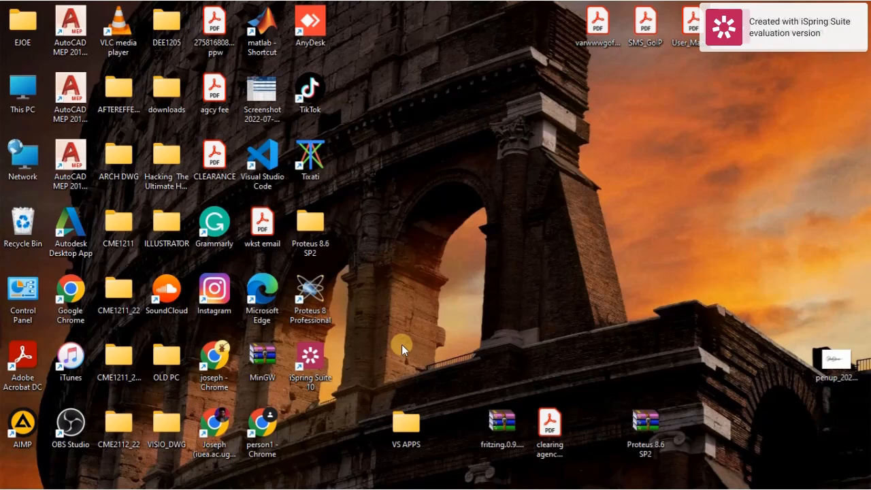
- Launch Proteus 8 Professional and start a new project named _basics
double_click(313, 294)
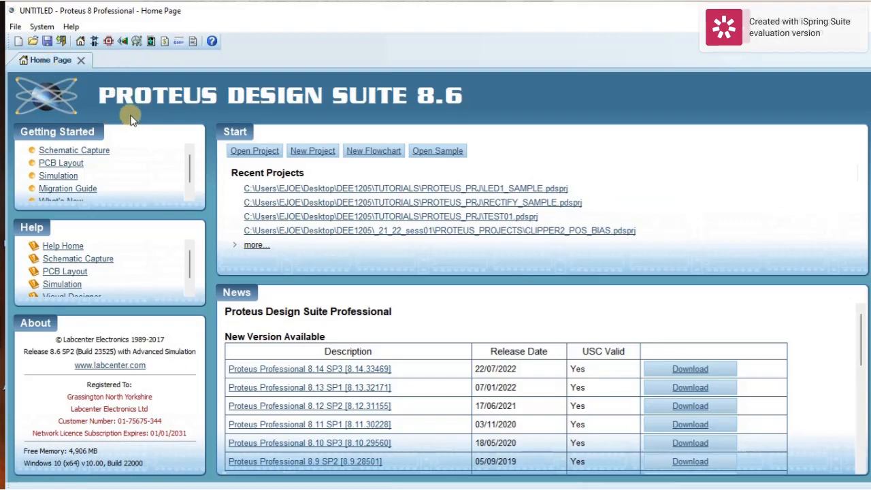
click(15, 27)
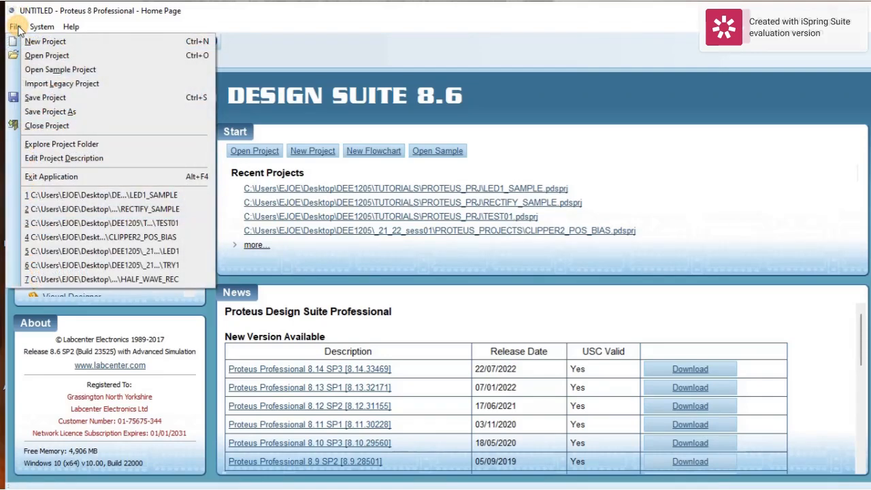
click(47, 42)
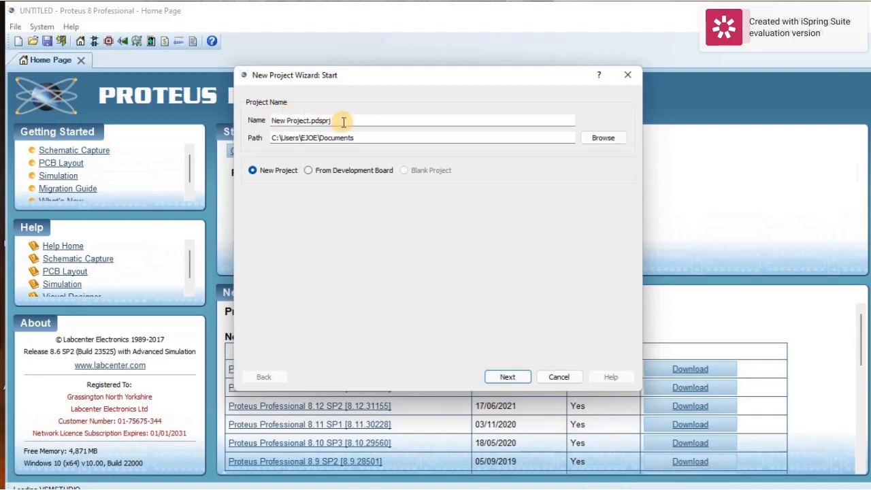
drag(344, 122, 240, 122)
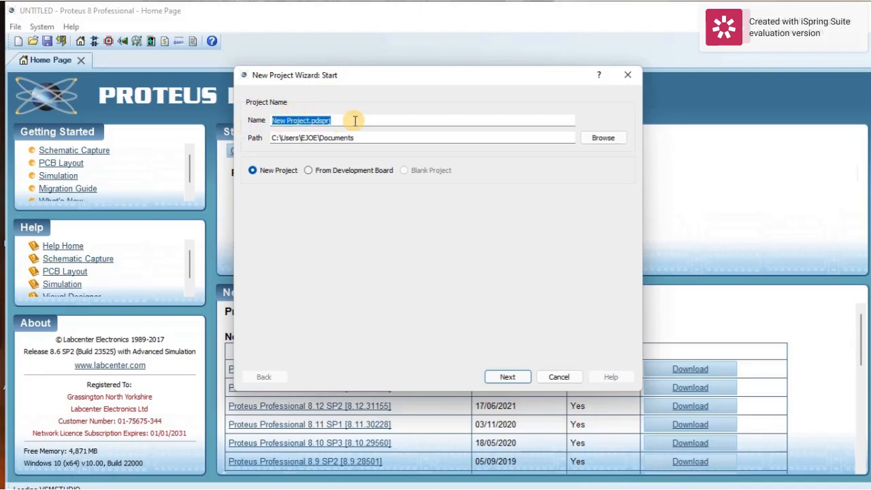
text(_ba)
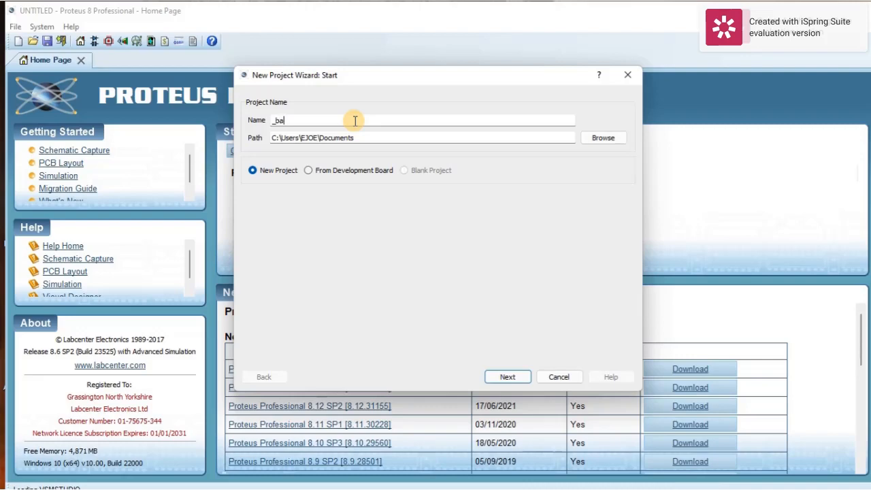
text(sics)
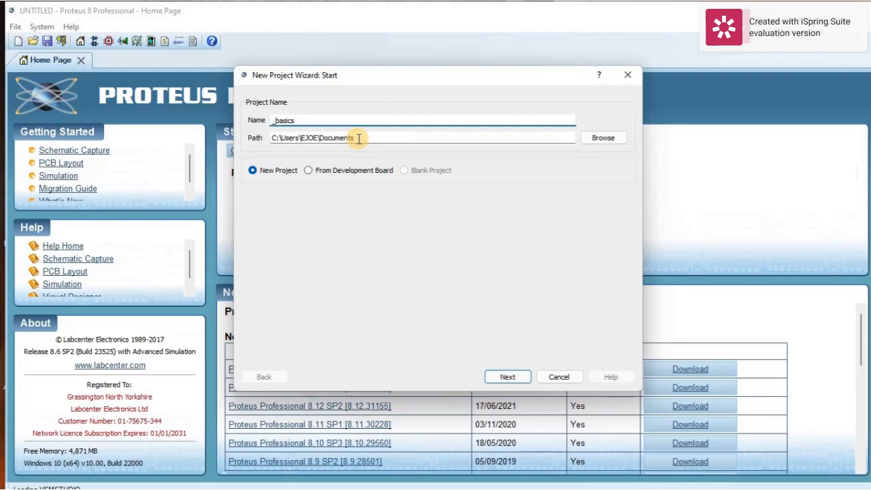
- Set the project's save location to the Desktop\DEE1205\TUTORIALS\PROTEUS_PRJ folder and continue to the schematic settings
click(603, 138)
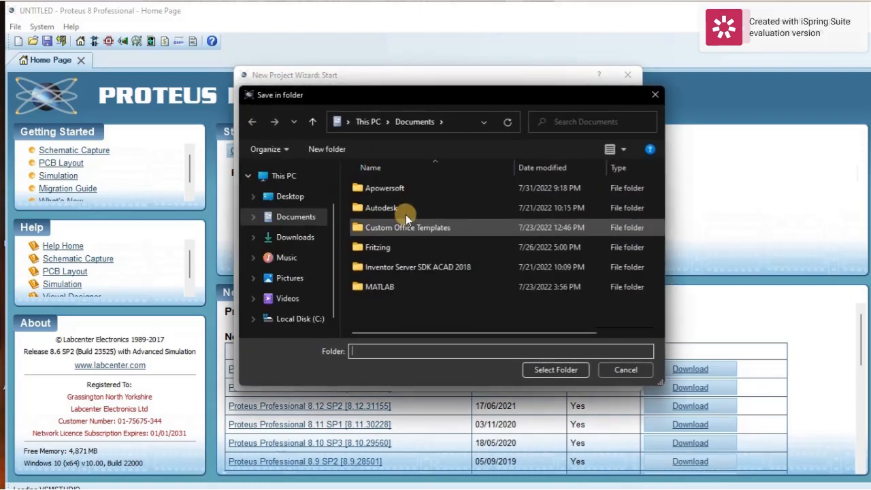
click(307, 195)
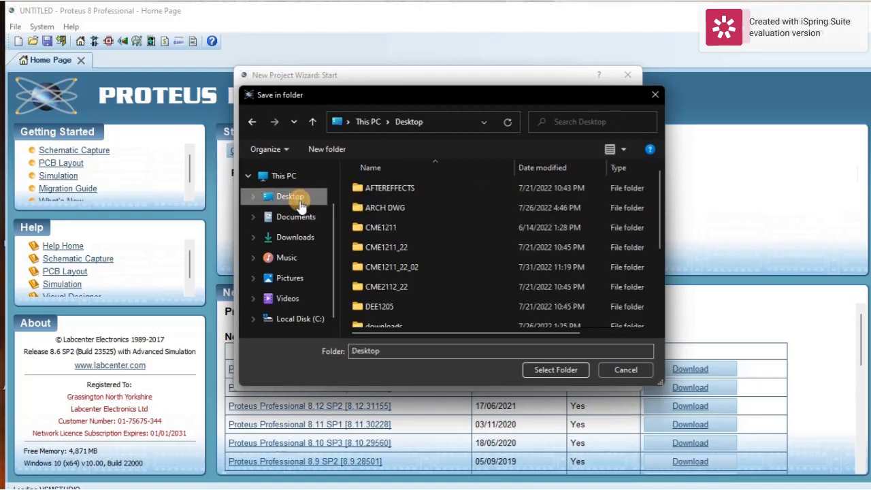
scroll(382, 209, down, 2)
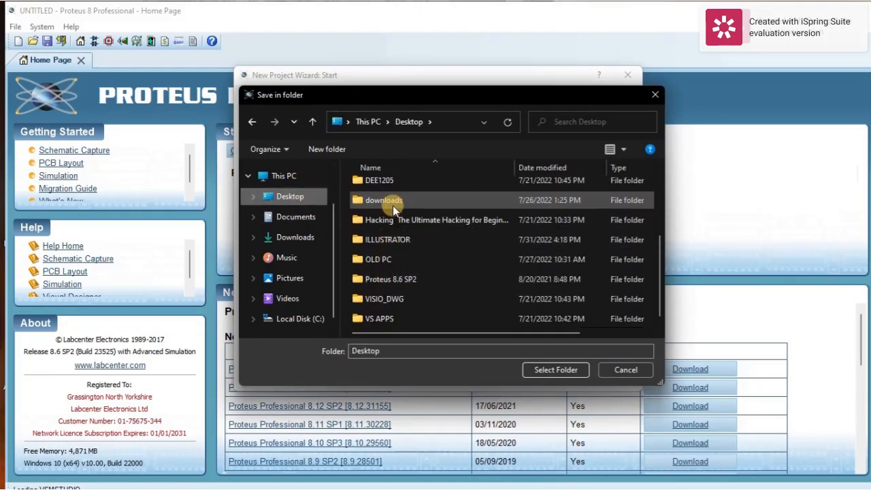
double_click(391, 192)
double_click(405, 228)
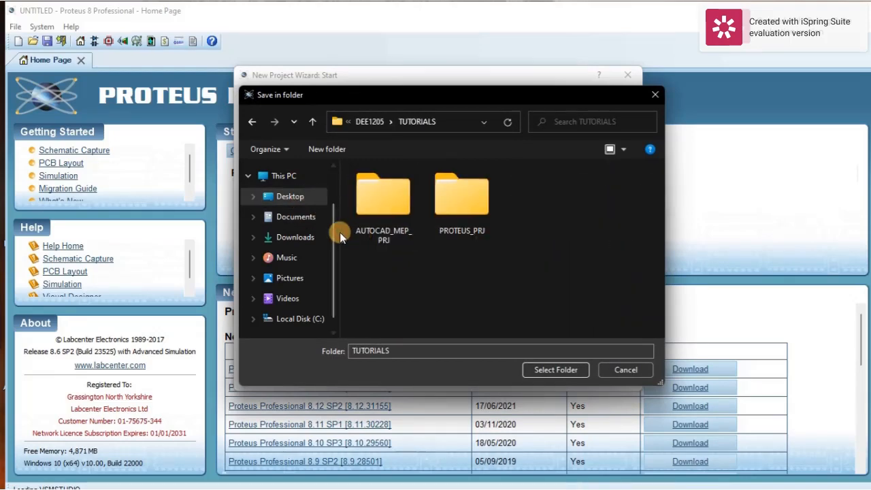
double_click(460, 228)
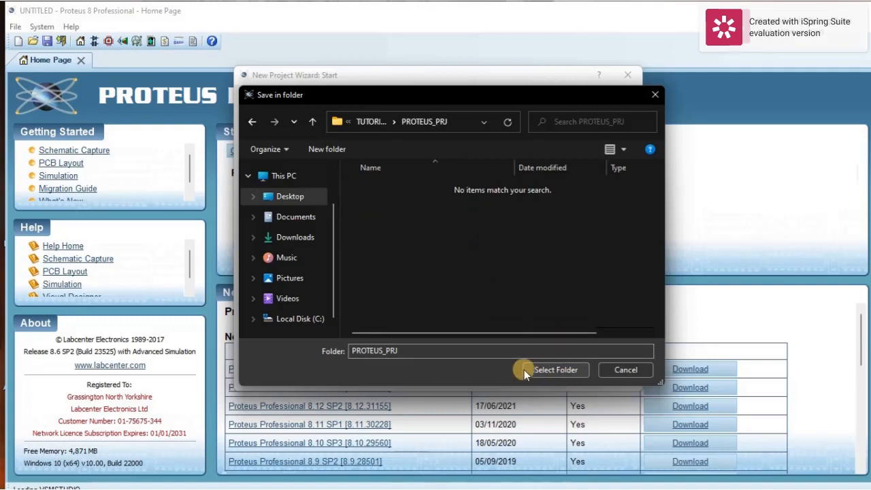
click(562, 370)
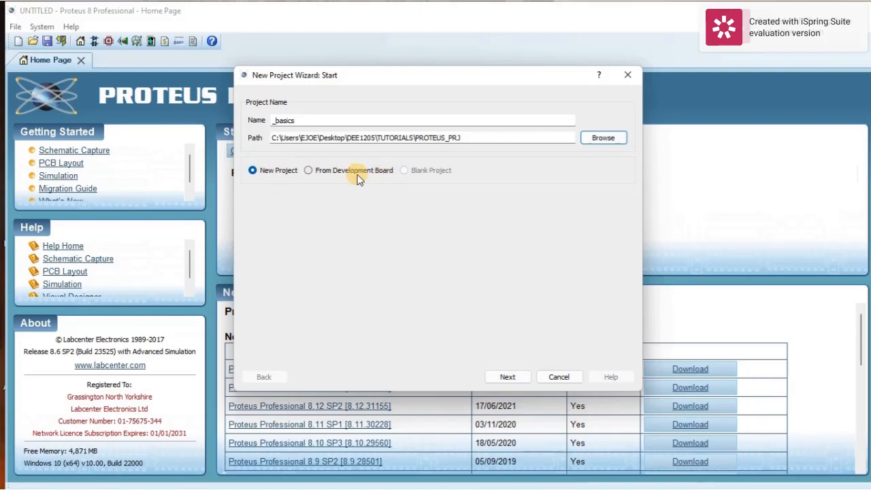
click(509, 378)
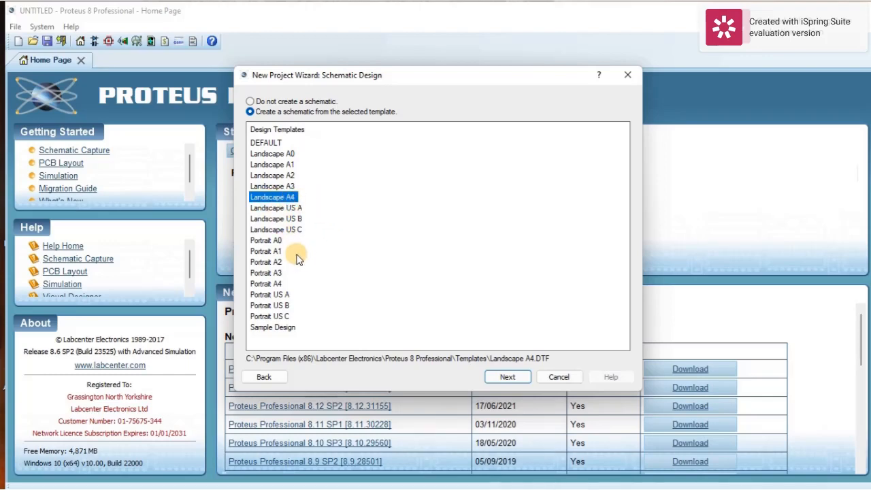
- Create the schematic from the Landscape A3 template and continue without a PCB layout
click(282, 189)
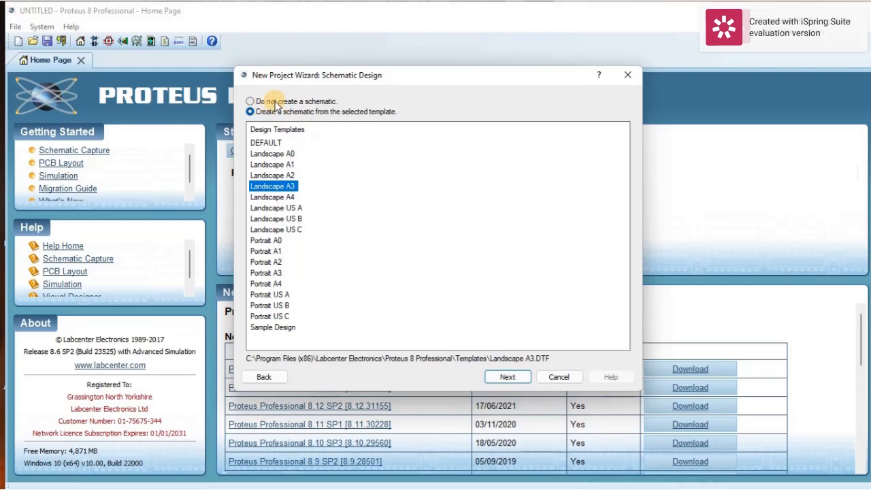
click(275, 102)
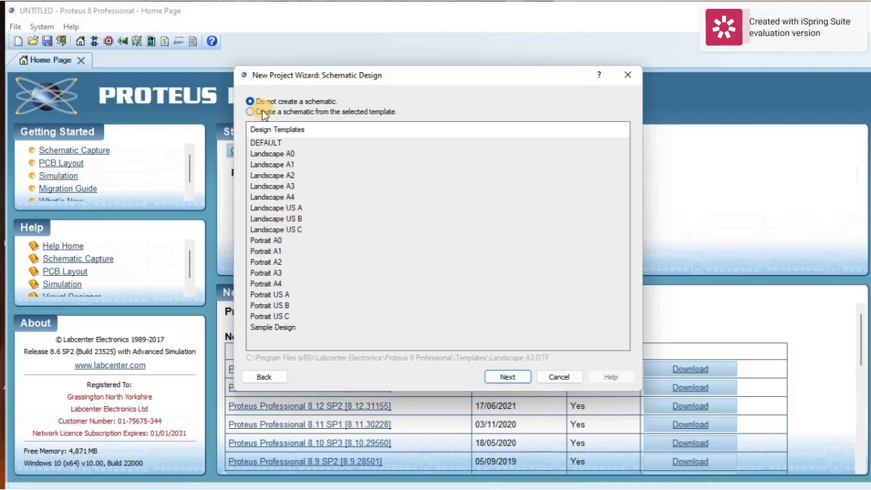
click(262, 111)
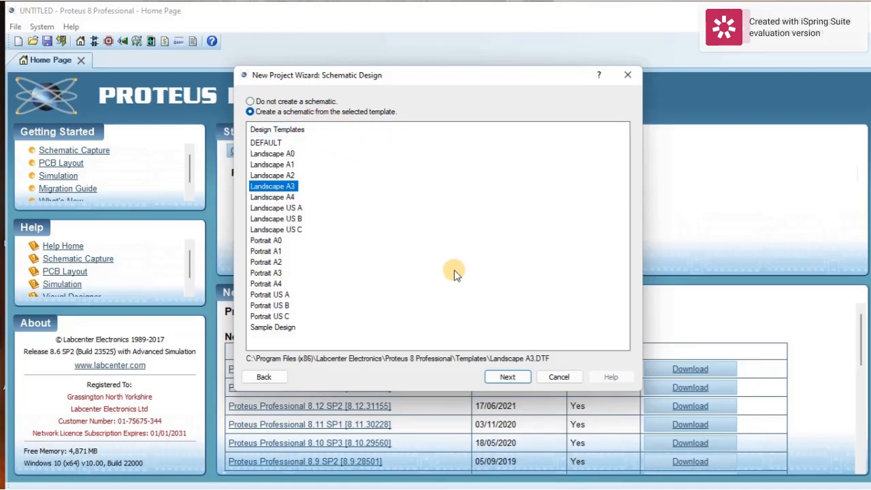
click(507, 378)
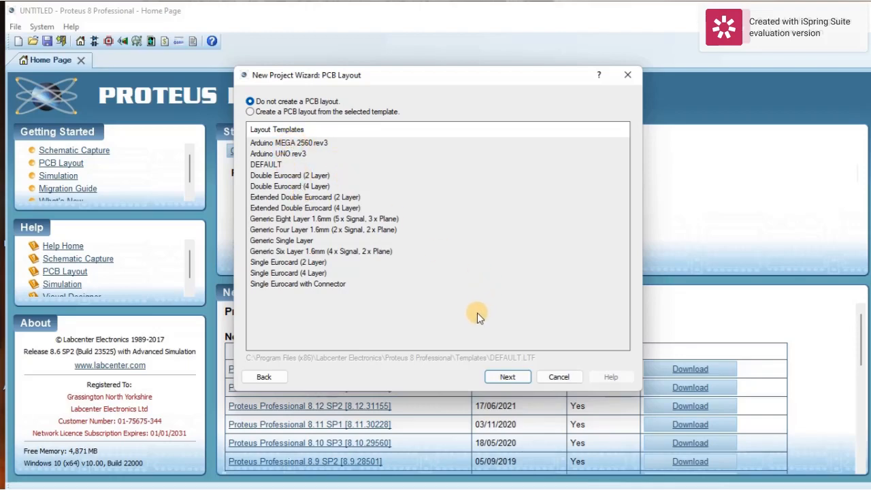
click(508, 376)
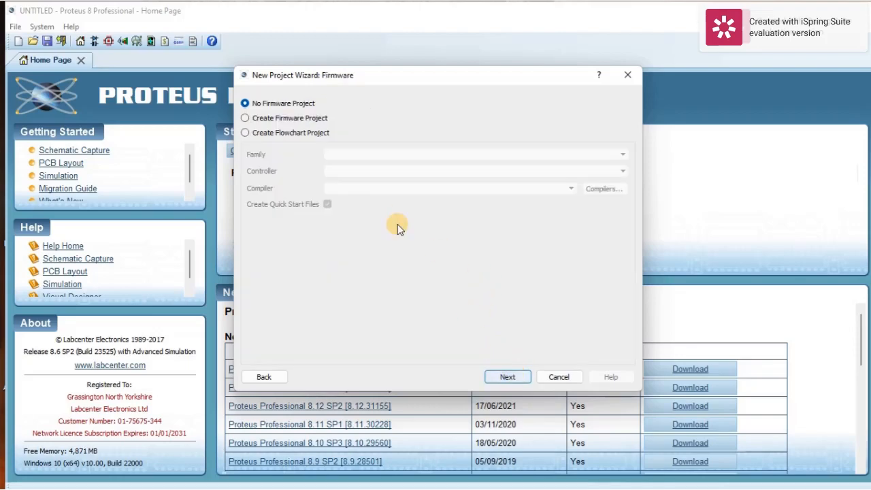
click(287, 120)
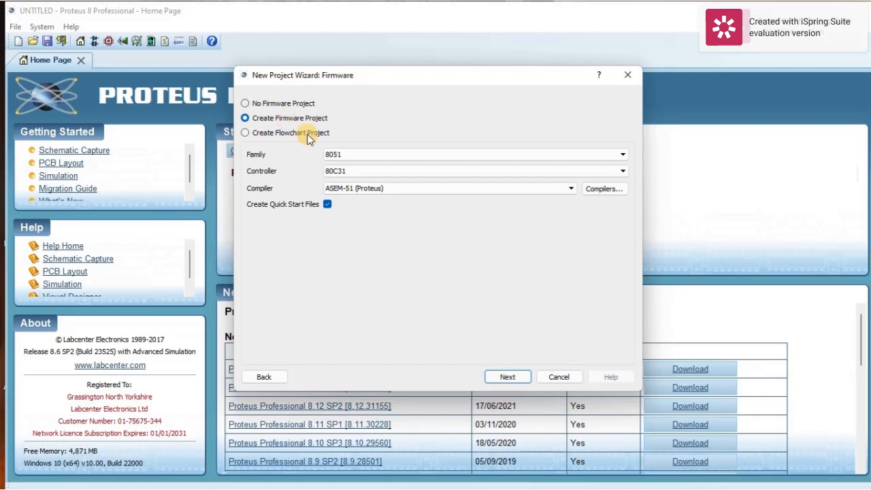
click(471, 155)
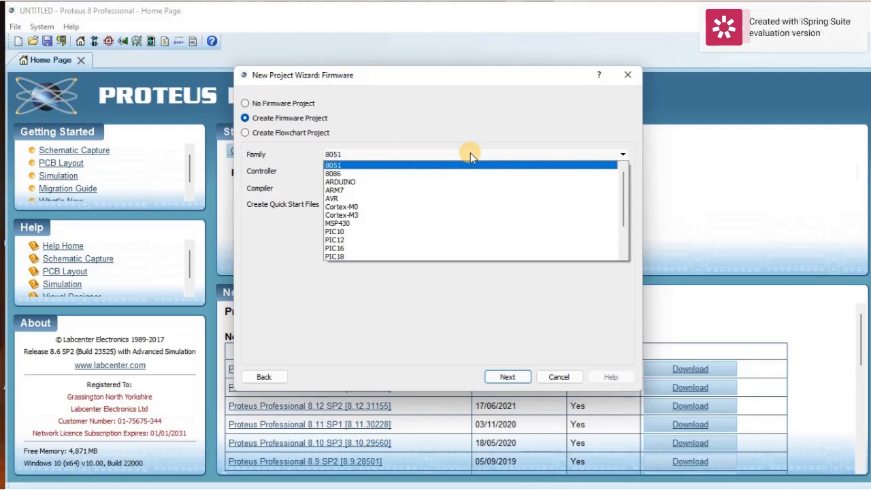
scroll(460, 204, down, 2)
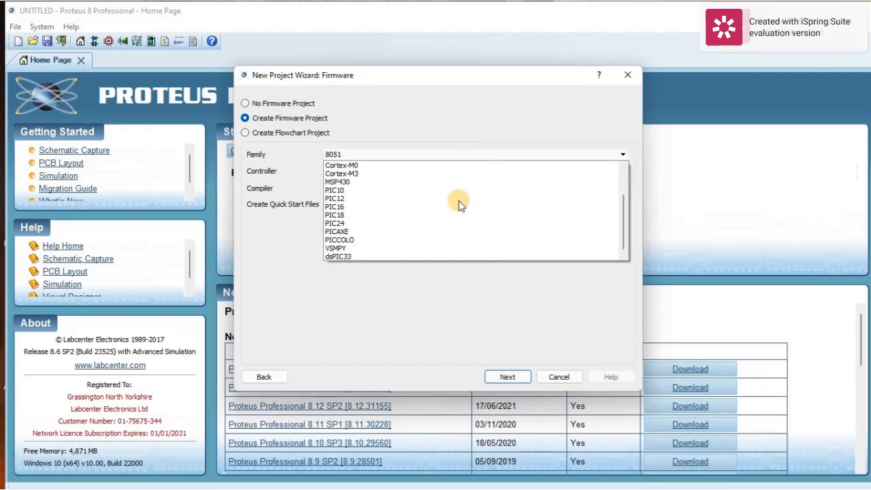
scroll(459, 204, up, 3)
click(454, 154)
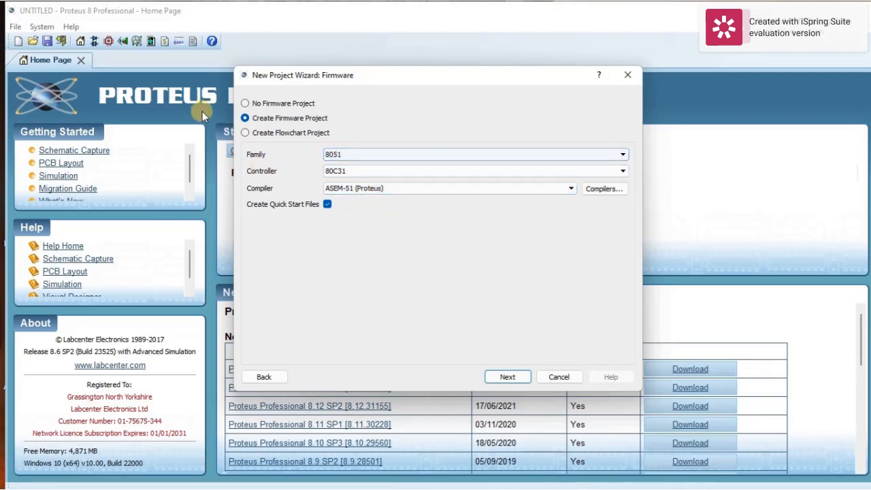
- Choose to have no firmware project and finish creating the new project
click(244, 103)
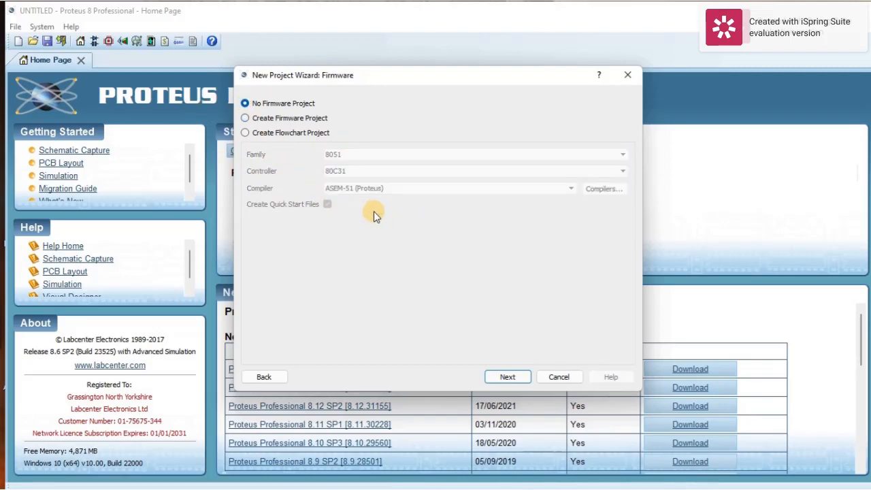
click(505, 378)
click(517, 377)
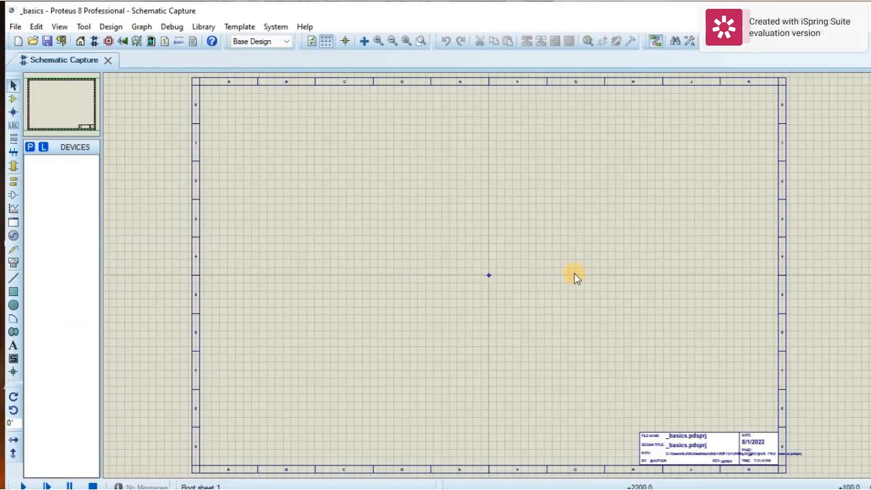
- Set the title in the design properties to BASICS for the sheet's title block
scroll(519, 235, down, 1)
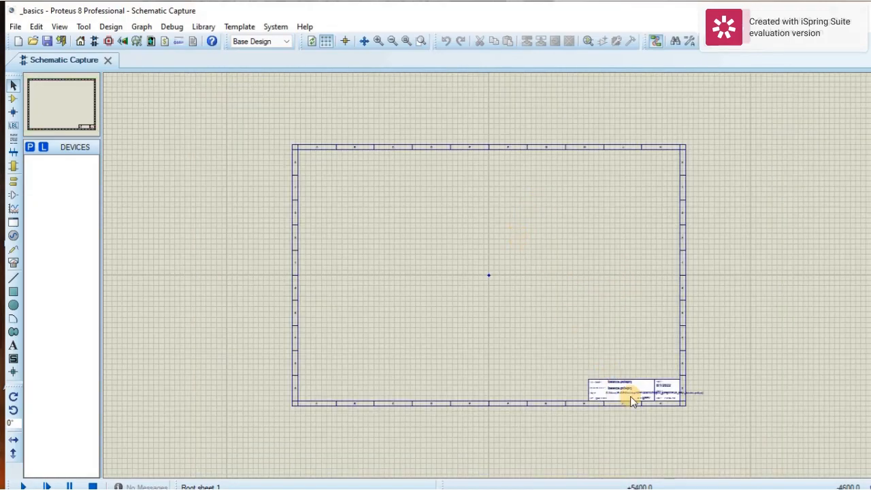
scroll(622, 395, up, 1)
scroll(488, 272, up, 1)
scroll(489, 277, up, 1)
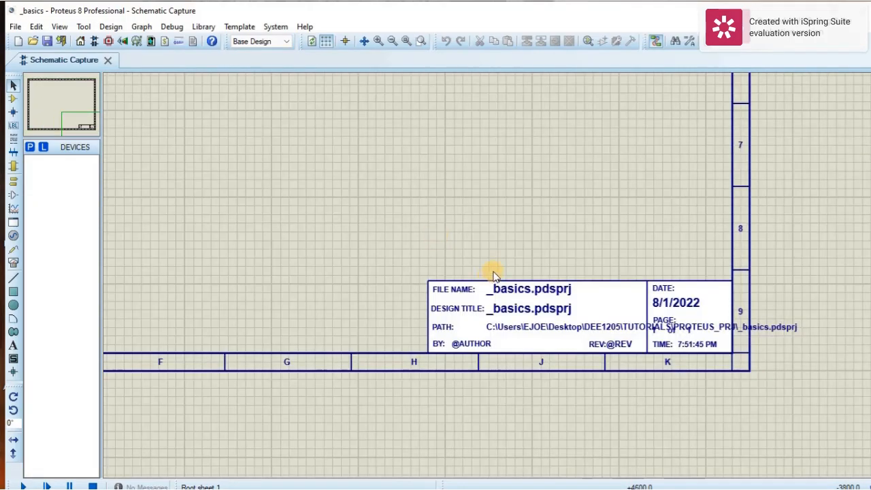
scroll(494, 279, down, 1)
scroll(489, 281, up, 2)
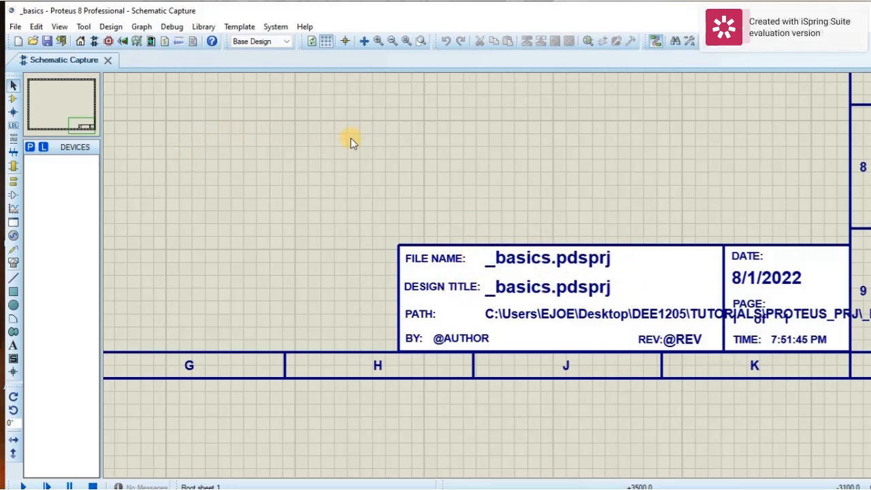
click(111, 27)
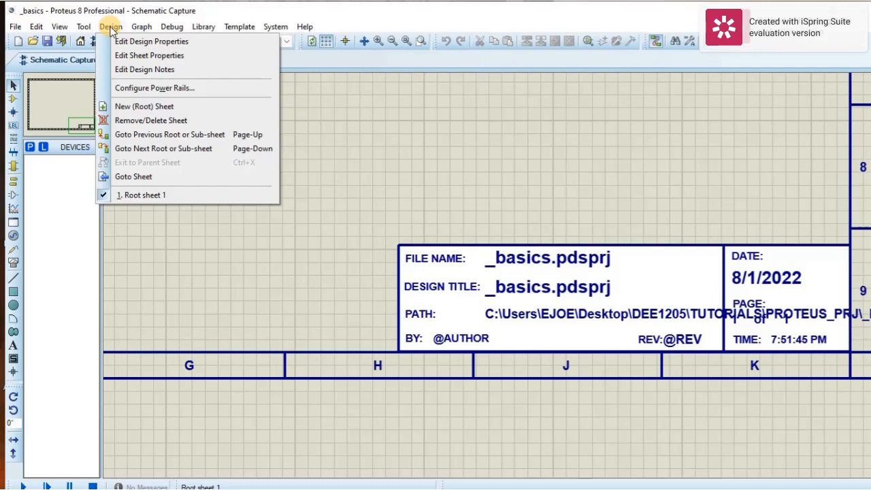
click(139, 41)
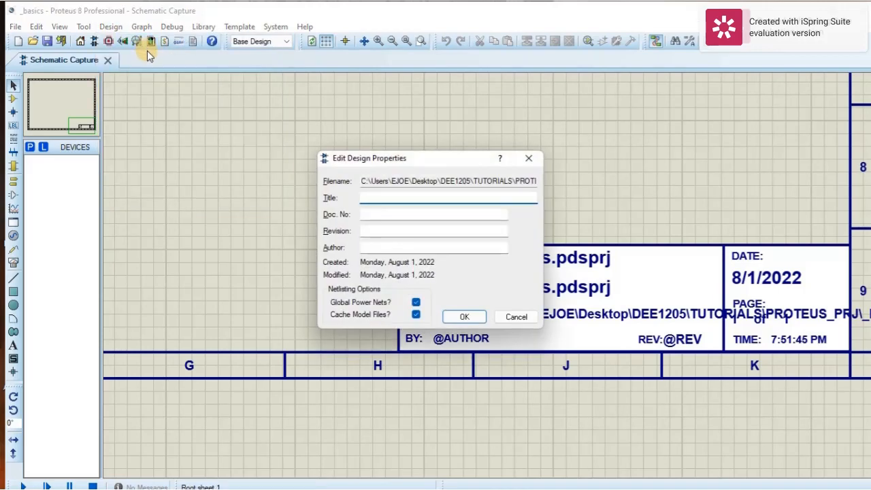
drag(431, 160, 369, 120)
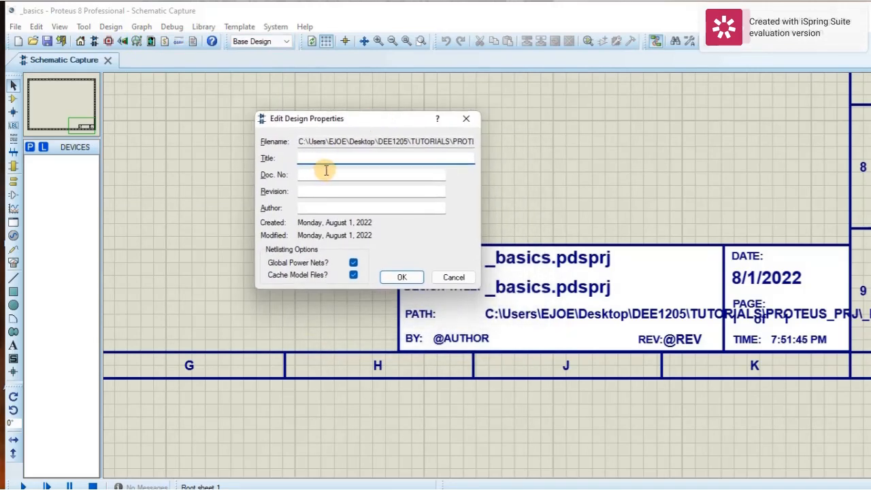
text(BAS)
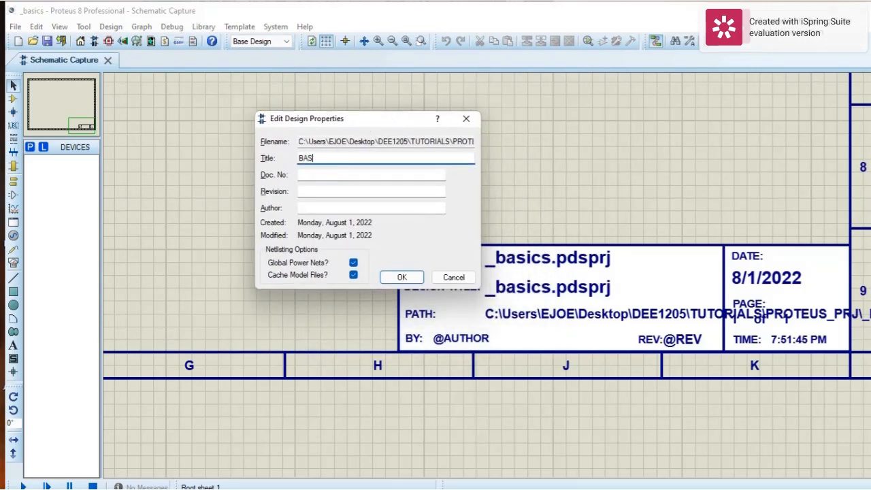
text(ICS)
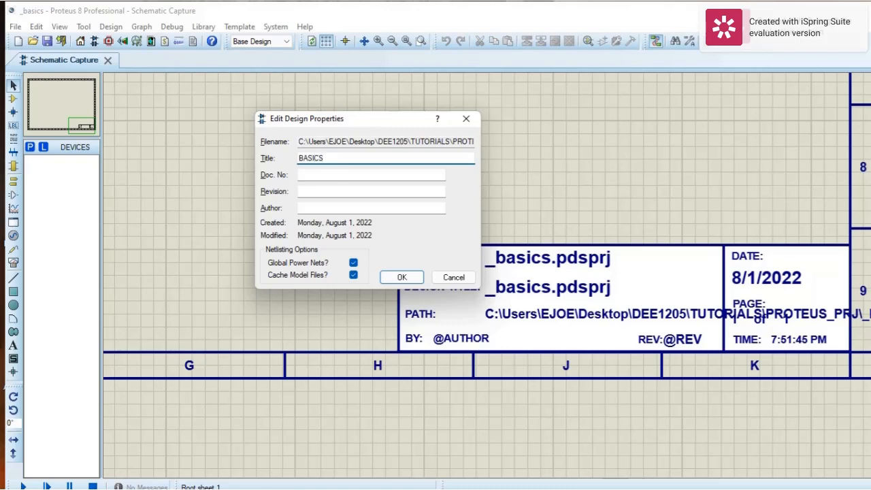
- Set the design's document number to 01 and its revision to N/A
click(323, 173)
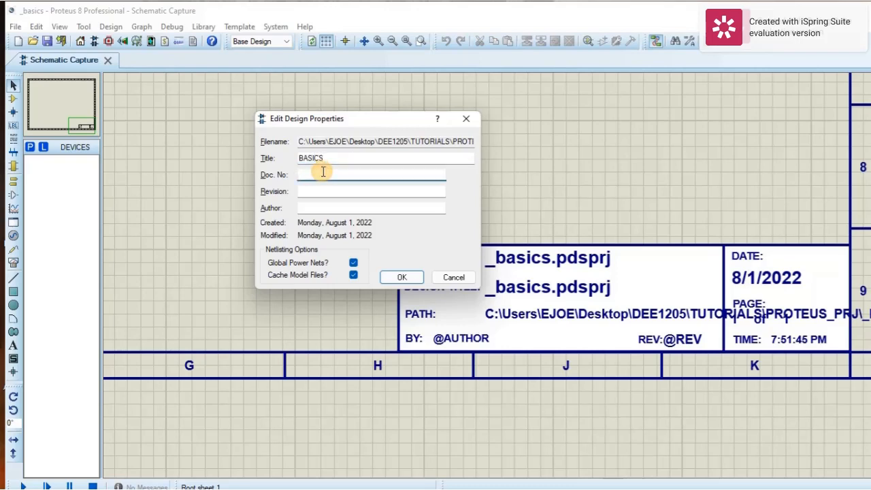
text(01)
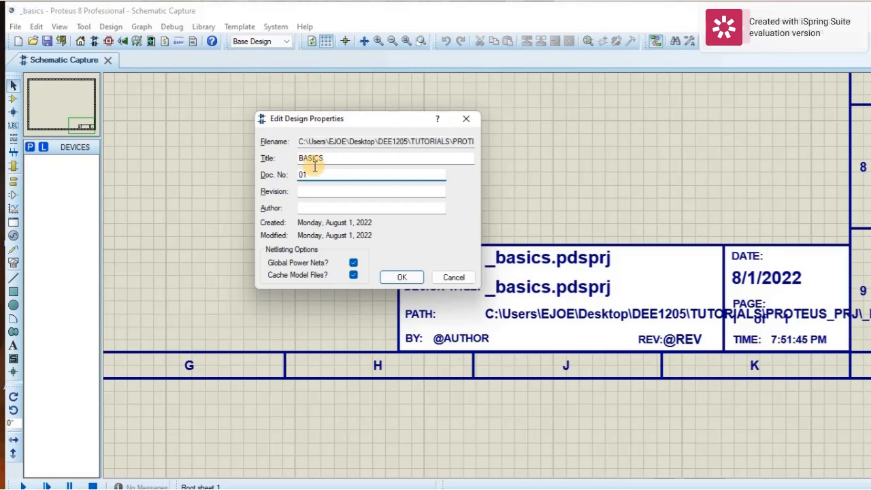
click(319, 192)
text(N/A)
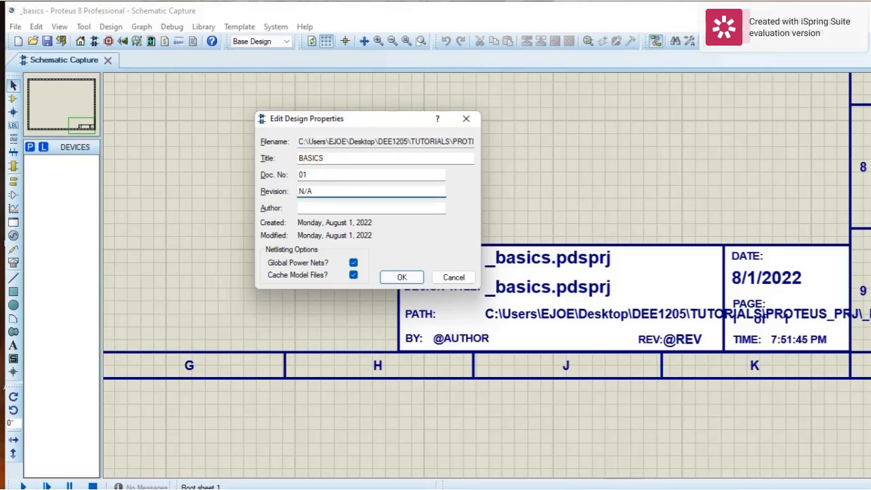
- Enter the author's name in the design properties and apply the details to the sheet's title block
click(341, 208)
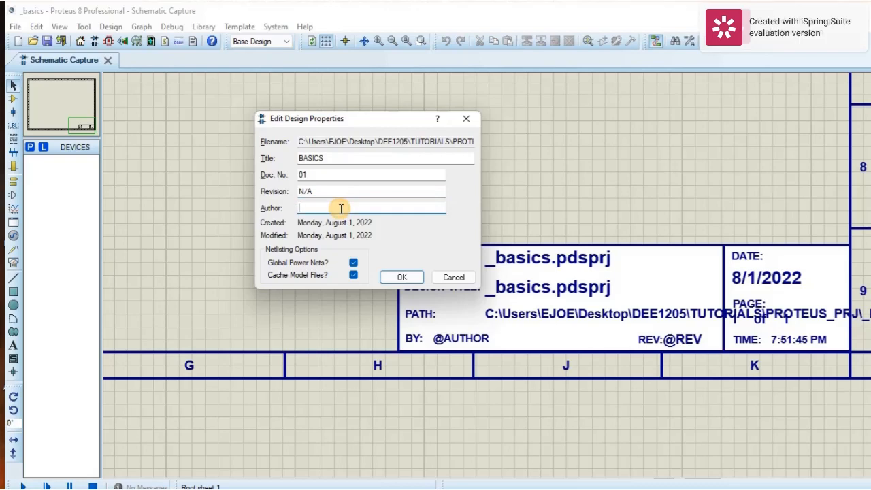
text(JOSEPH K.)
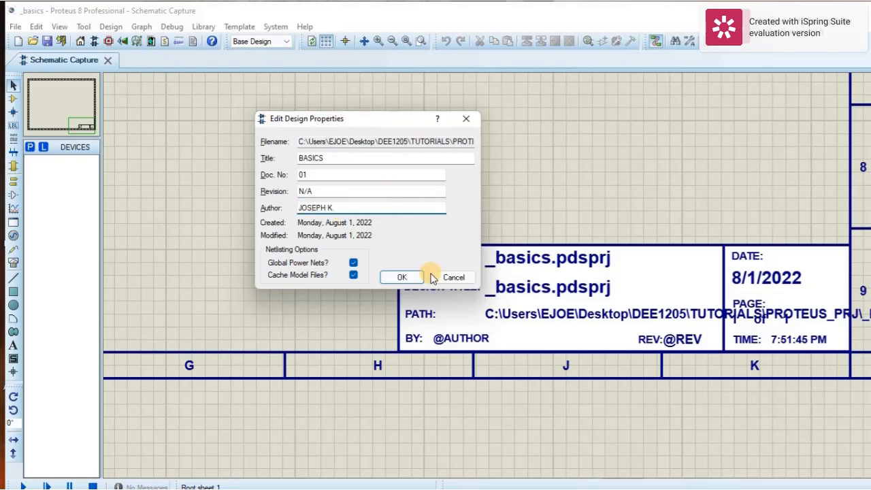
click(403, 279)
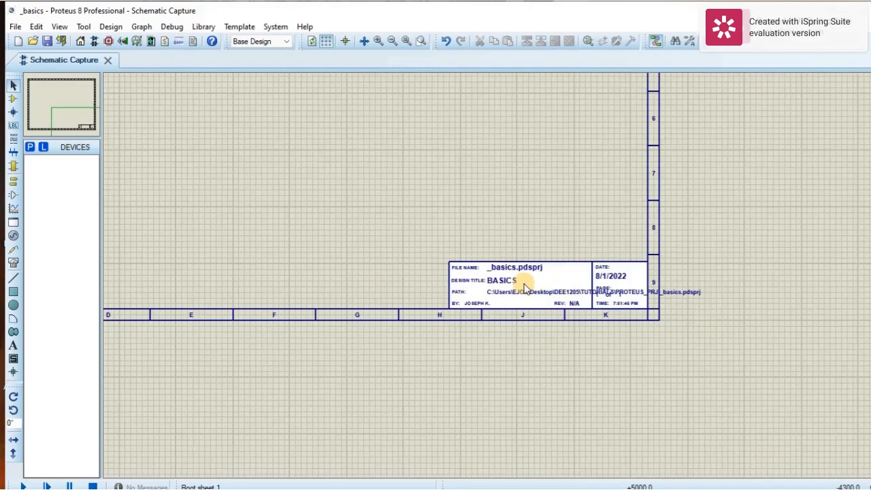
scroll(522, 286, down, 2)
scroll(567, 301, up, 2)
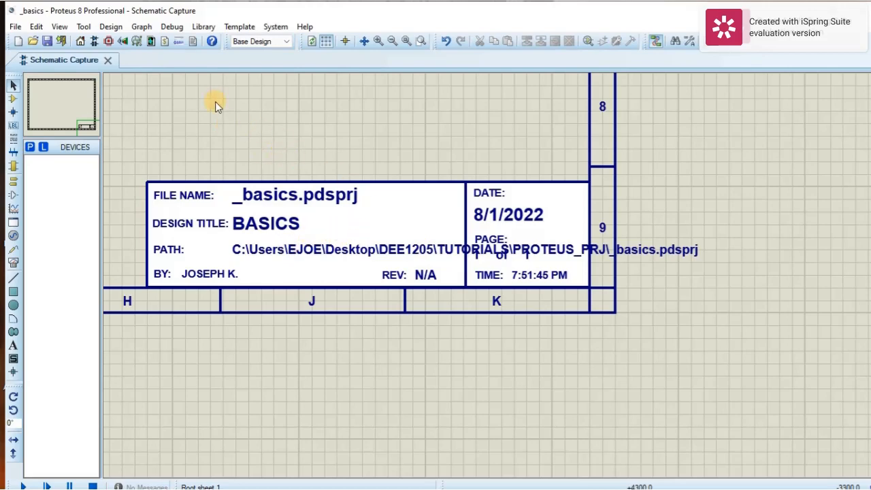
- Reopen the design properties to review the title, document number, revision and author, and close the dialog
click(111, 27)
click(162, 42)
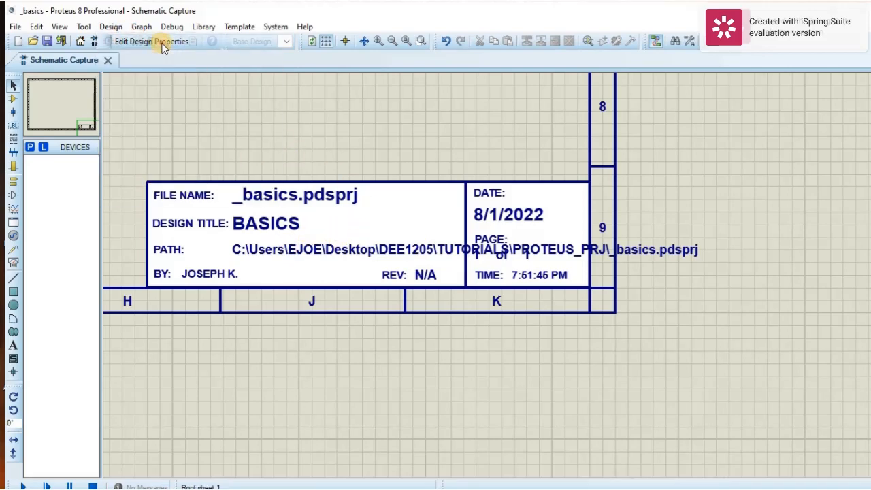
click(465, 180)
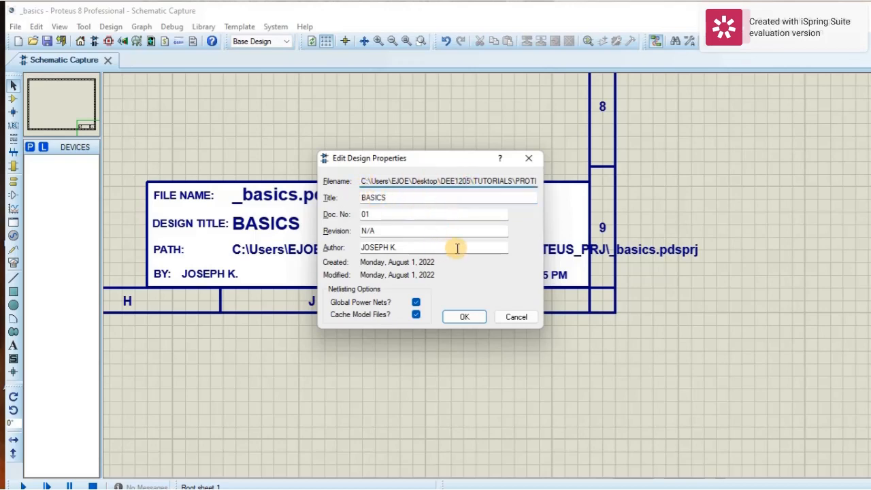
click(466, 317)
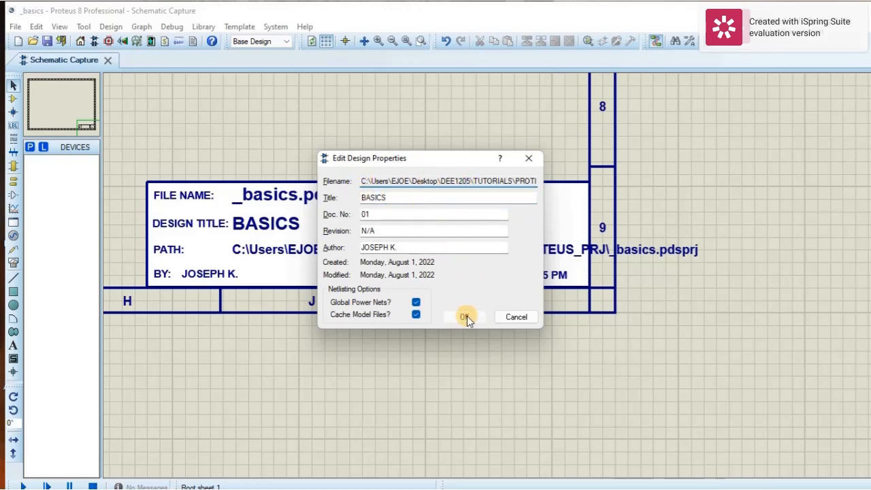
scroll(529, 293, down, 5)
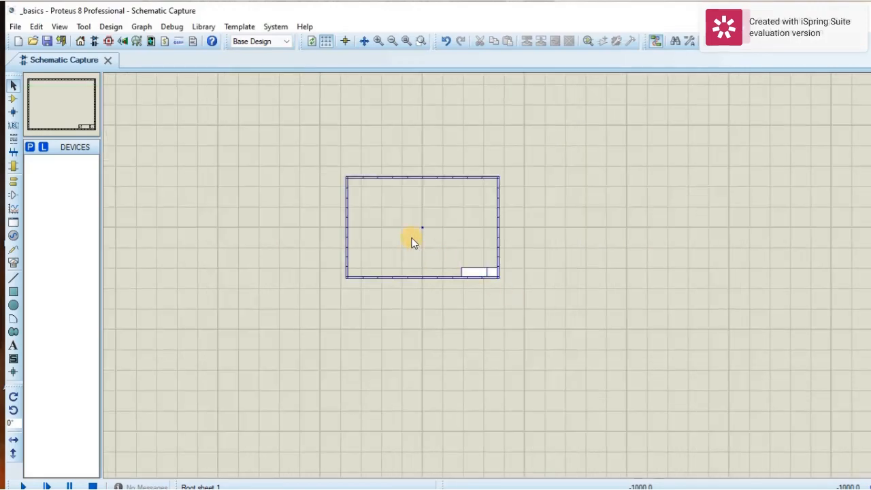
scroll(490, 279, up, 3)
scroll(470, 277, down, 2)
scroll(490, 272, up, 3)
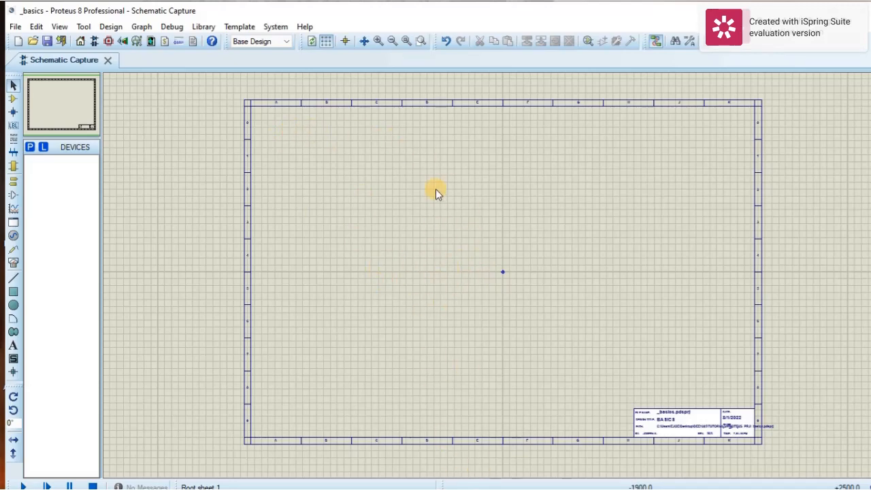
key(super)
key(Escape)
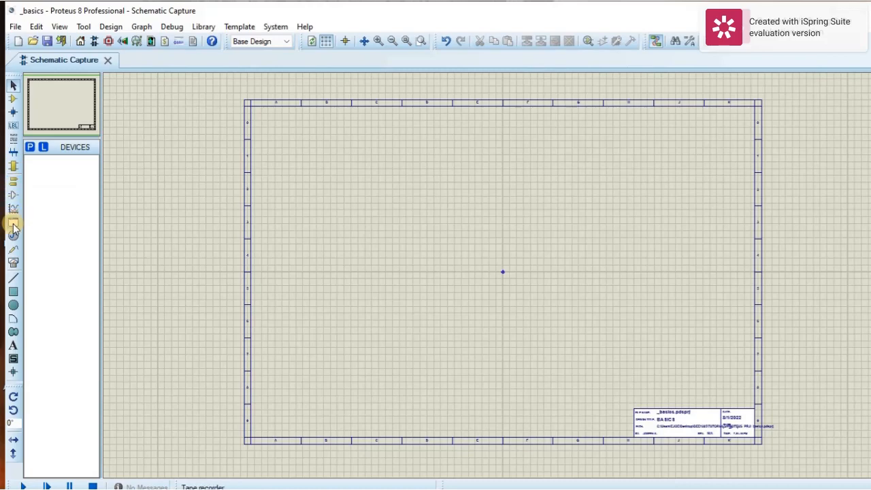
- Examine the lists of available virtual instruments and probes, including the TAPE probe
click(14, 264)
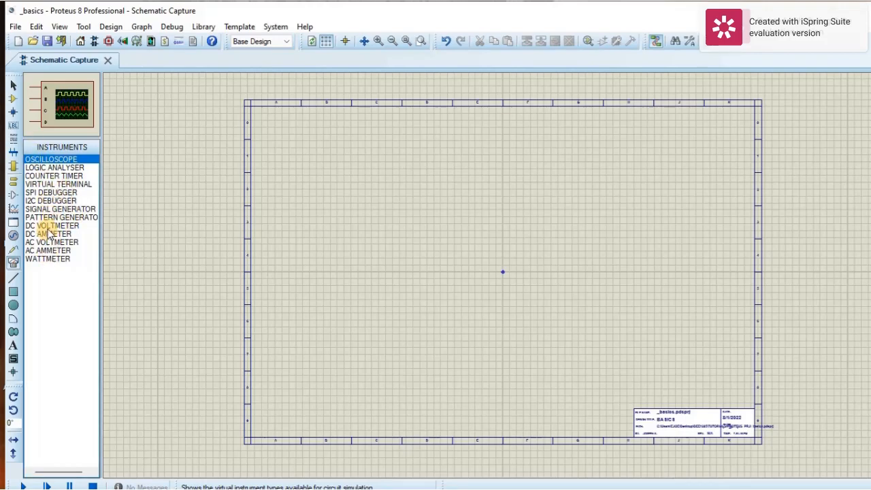
click(15, 251)
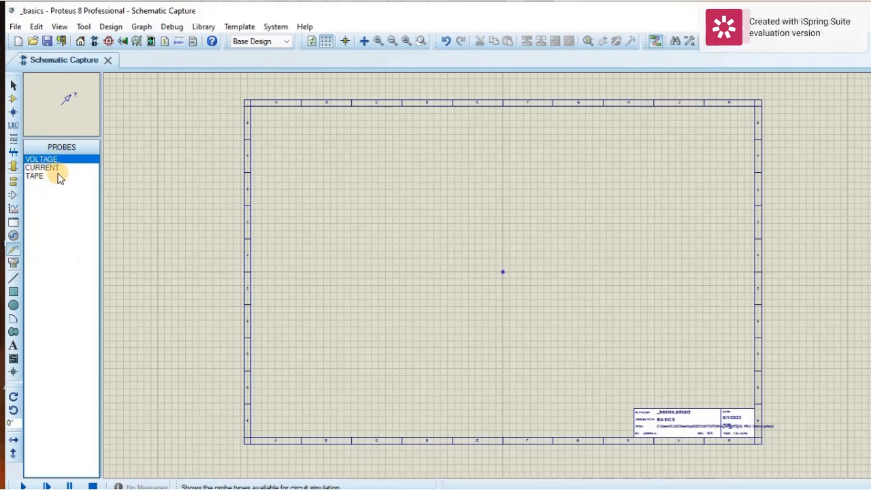
click(36, 176)
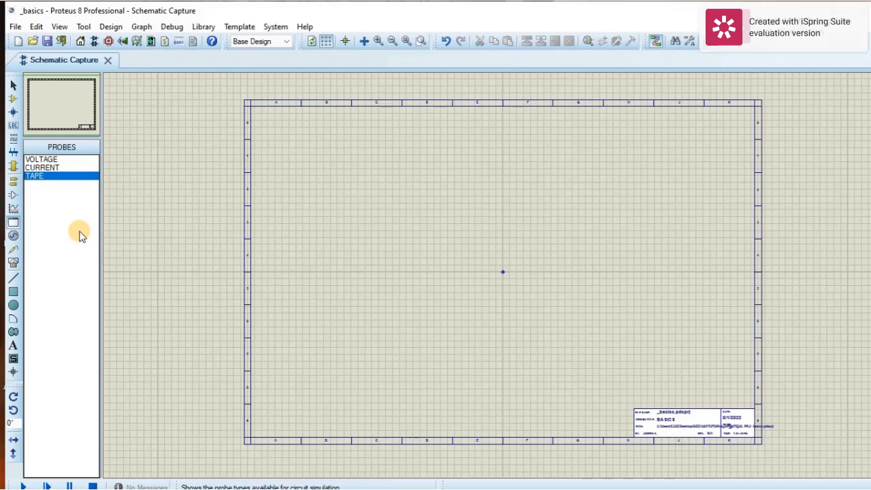
- Search the device library for RES and add the generic resistor symbol RES to the project's device list
click(13, 99)
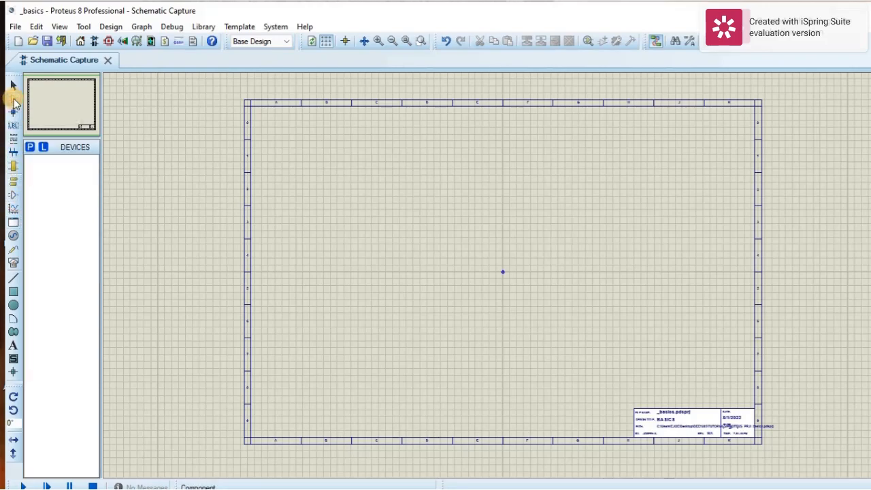
click(30, 148)
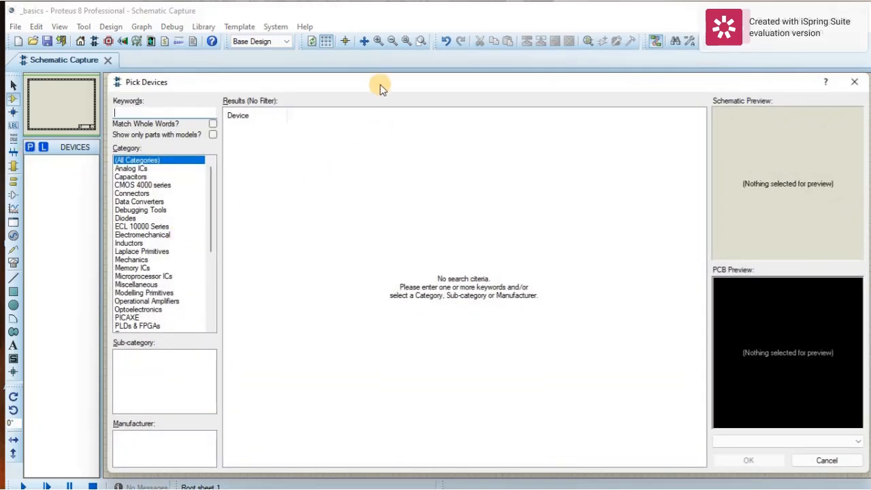
drag(381, 89, 340, 91)
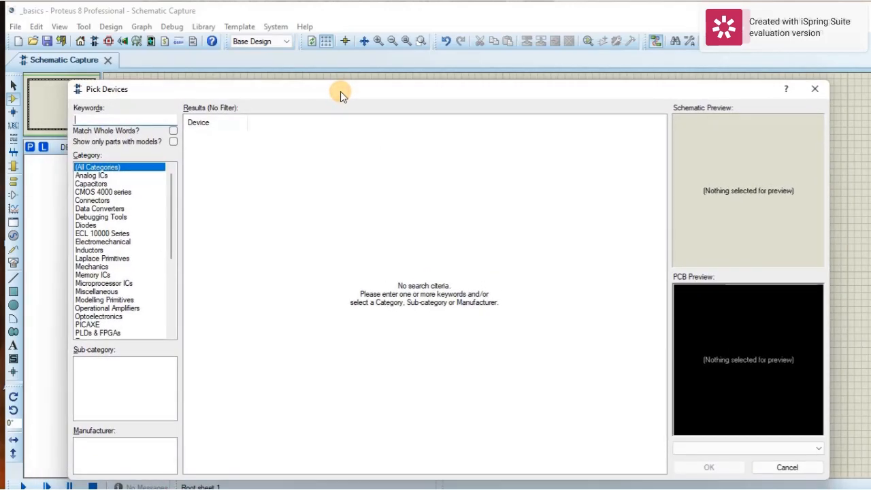
drag(341, 94, 361, 87)
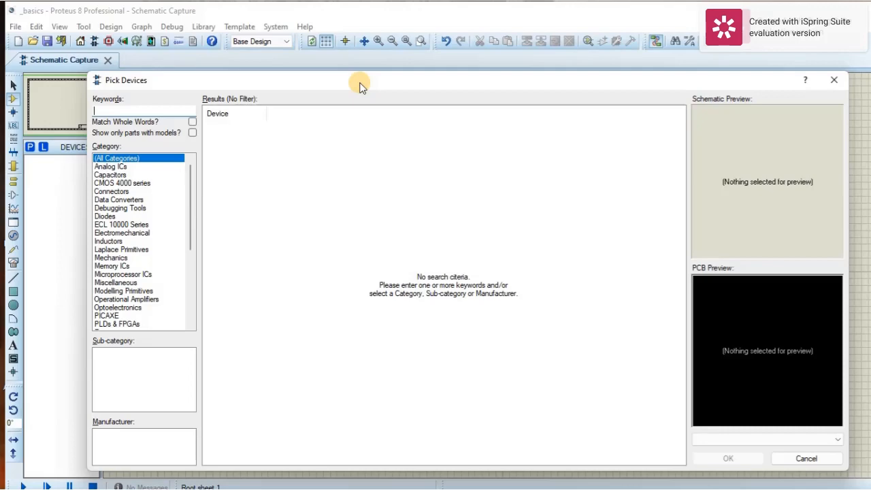
text(RES)
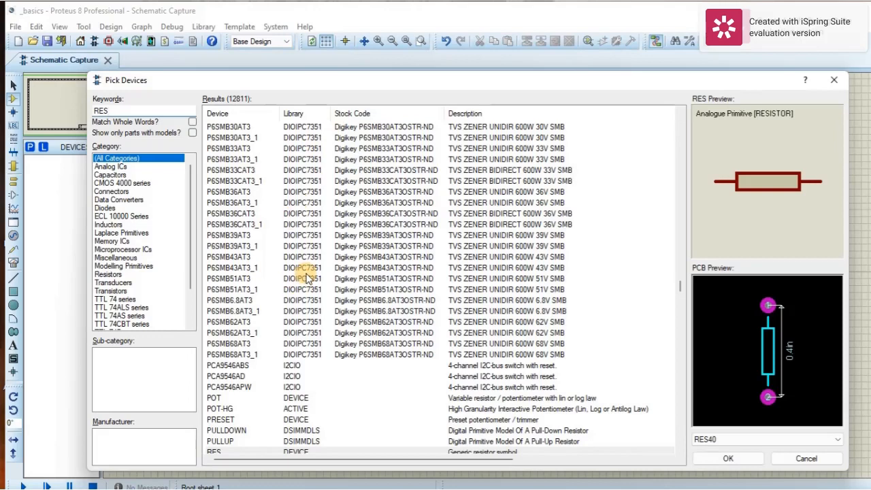
scroll(305, 272, down, 5)
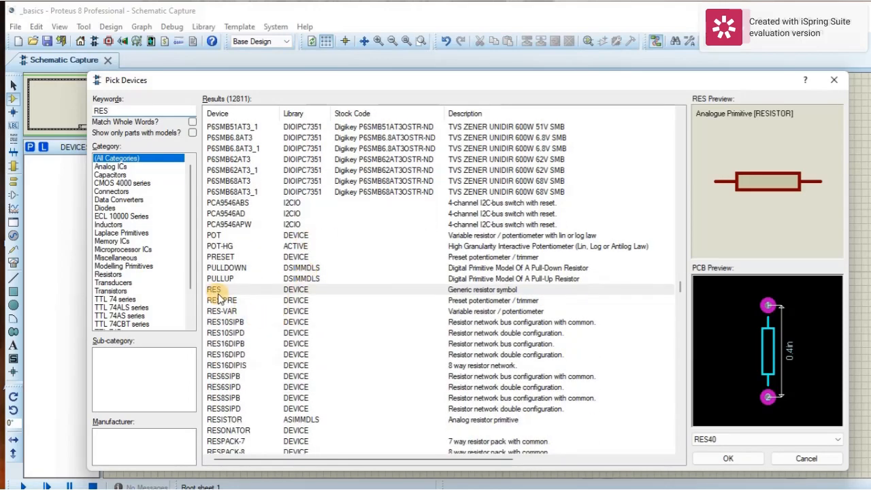
mouse_move(299, 293)
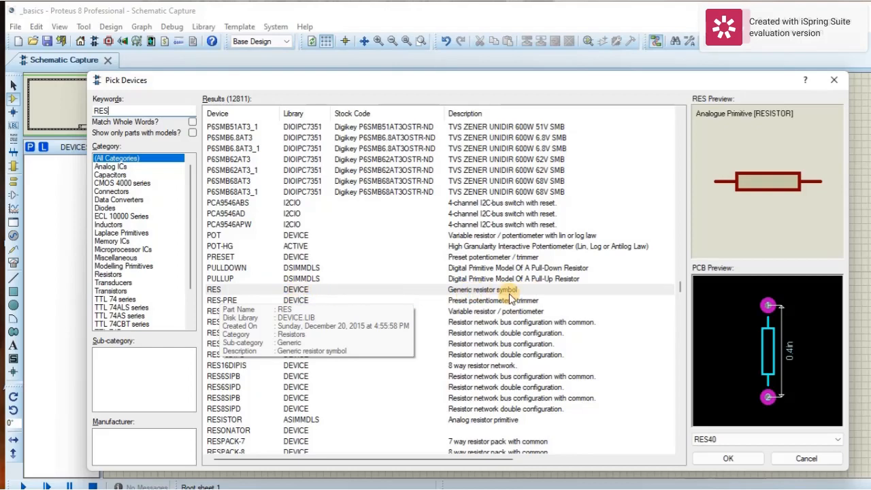
click(466, 296)
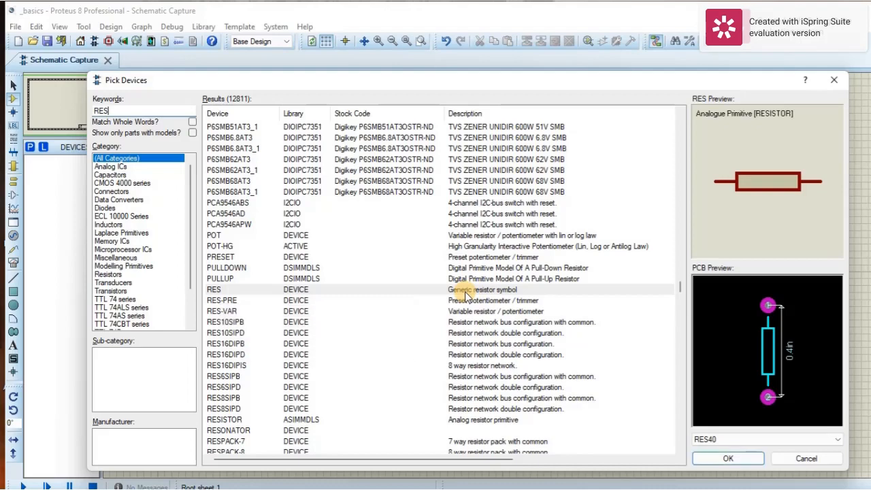
double_click(467, 291)
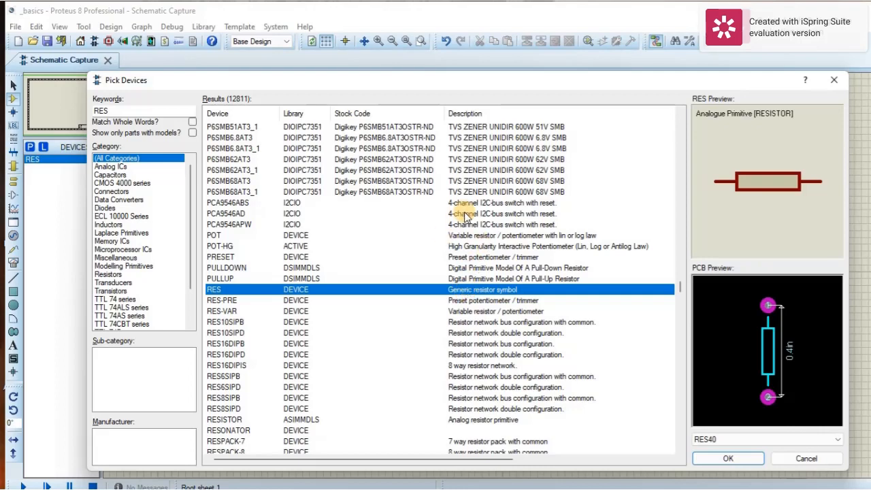
- Browse the RES search results, preview the P6SMB33AT3_1 diode, and filter the results to the Resistors category
scroll(433, 197, up, 3)
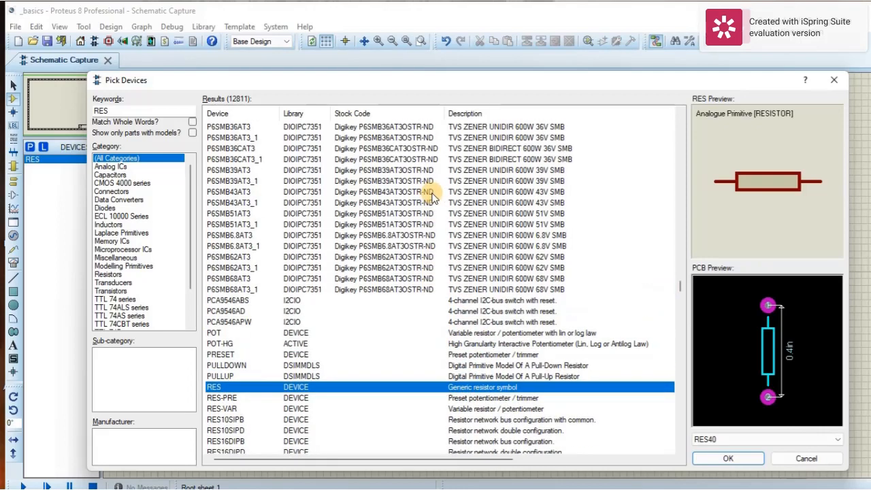
scroll(366, 162, up, 1)
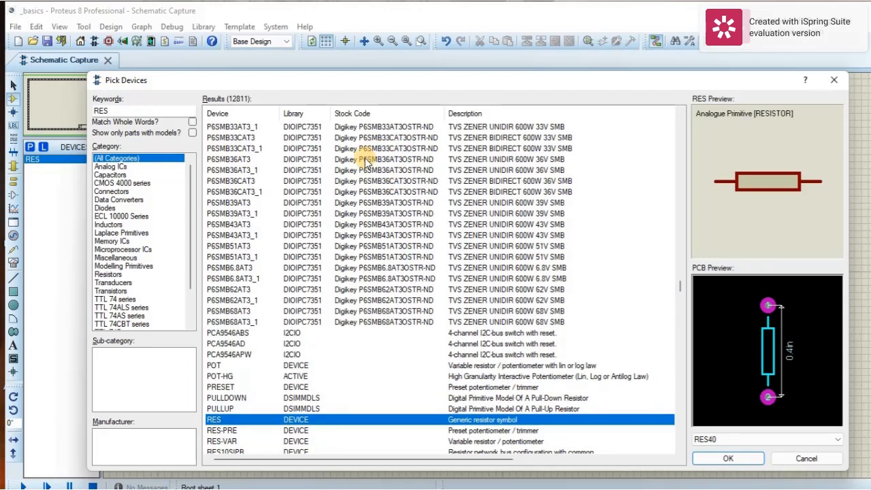
scroll(366, 162, up, 1)
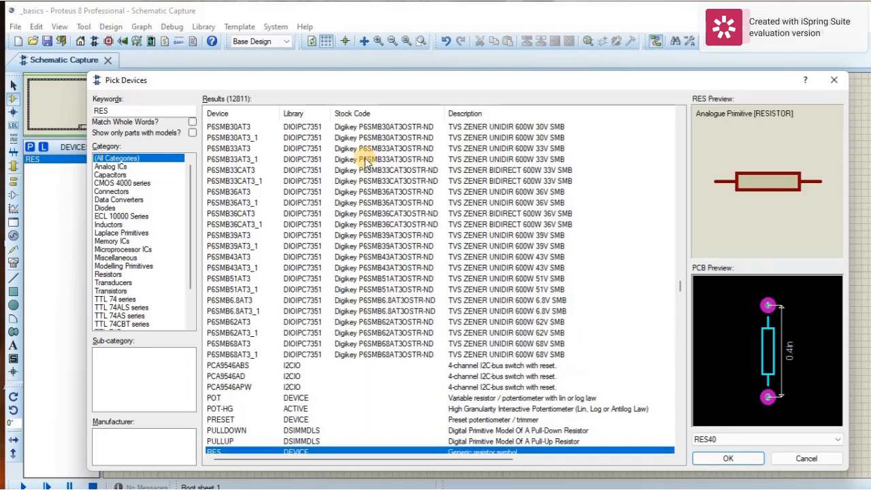
click(366, 161)
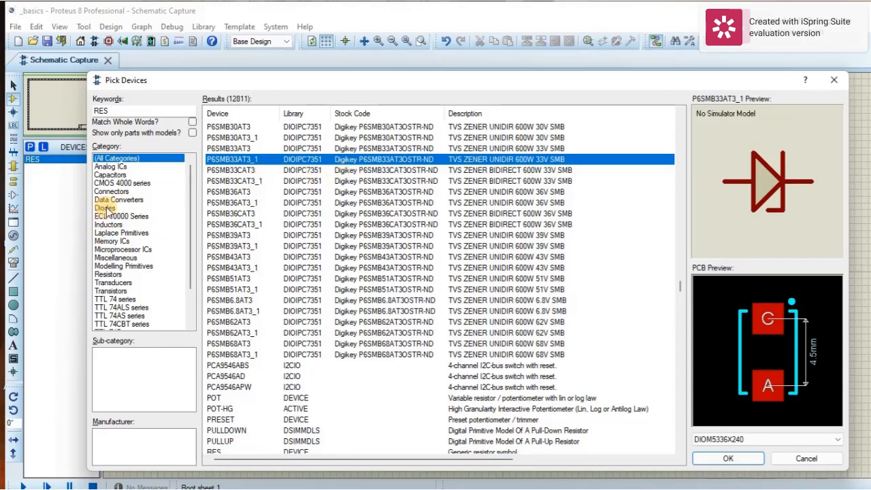
click(113, 275)
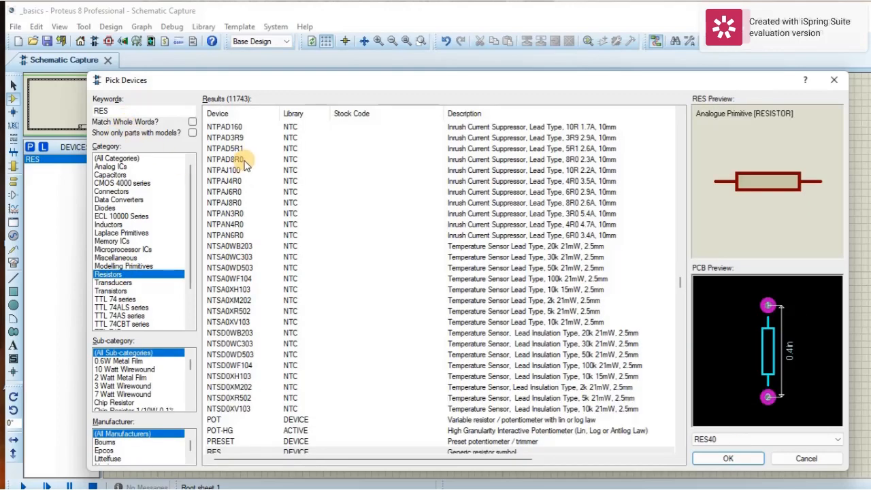
- Preview several NTC inrush suppressors and temperature sensors in the Resistors results, including NTPAD160 and NTSA0XM202
click(233, 128)
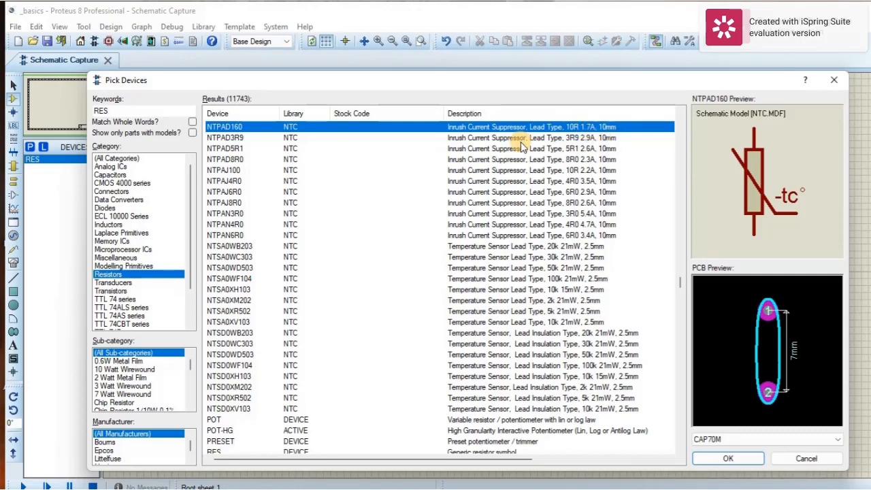
click(501, 138)
click(494, 171)
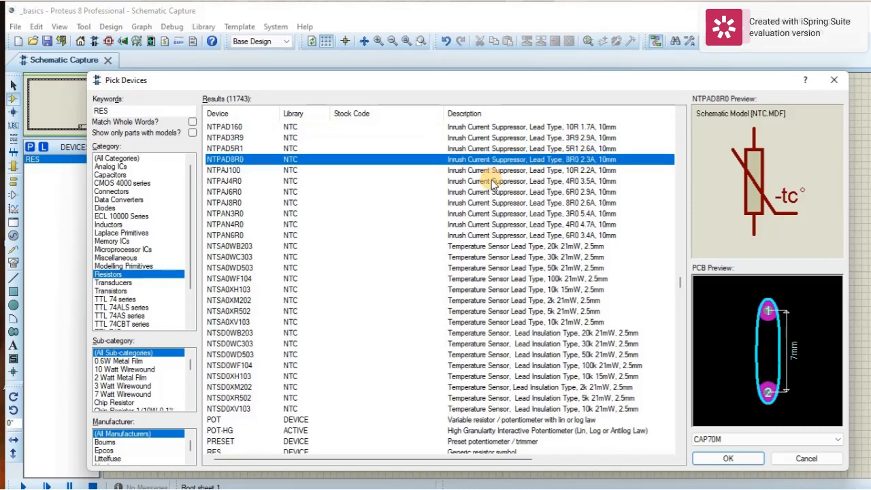
click(490, 181)
scroll(320, 238, down, 2)
click(235, 234)
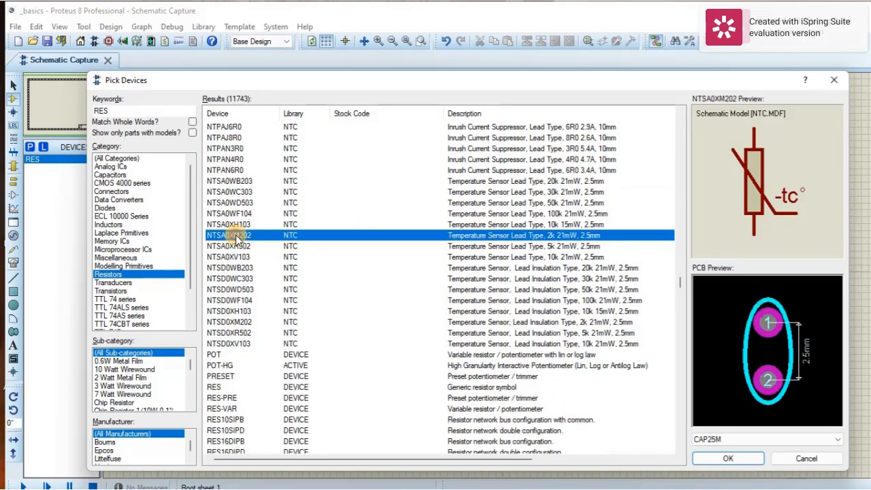
click(230, 277)
scroll(230, 277, down, 3)
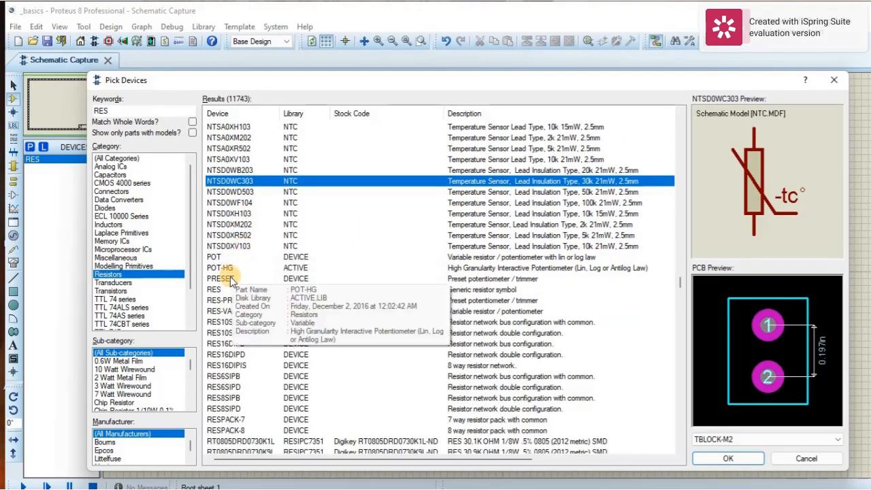
- Preview the variable resistor RES-VAR, the resistor network RES16DIPB and the chip resistor RT0805DRD0730K9L
click(234, 235)
click(232, 311)
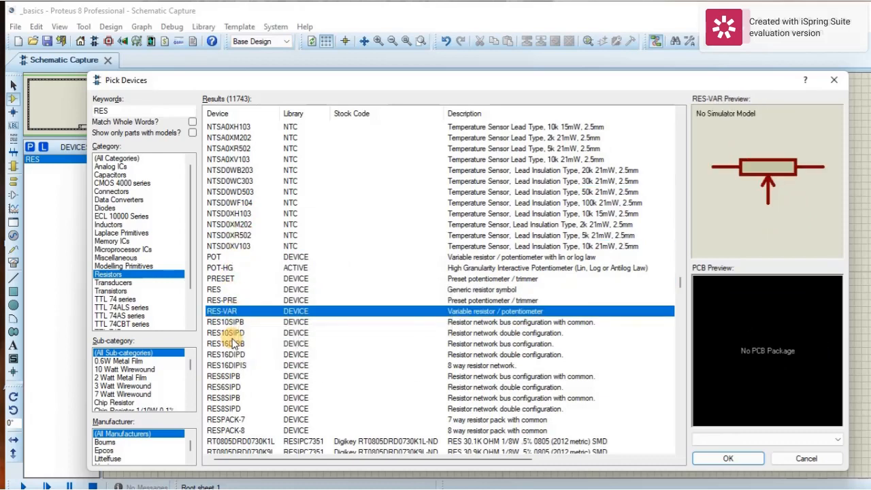
click(230, 343)
scroll(240, 272, down, 3)
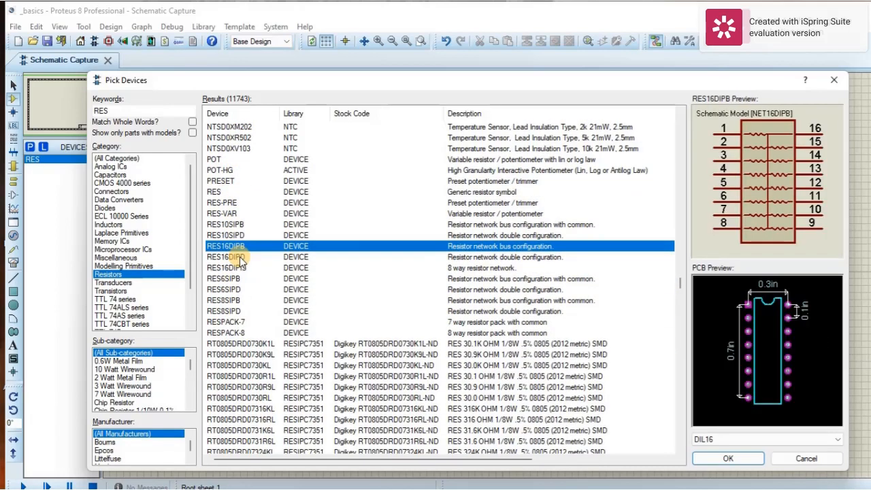
click(224, 355)
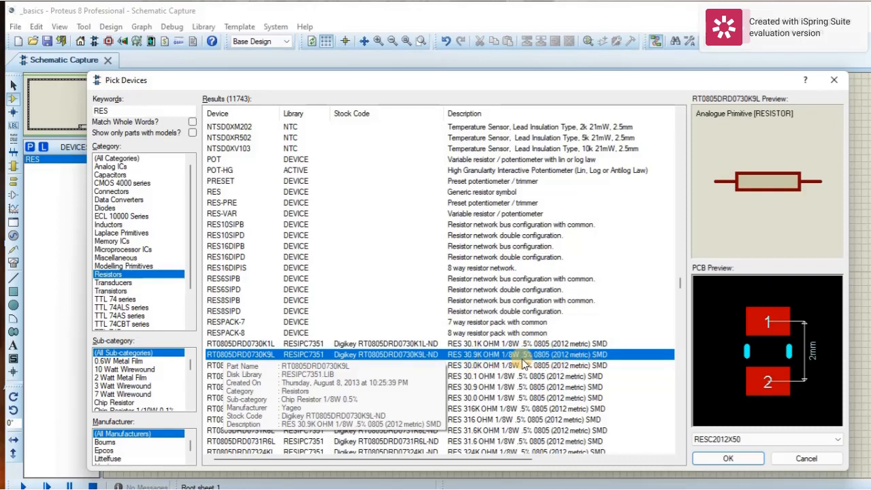
scroll(430, 341, down, 2)
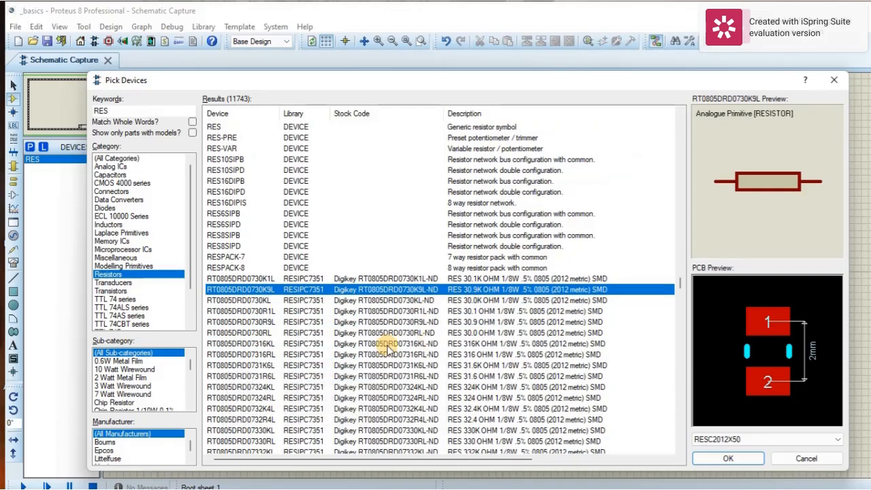
- Preview the 30.1 ohm chip resistor RT0805DRD0730R1L in the Resistors results
click(230, 313)
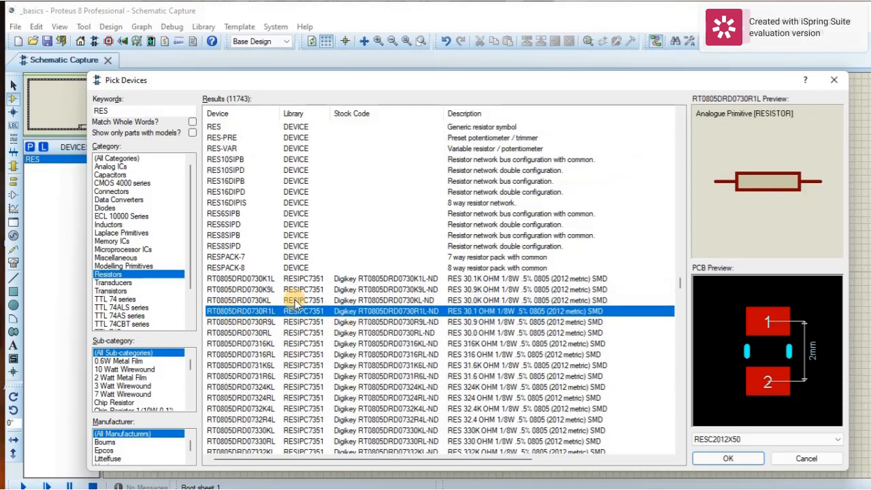
scroll(285, 268, up, 6)
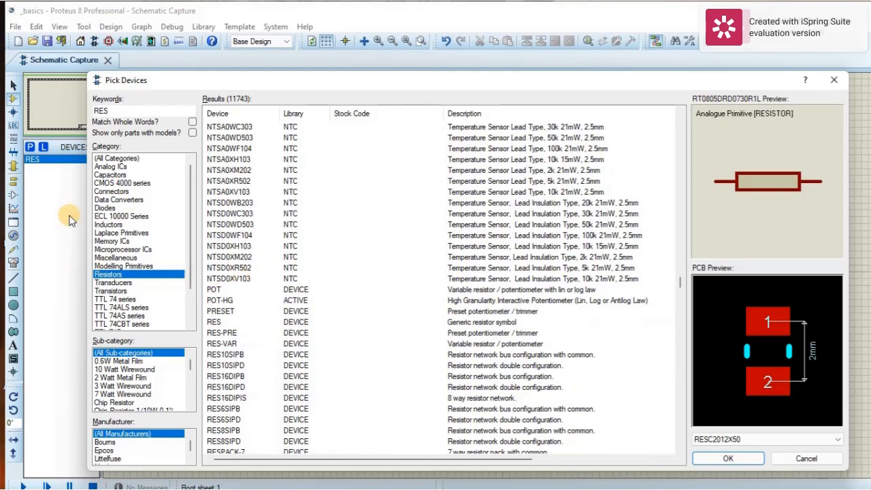
- Search the device library for BATT and add the multi-cell BATTERY from the DEVICE library to the project's device list
double_click(126, 111)
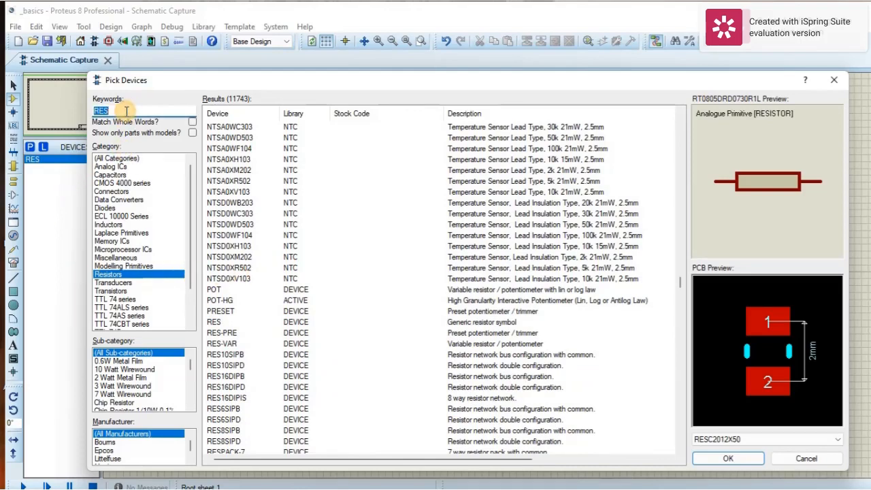
text(BATT)
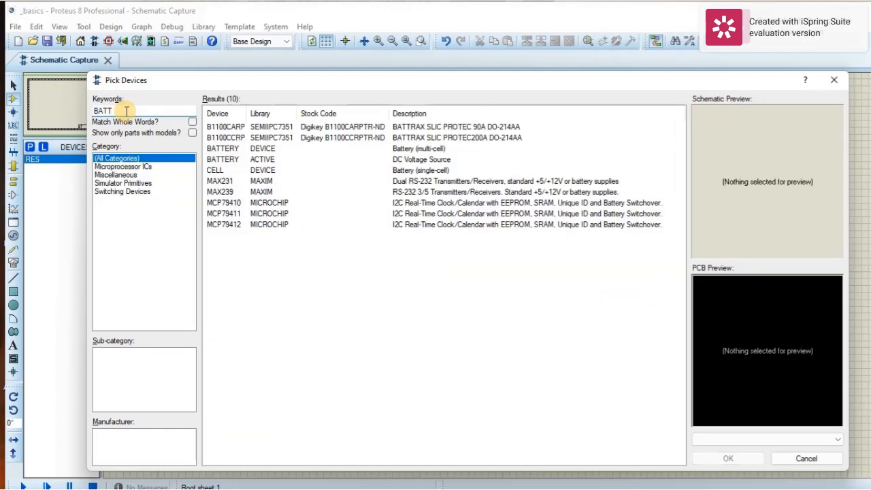
click(268, 162)
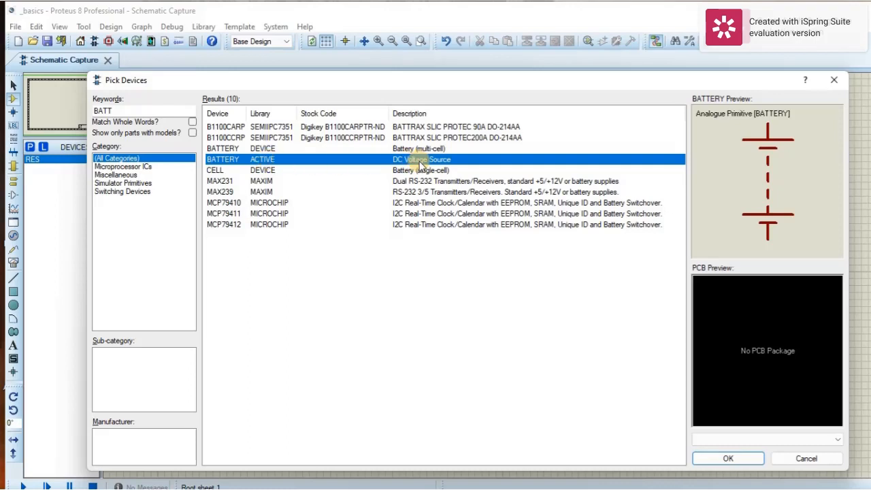
click(254, 150)
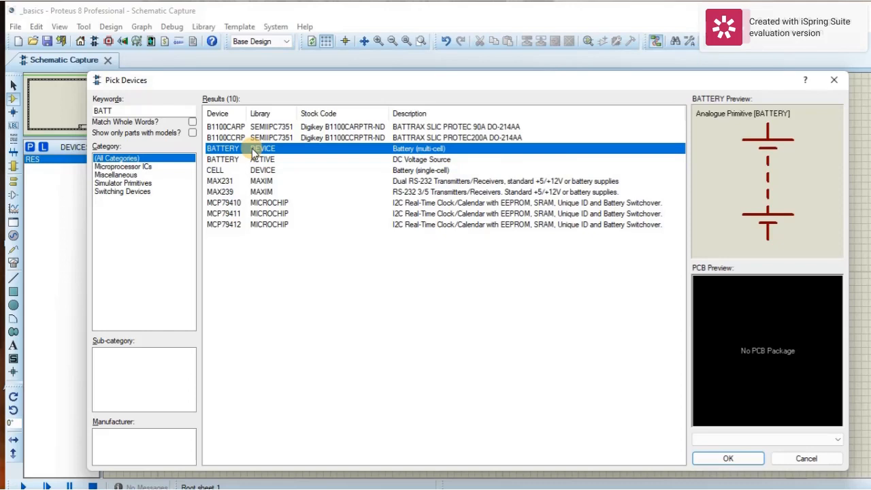
double_click(253, 150)
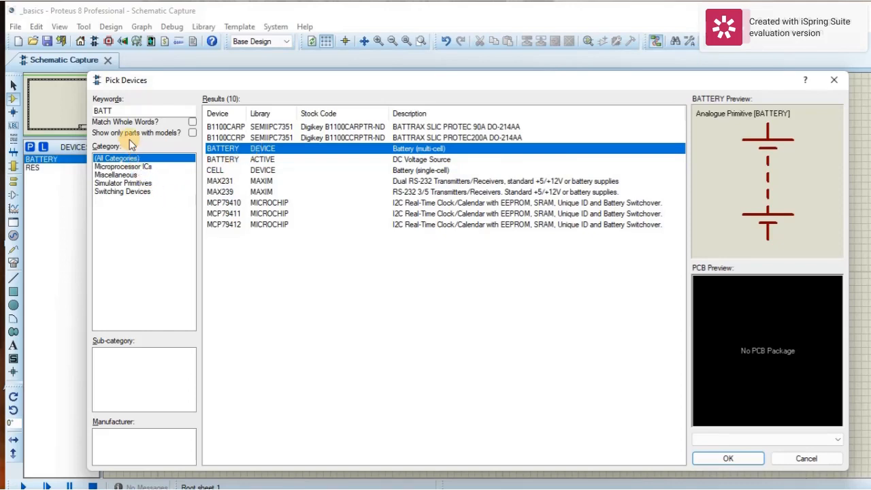
- Search for VSINE, add the sine wave AC voltage source to the device list, and close the device picker
double_click(119, 111)
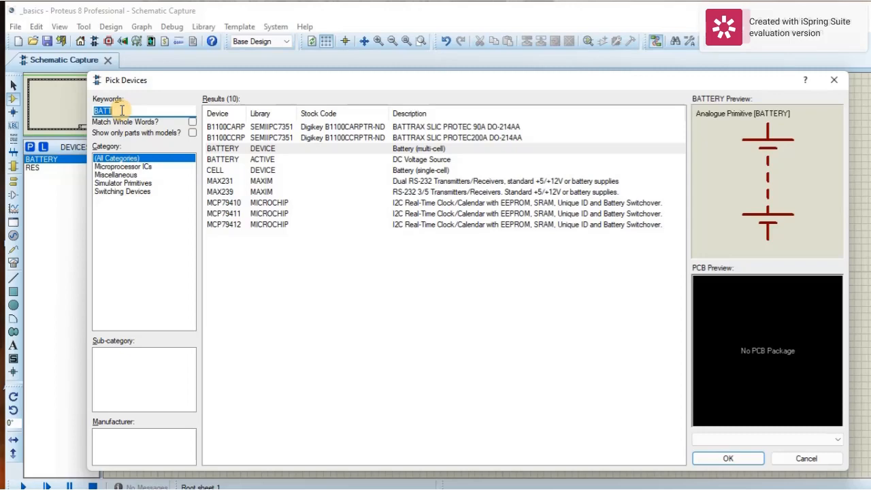
text(VS)
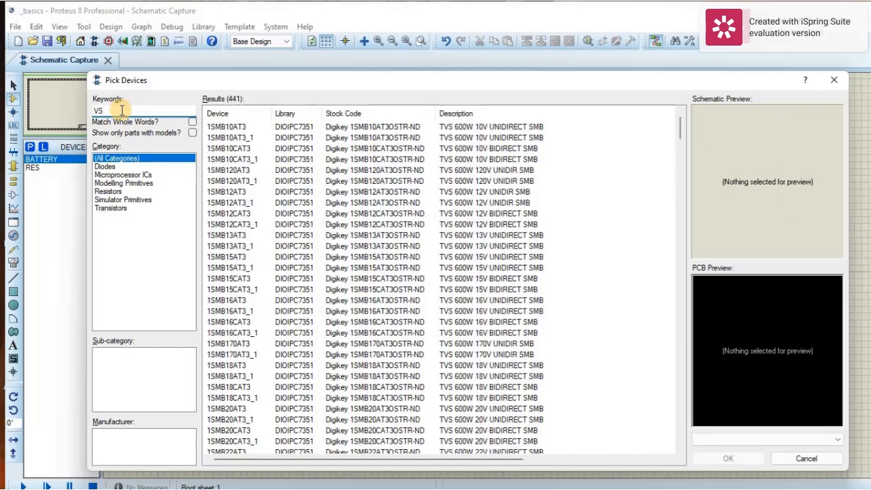
text(INE)
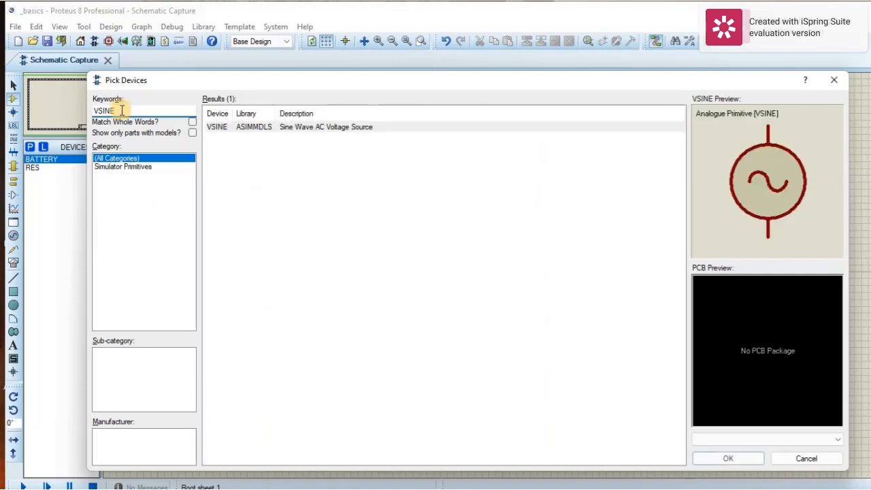
click(272, 131)
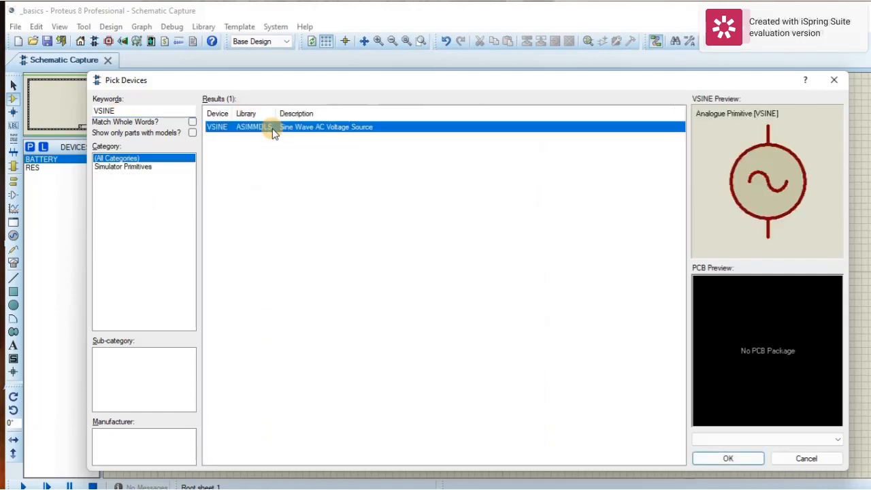
double_click(272, 131)
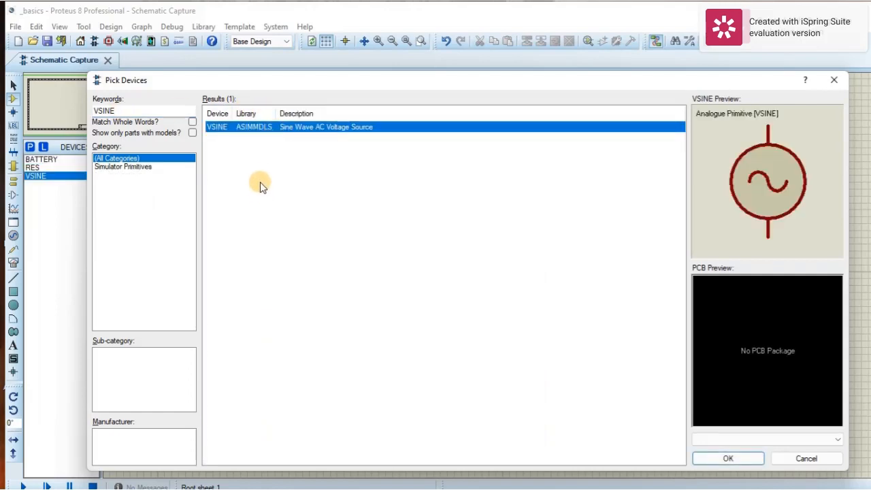
double_click(131, 111)
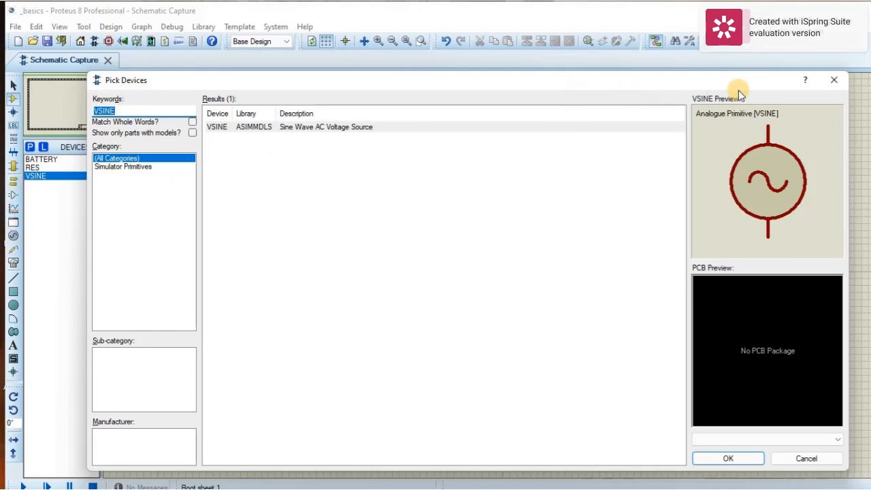
click(833, 81)
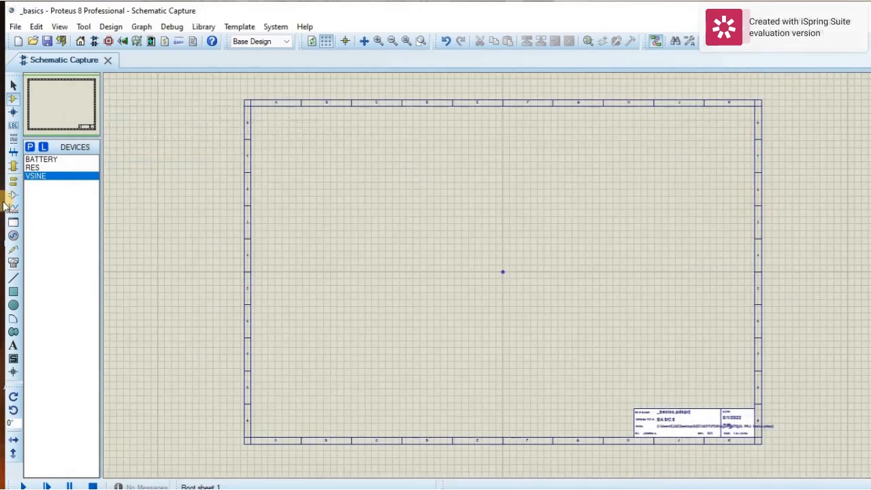
- Place a BATTERY component on the schematic near the upper-left corner of the sheet
click(46, 160)
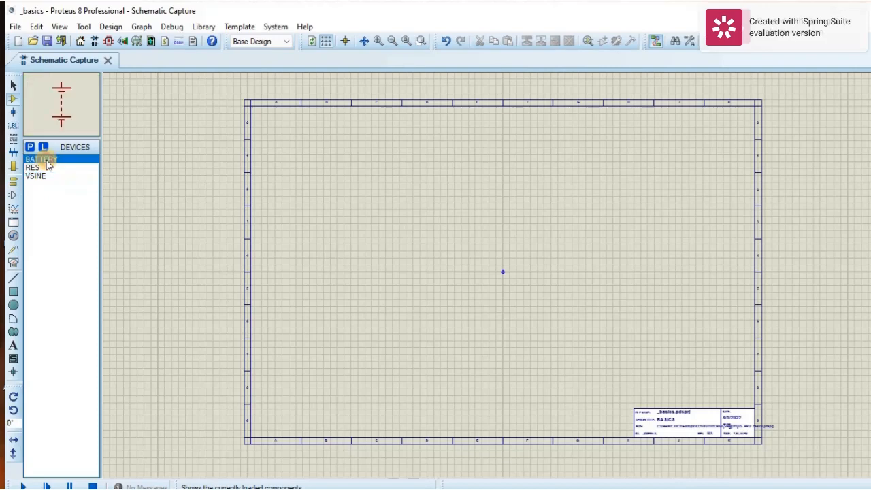
click(279, 159)
click(282, 174)
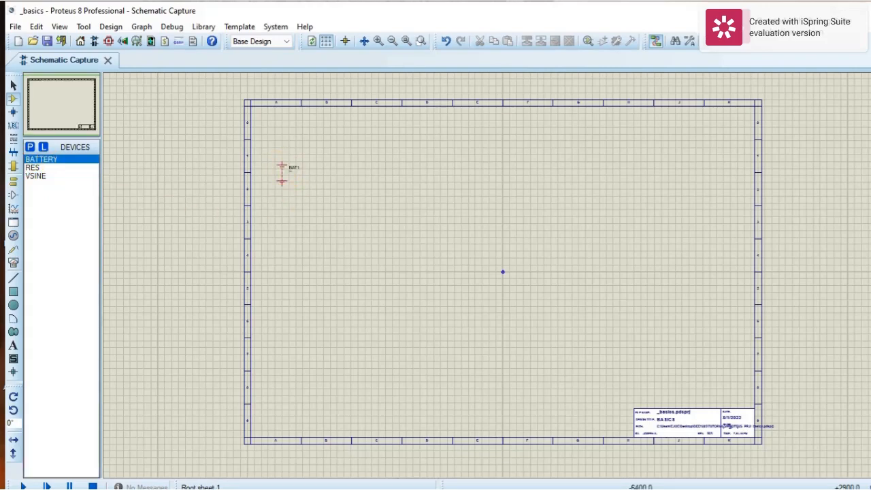
- Zoom in and out around battery BAT1 and the sheet to examine the component up close and the whole drawing area
scroll(281, 171, up, 2)
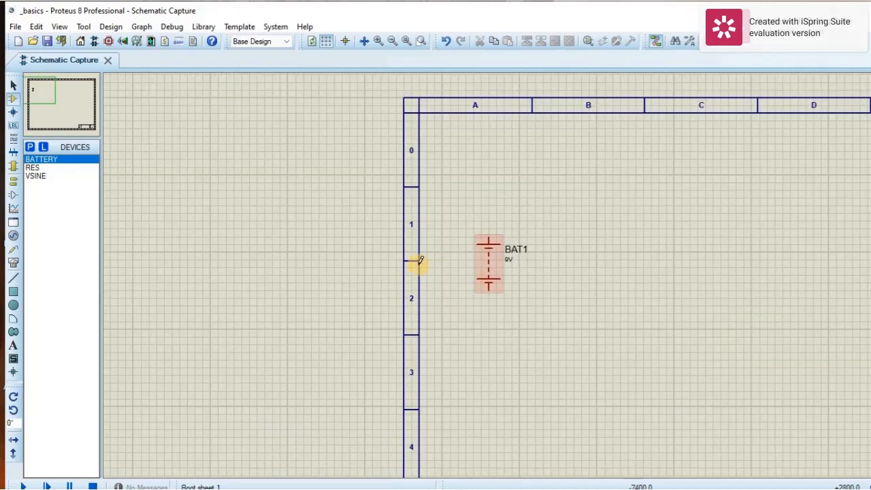
scroll(415, 258, down, 3)
scroll(486, 267, up, 4)
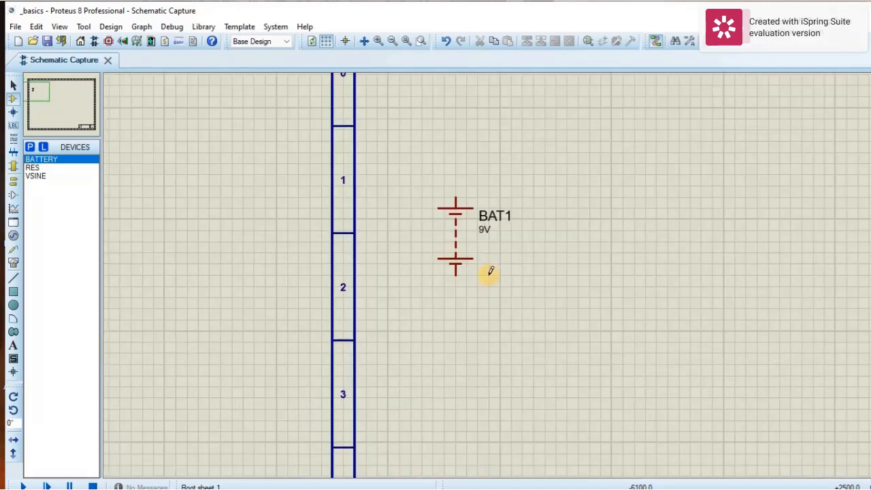
scroll(431, 267, down, 3)
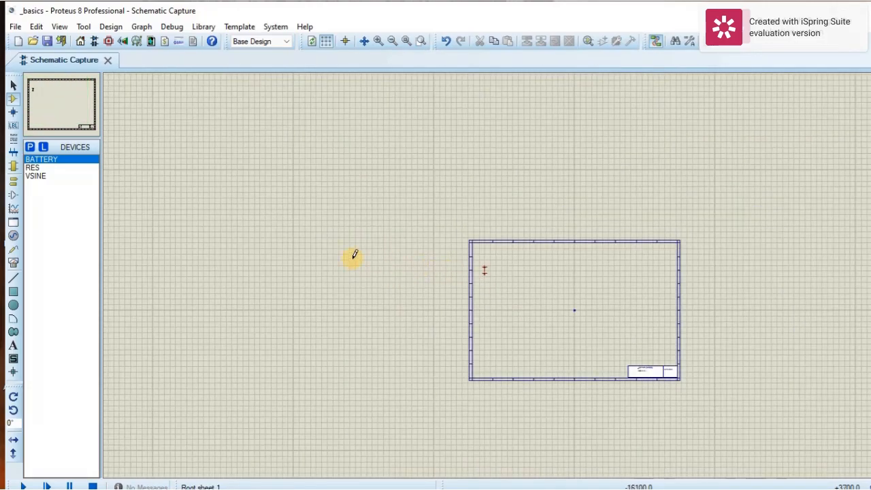
scroll(412, 266, down, 1)
scroll(578, 299, up, 1)
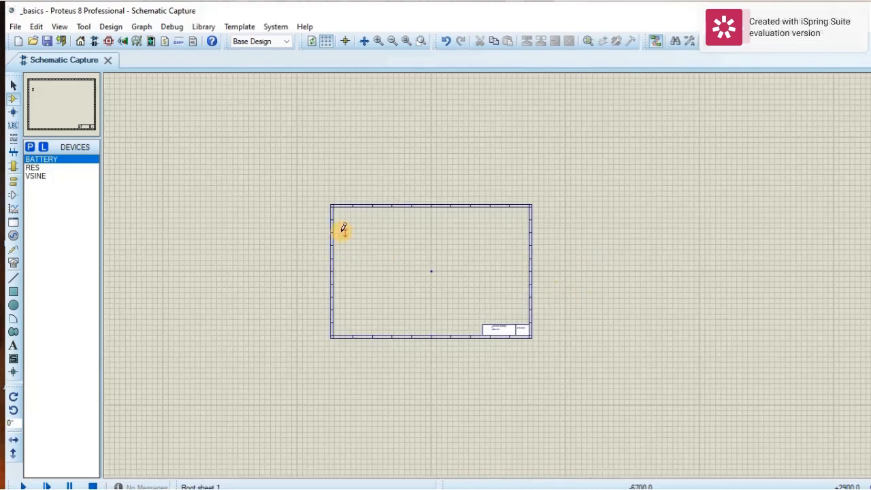
scroll(342, 227, up, 2)
scroll(501, 290, up, 3)
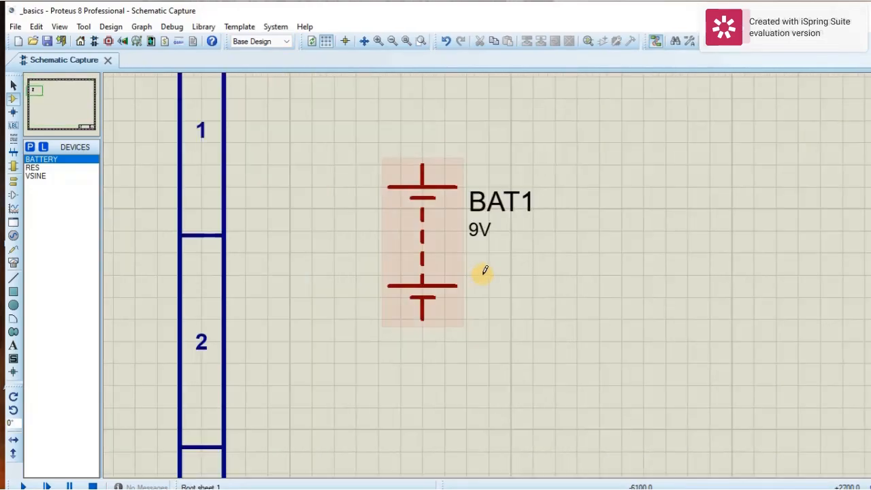
scroll(425, 261, down, 5)
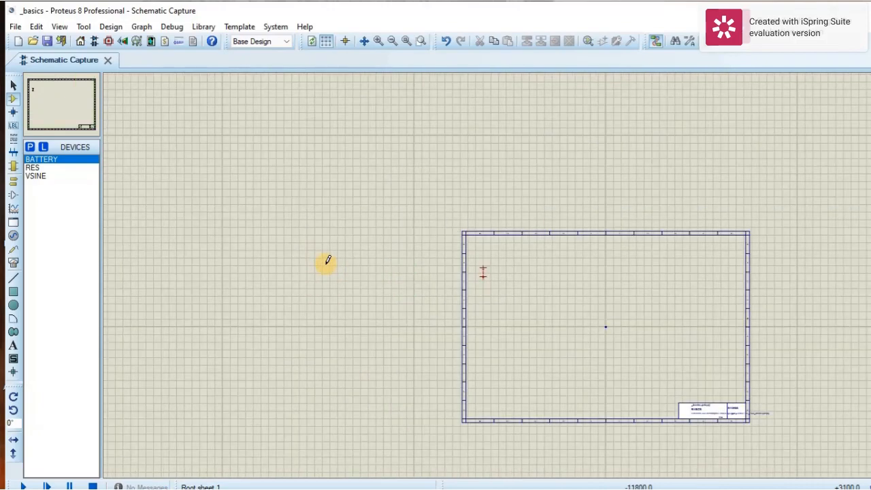
scroll(679, 284, up, 1)
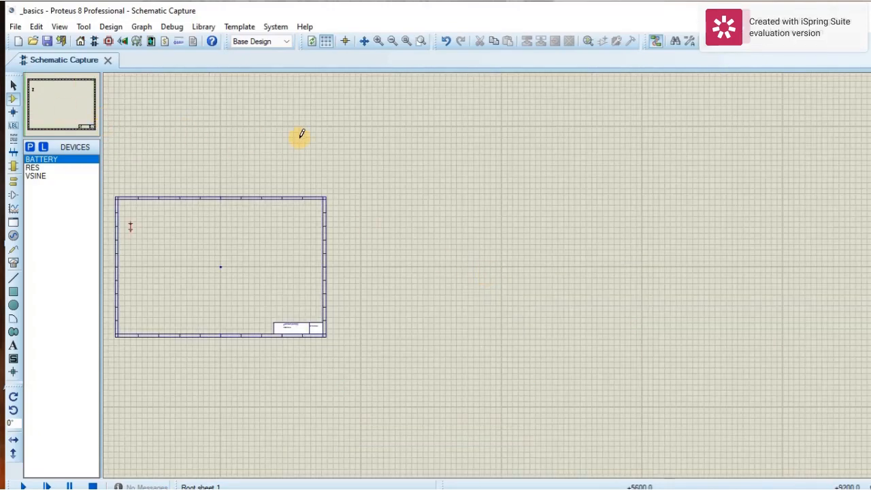
scroll(139, 237, up, 1)
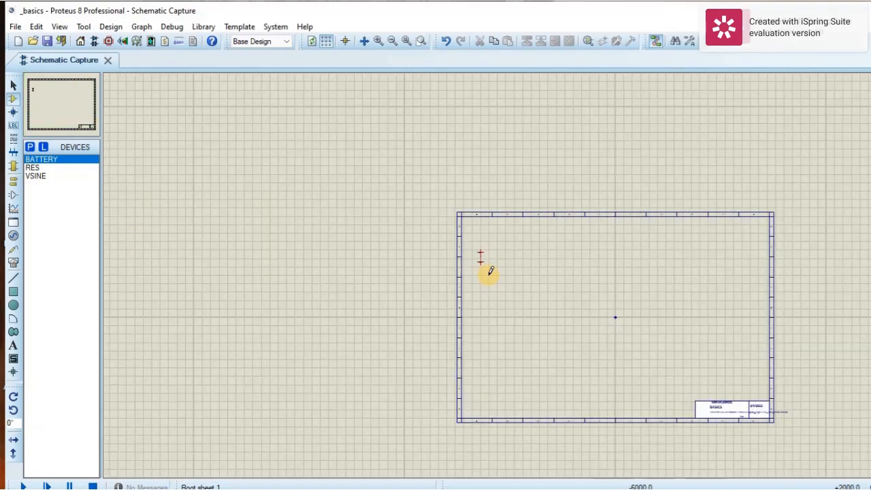
scroll(486, 272, down, 3)
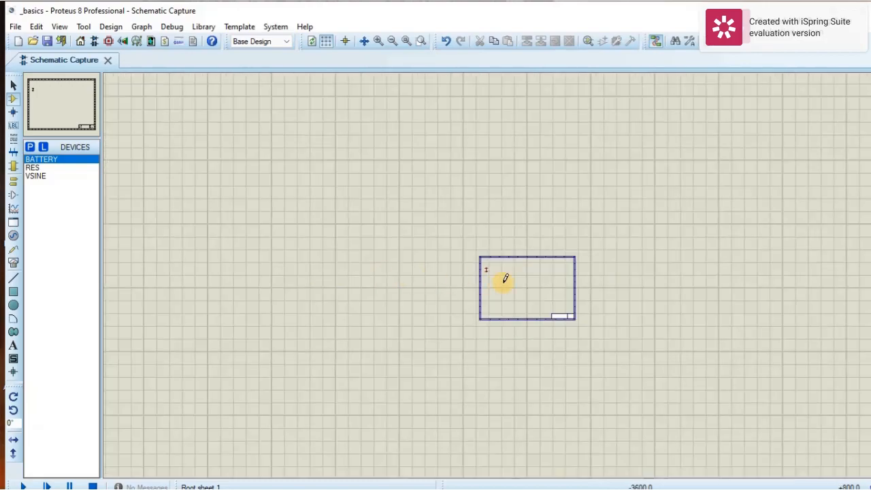
scroll(497, 275, up, 1)
scroll(490, 273, up, 1)
scroll(489, 274, up, 1)
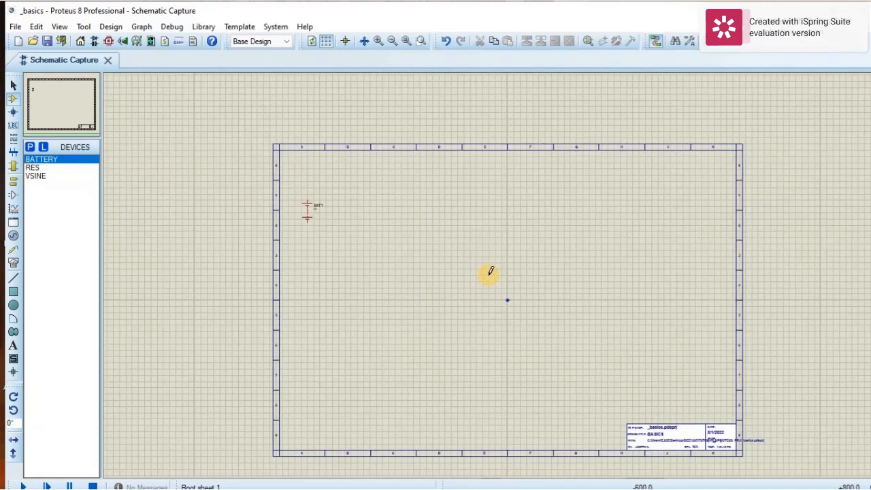
scroll(490, 273, up, 1)
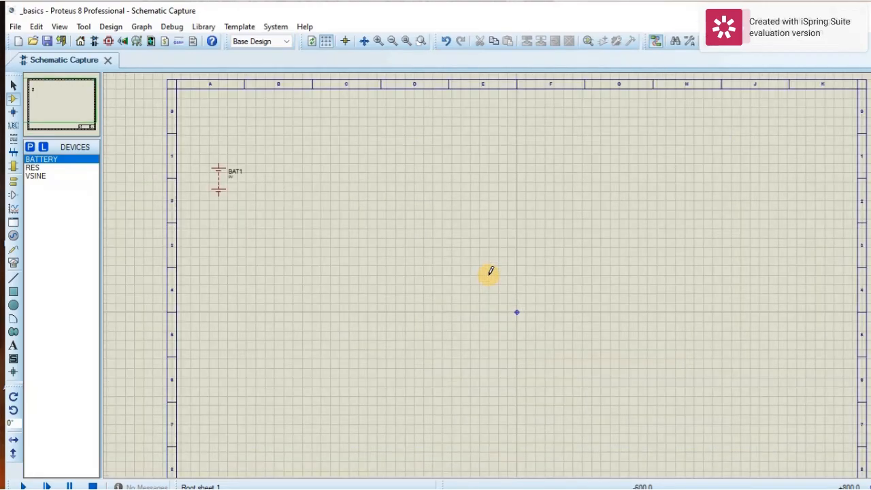
scroll(488, 273, up, 1)
scroll(488, 273, down, 1)
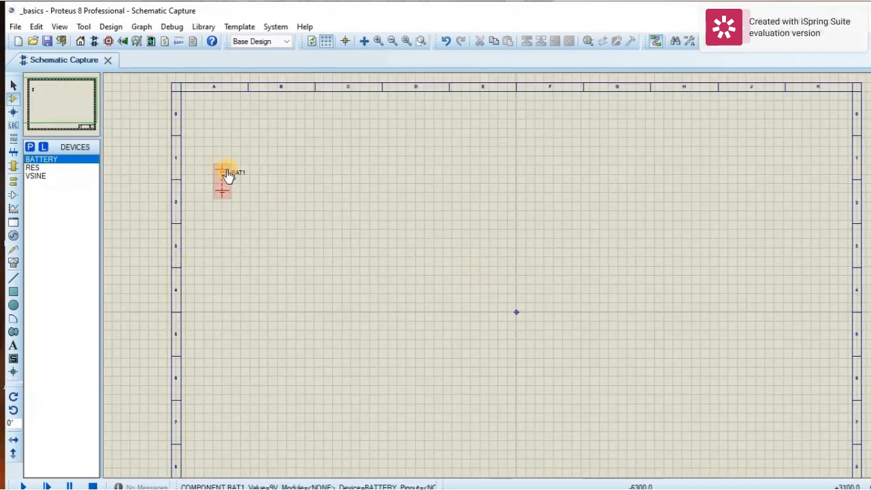
scroll(228, 175, up, 1)
scroll(490, 272, up, 1)
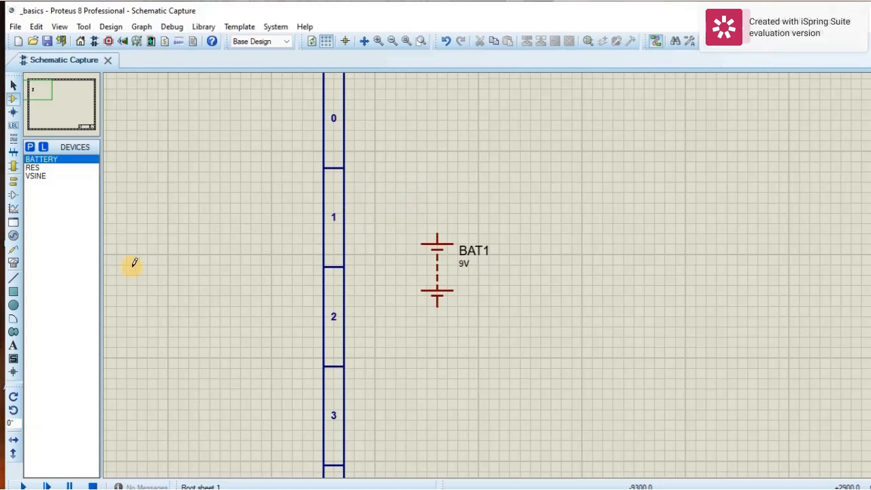
- Place a horizontal RES resistor above and to the right of battery BAT1
click(37, 169)
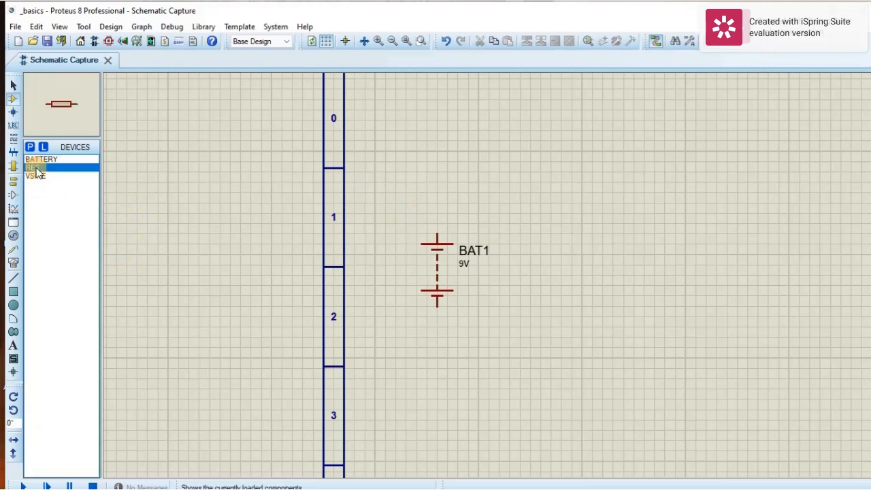
click(572, 230)
scroll(535, 203, down, 2)
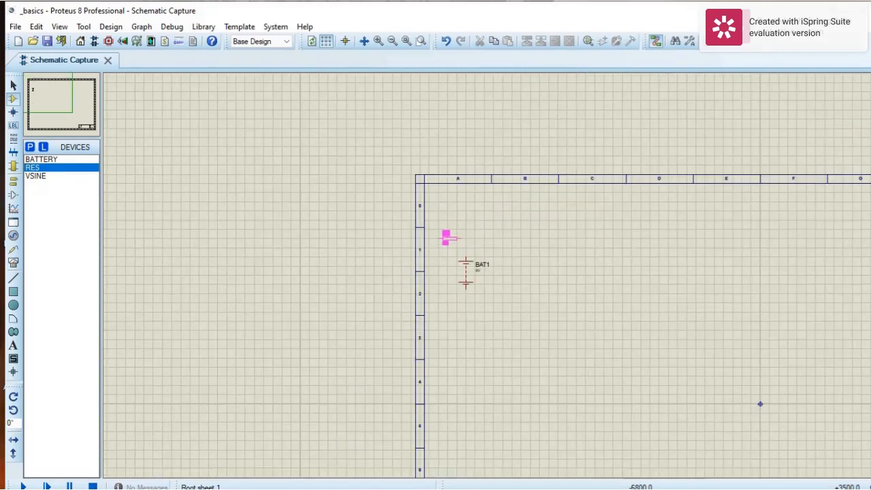
scroll(524, 241, up, 3)
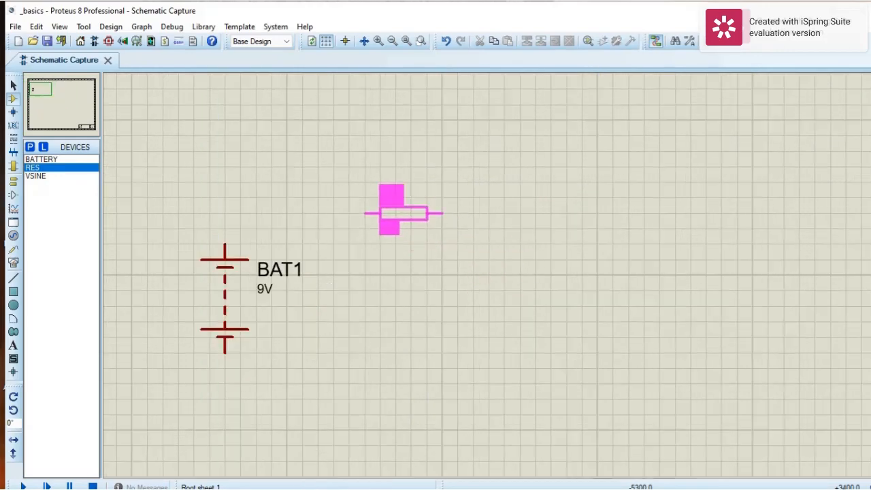
click(391, 213)
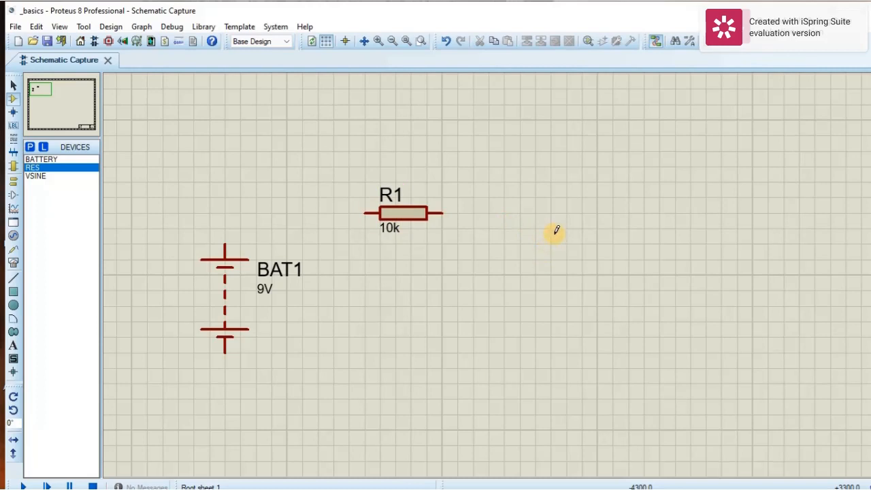
- Place a second RES resistor below and to the right of R1 and rotate it 90 degrees to stand vertically
click(538, 278)
click(537, 294)
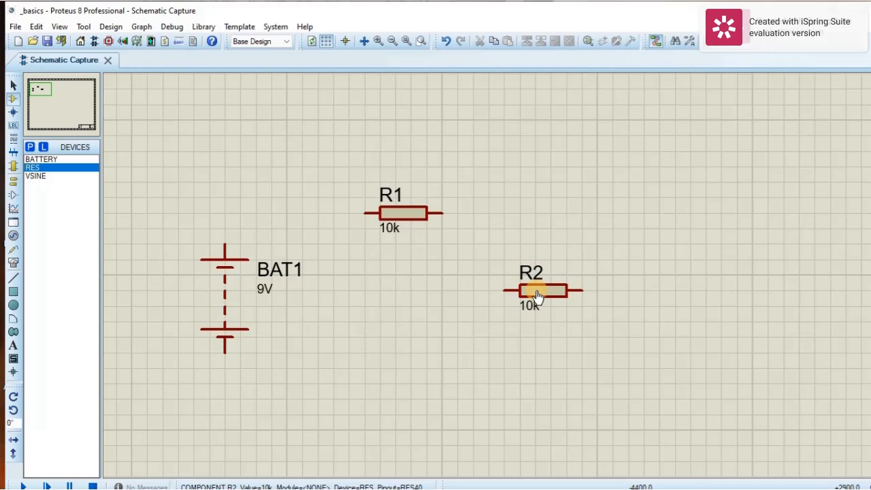
right_click(537, 295)
click(593, 209)
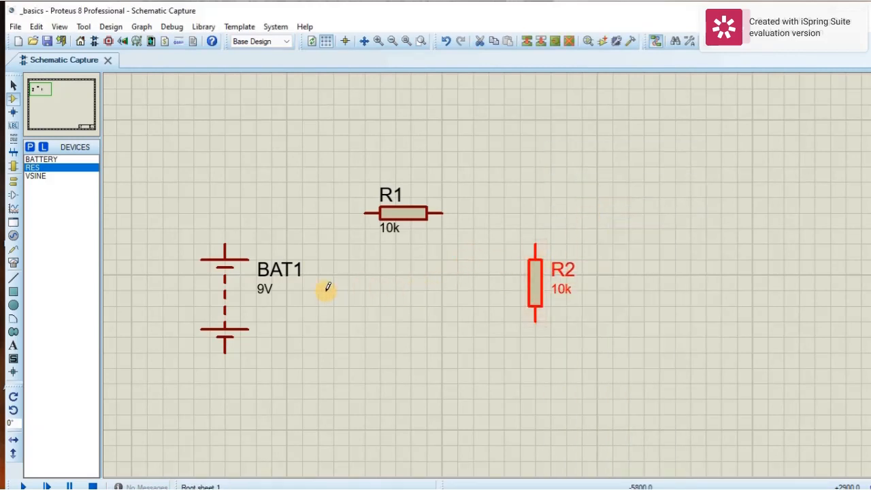
- Wire BAT1, R1 and R2 into a closed series loop, returning from R2's lower end to the battery's negative terminal
click(224, 237)
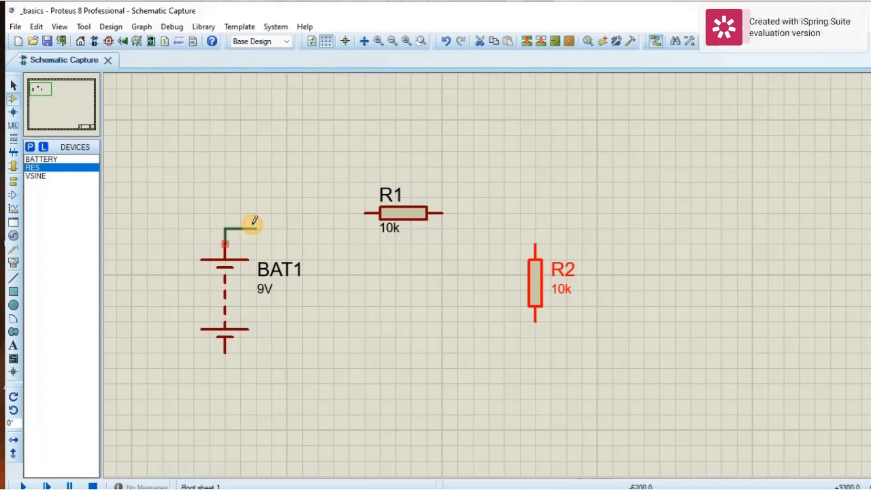
click(381, 211)
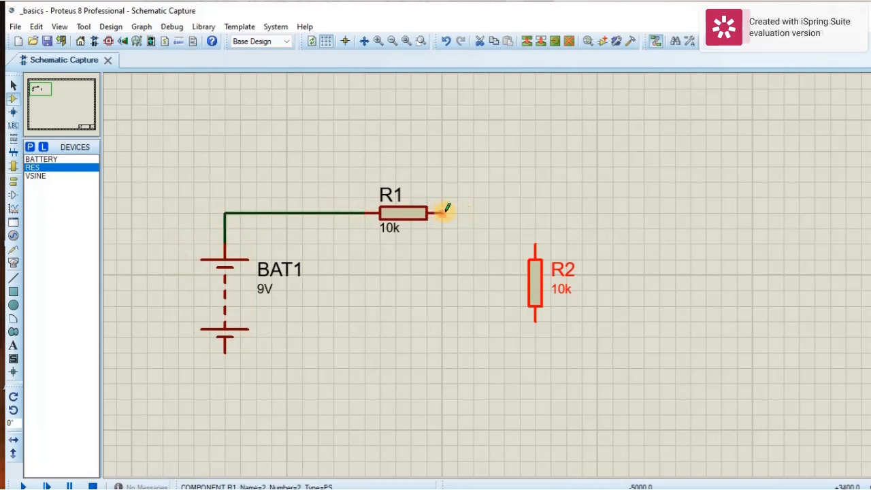
click(446, 213)
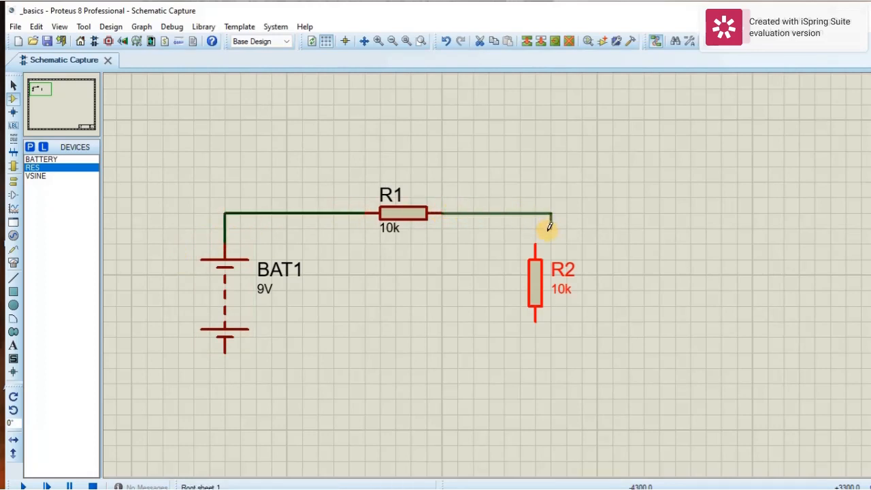
click(537, 245)
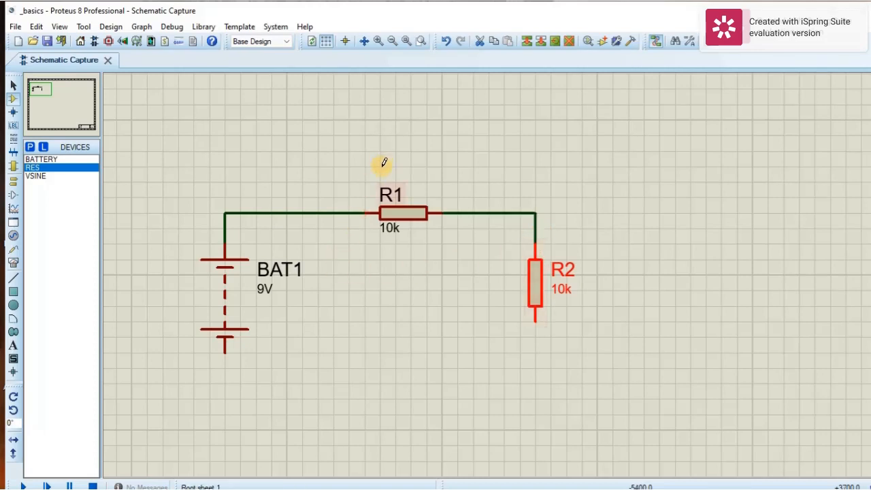
click(225, 351)
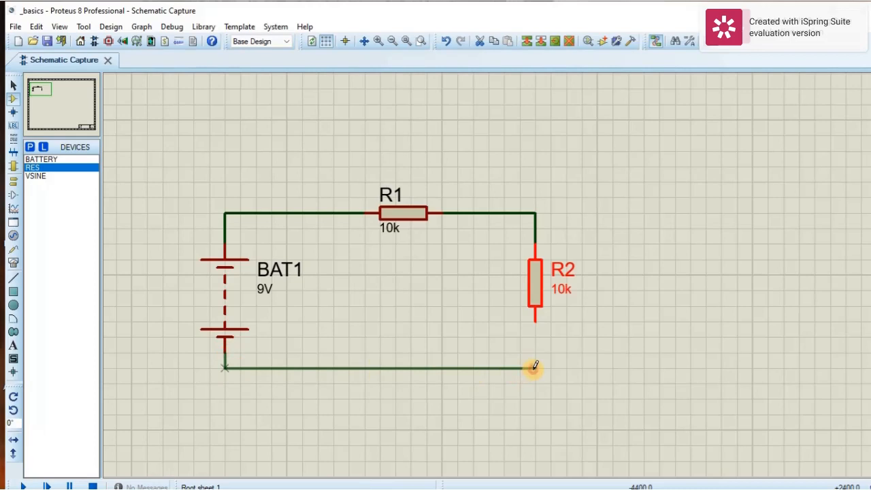
click(535, 320)
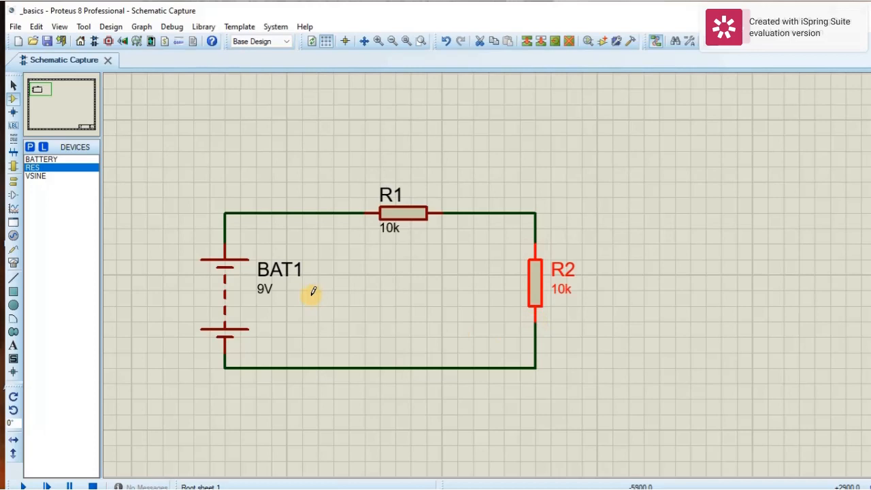
- Restore the schematic window to a smaller size that shows the simulation controls, and run and stop the circuit simulation
click(24, 484)
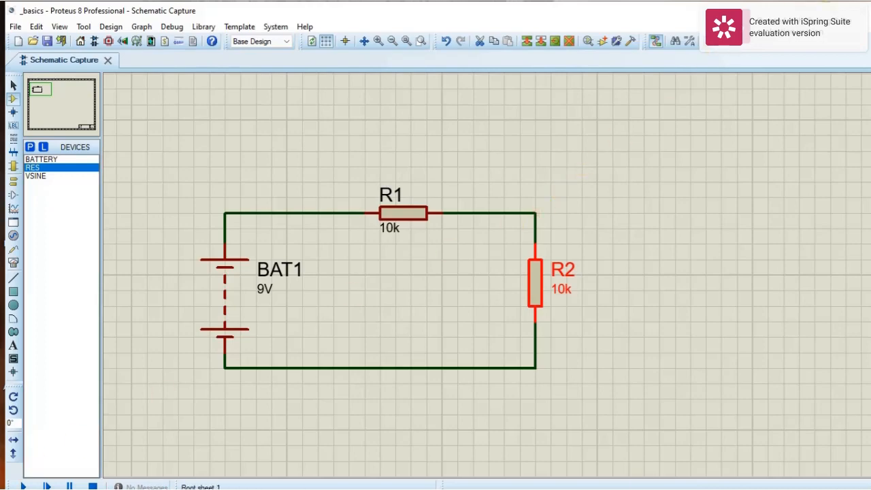
click(830, 11)
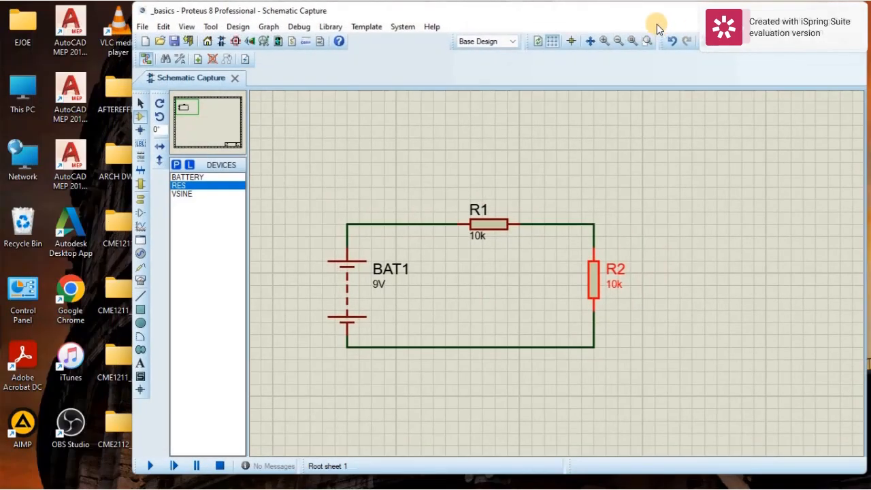
drag(657, 19, 570, 23)
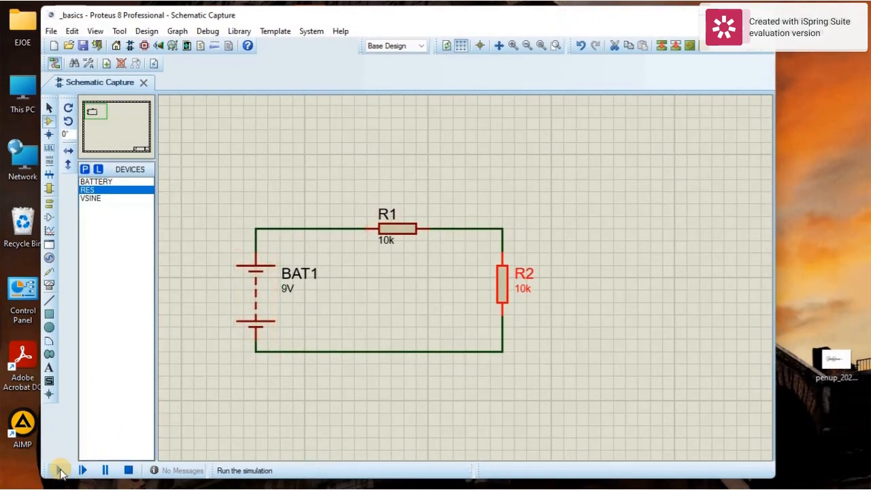
click(59, 470)
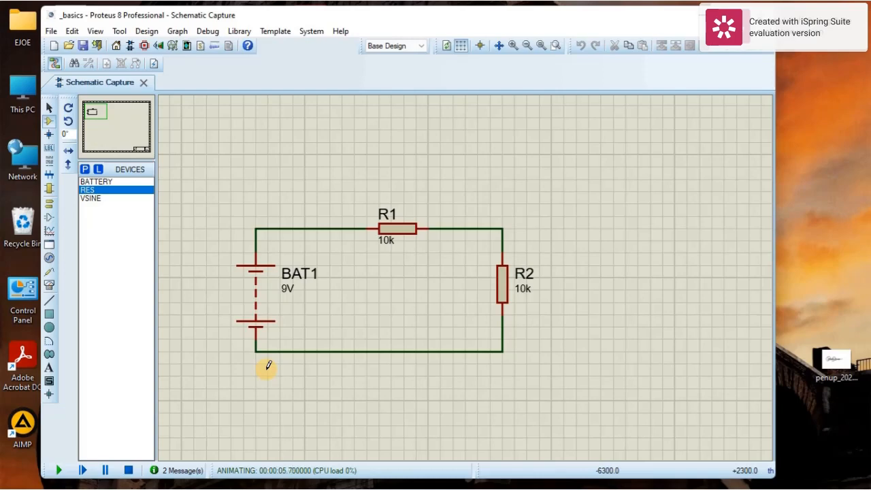
click(128, 471)
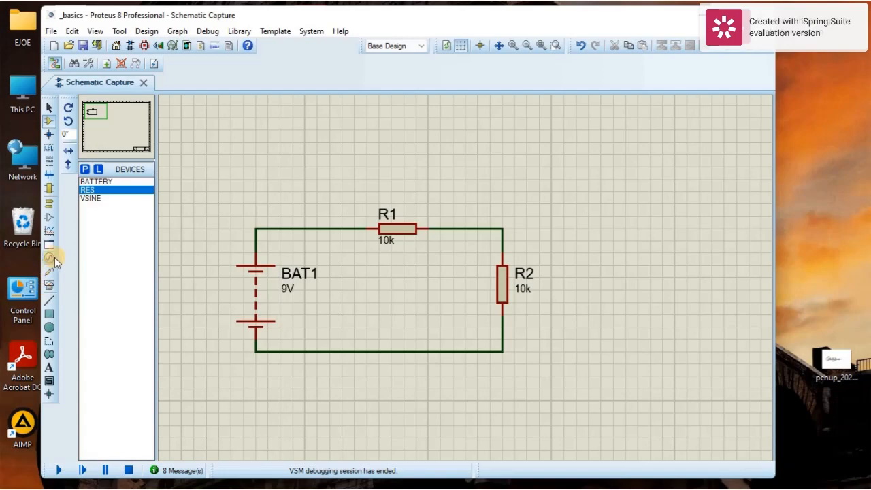
- List the virtual instruments and preview the AC VOLTMETER and DC VOLTMETER
click(50, 286)
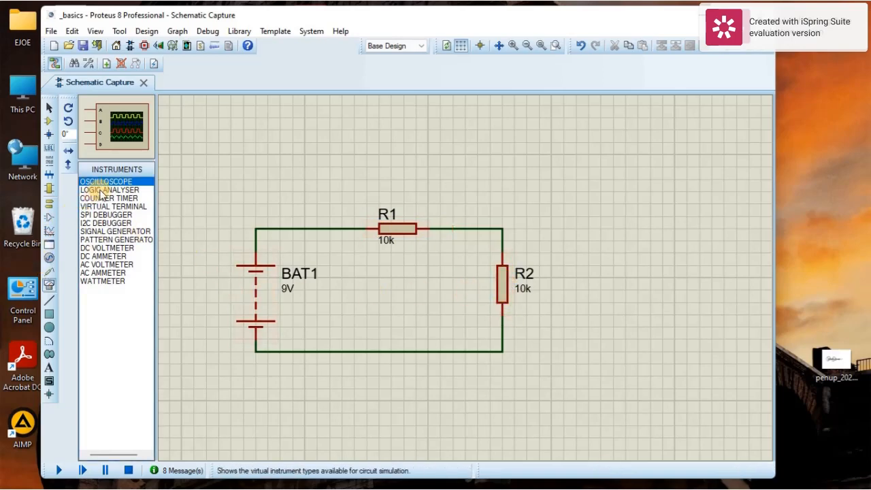
click(107, 266)
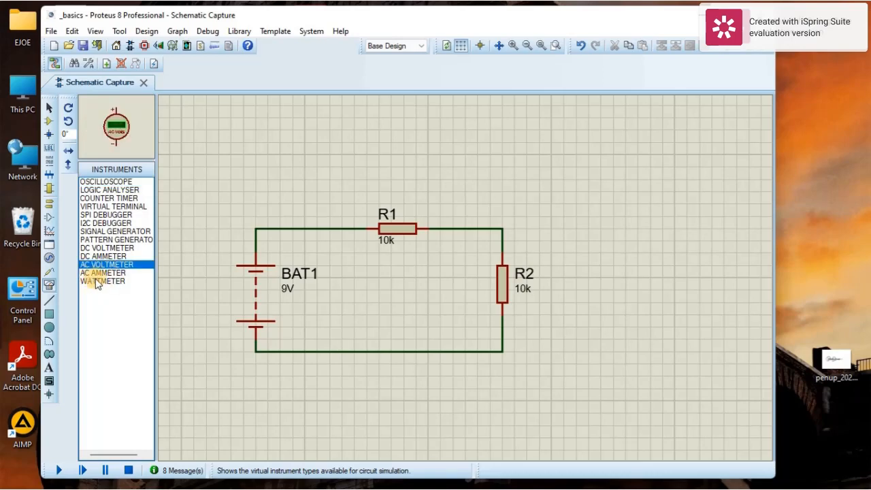
click(105, 249)
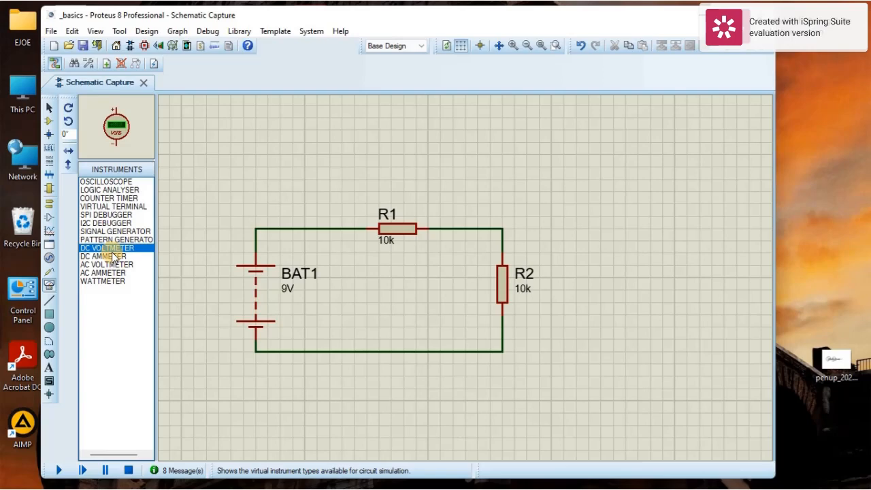
- Delete the wire between BAT1's positive terminal and R1
click(50, 109)
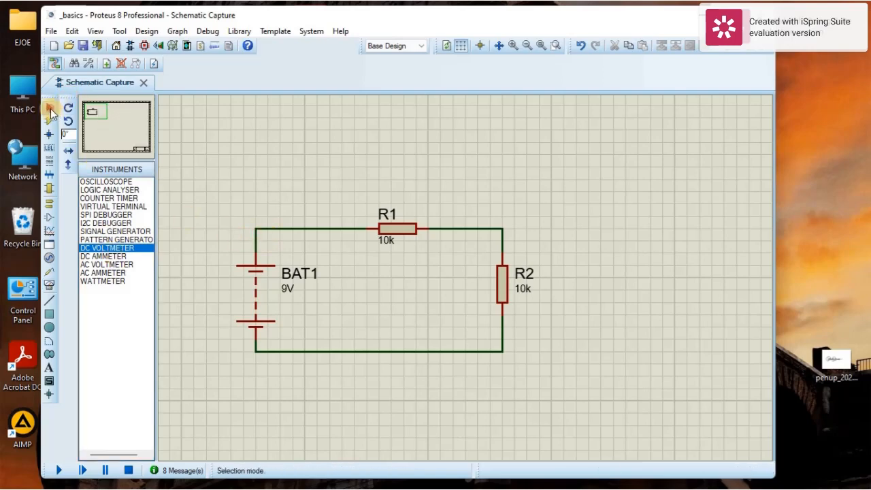
click(287, 229)
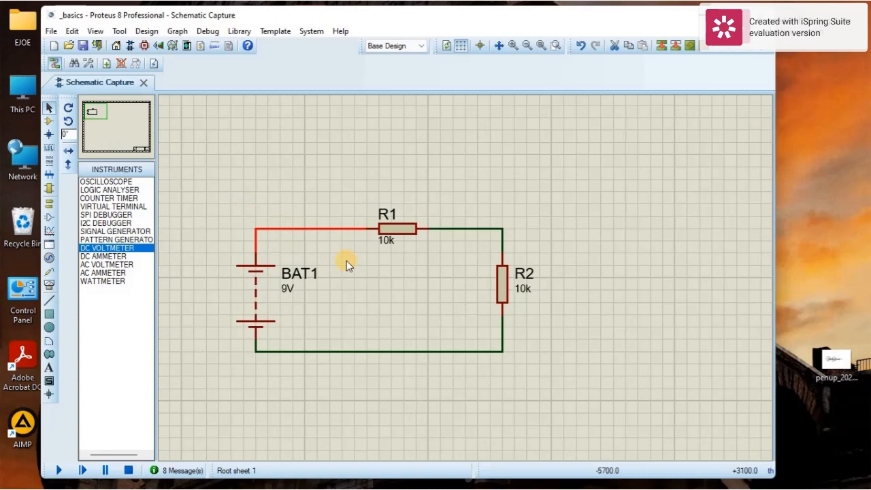
key(Delete)
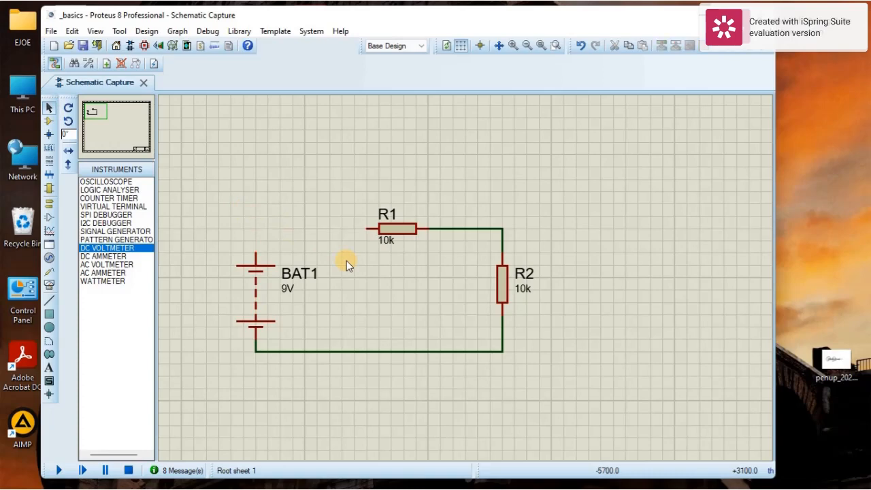
- Place a DC AMMETER from the virtual instruments in the gap between BAT1 and R1, level with R1
click(97, 256)
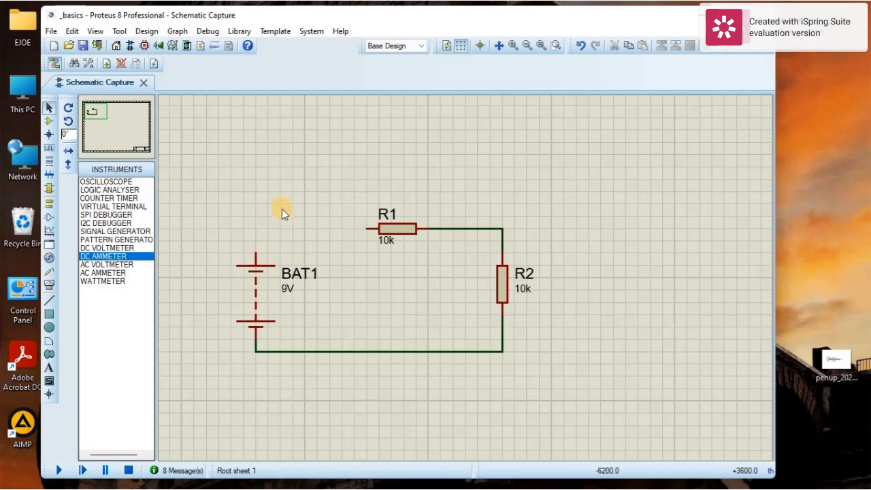
right_click(241, 167)
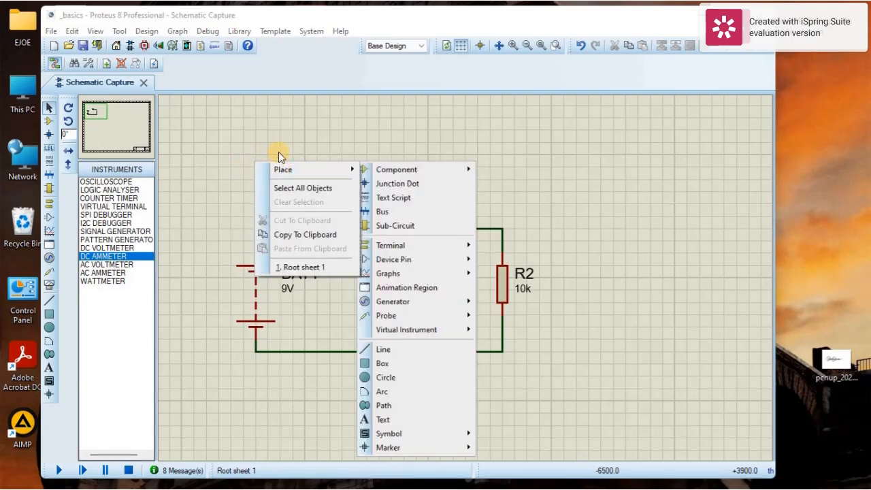
click(310, 126)
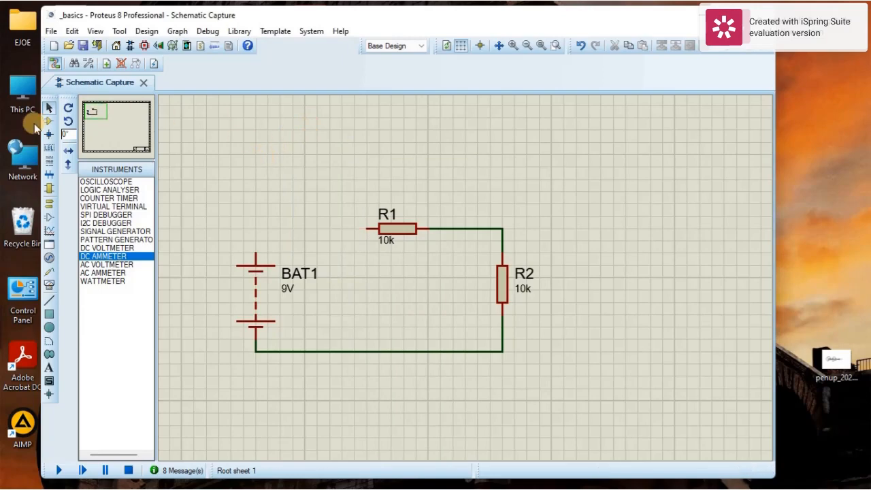
click(49, 287)
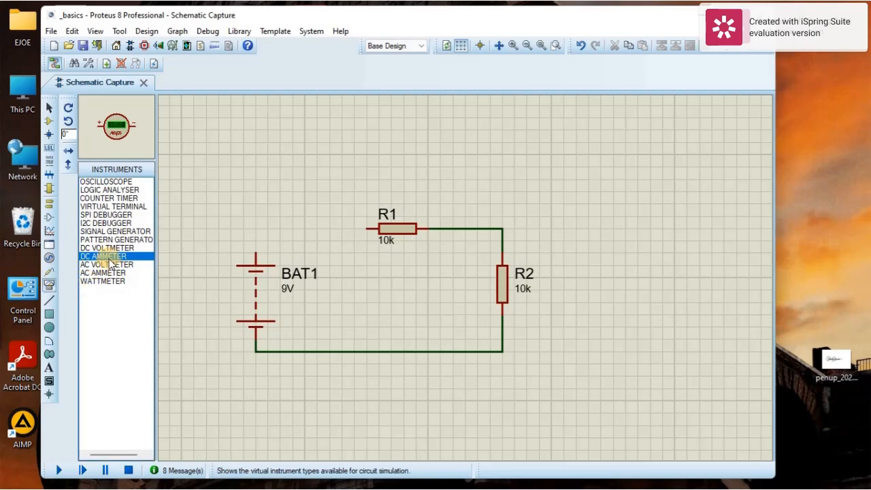
click(289, 222)
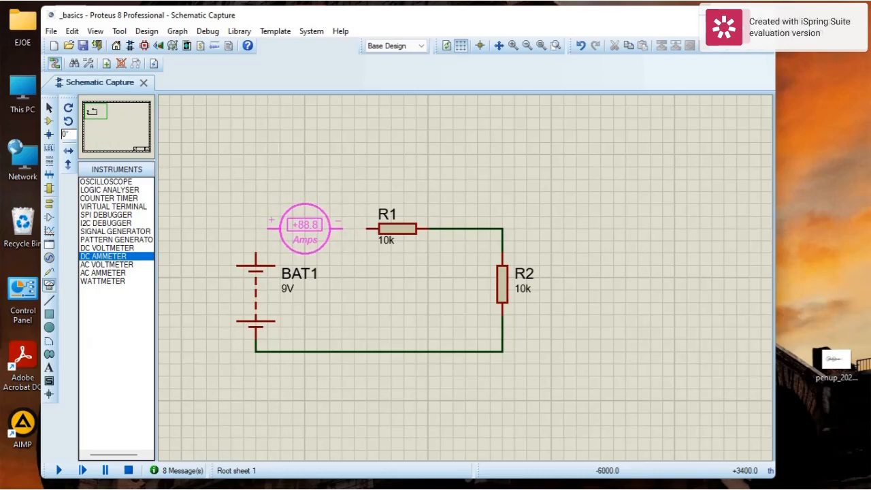
click(305, 229)
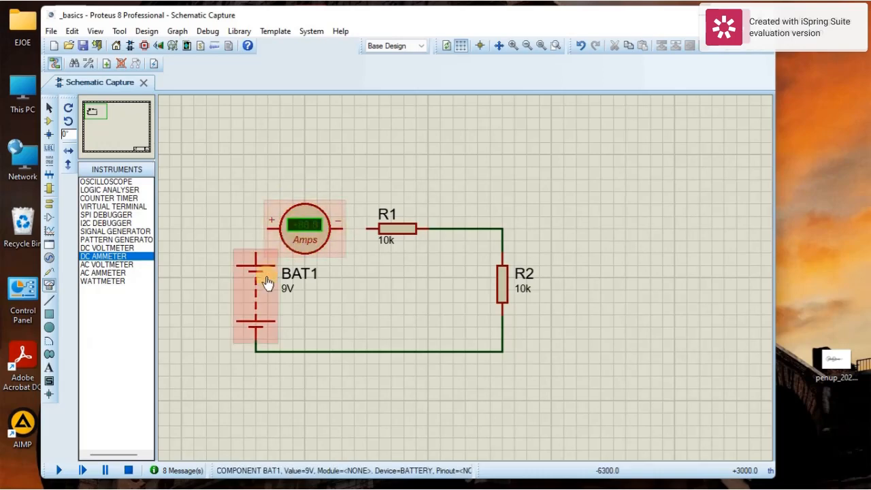
- Move BAT1 further left to clear the ammeter, and wire the ammeter in series between BAT1's positive terminal and R1
click(238, 294)
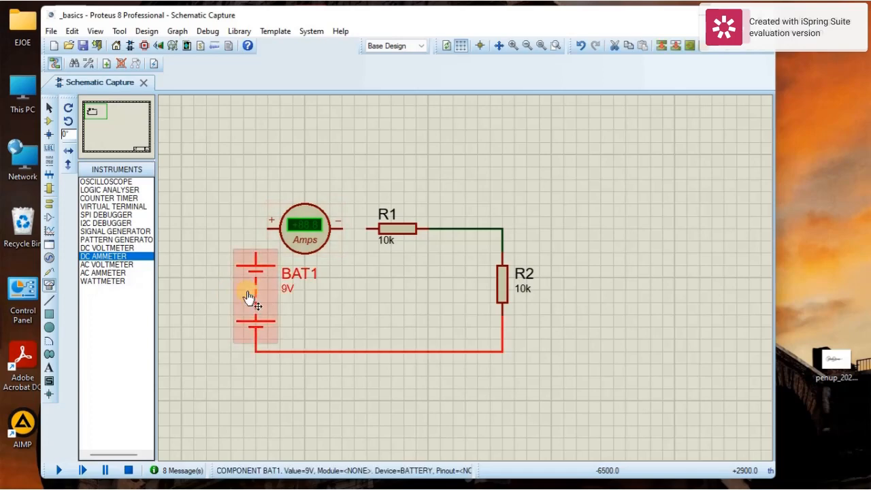
drag(249, 301, 205, 293)
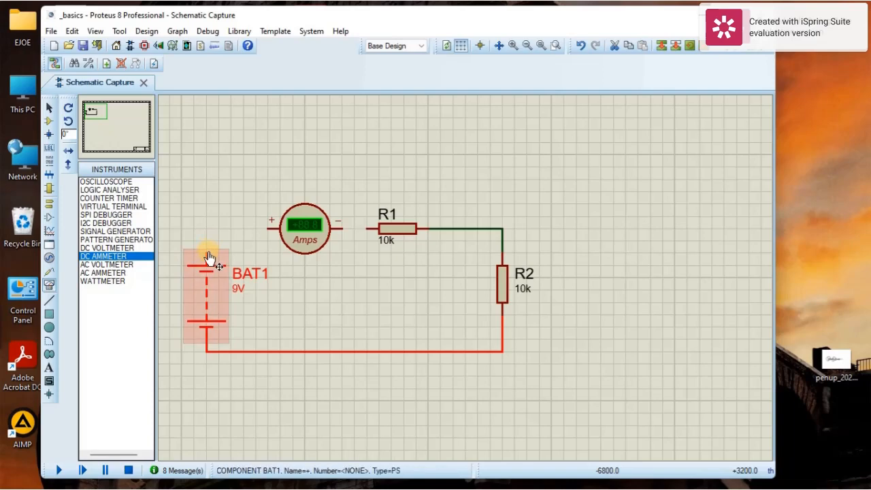
click(268, 228)
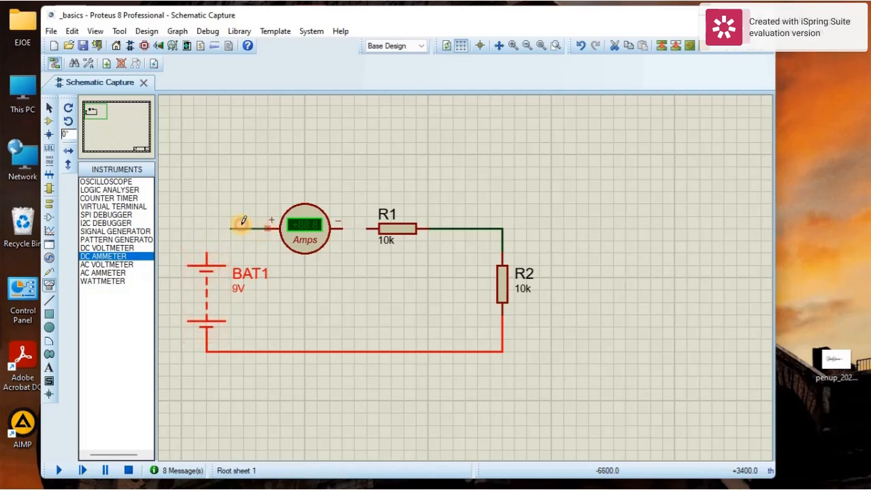
click(363, 229)
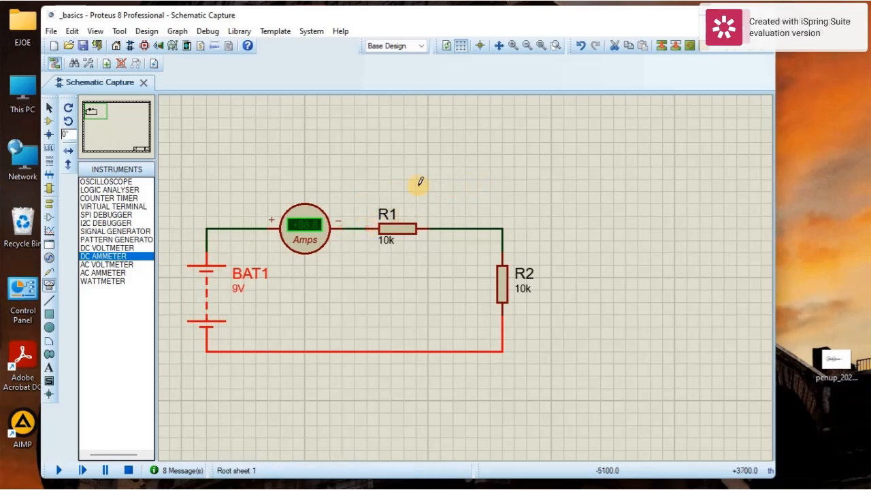
- Place two DC VOLTMETER instruments, one above R1 and one to the right of R2
click(102, 248)
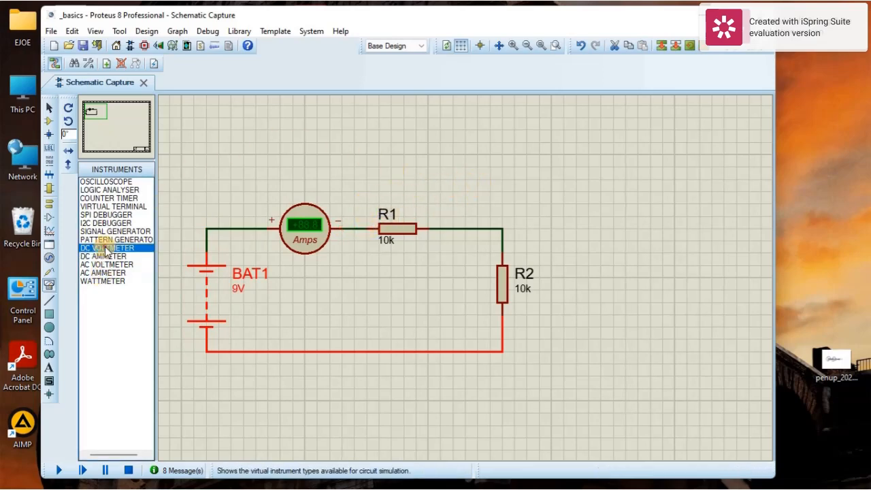
click(393, 170)
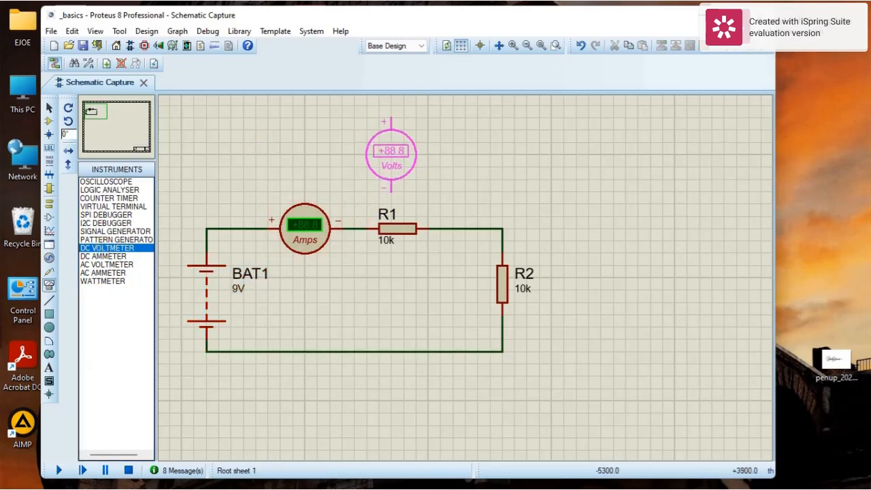
click(398, 146)
click(583, 270)
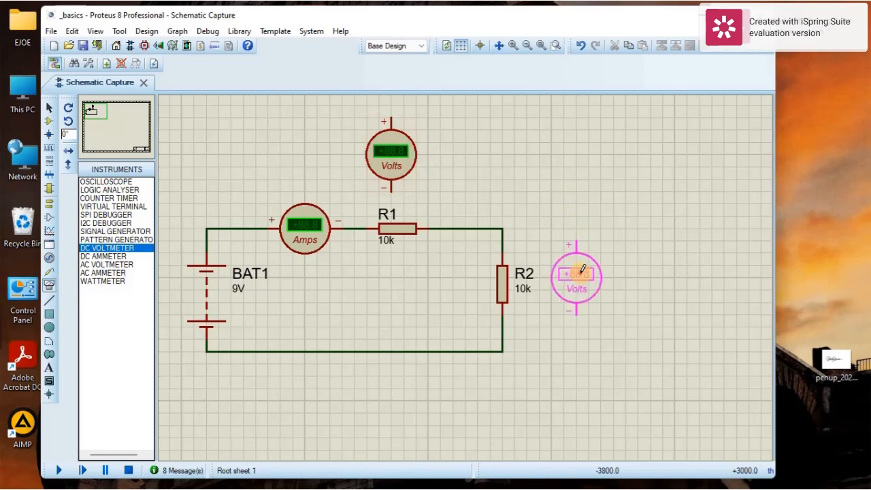
click(589, 276)
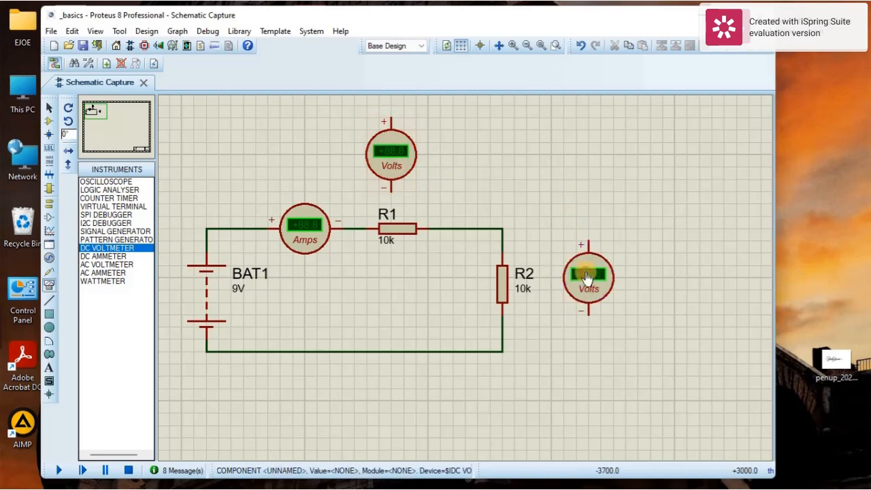
- Wire the voltmeter beside R2 in parallel across R2, joining its positive terminal to R2's upper end and its negative to the lower end
click(589, 235)
click(503, 240)
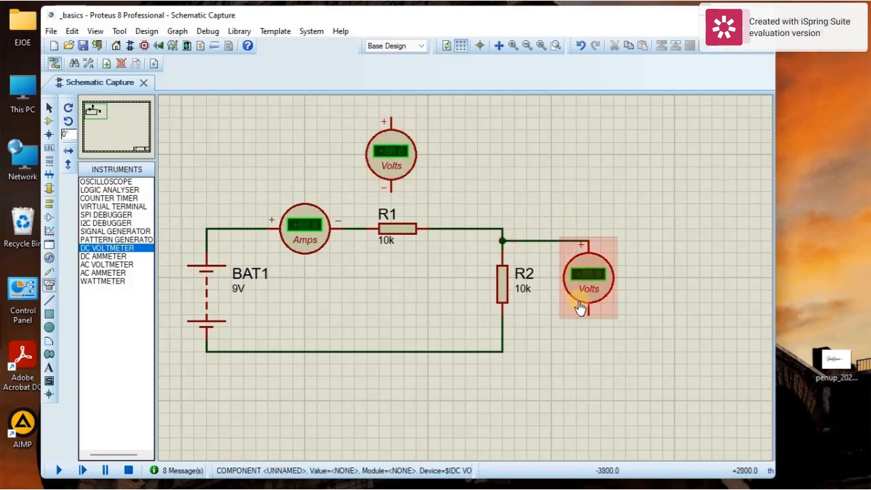
click(584, 315)
click(503, 315)
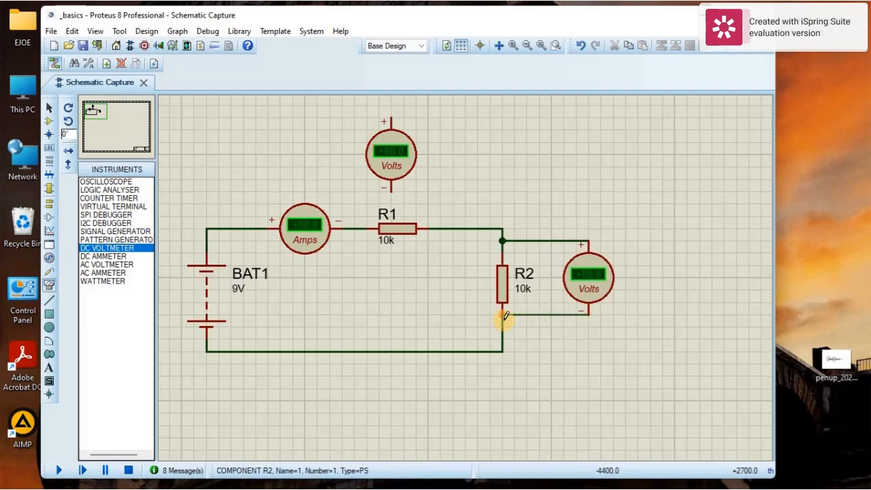
- Rotate the voltmeter above R1 anti-clockwise so that it lies parallel to the resistor
right_click(387, 147)
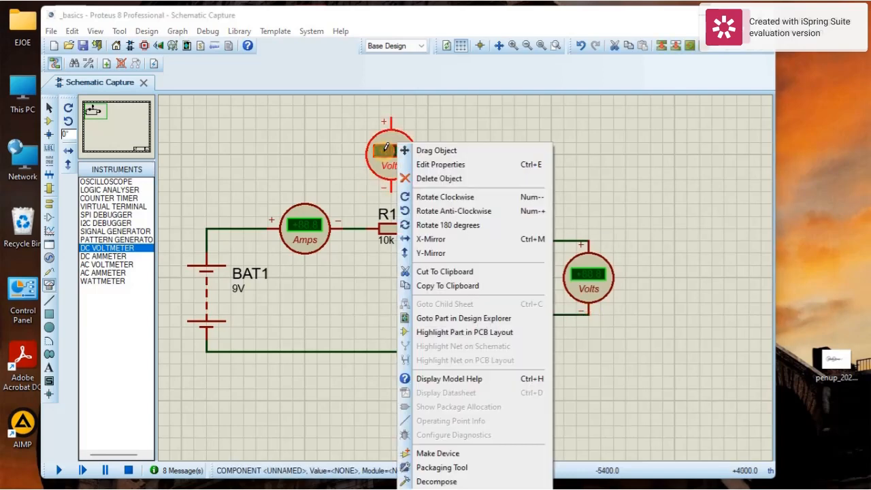
click(424, 212)
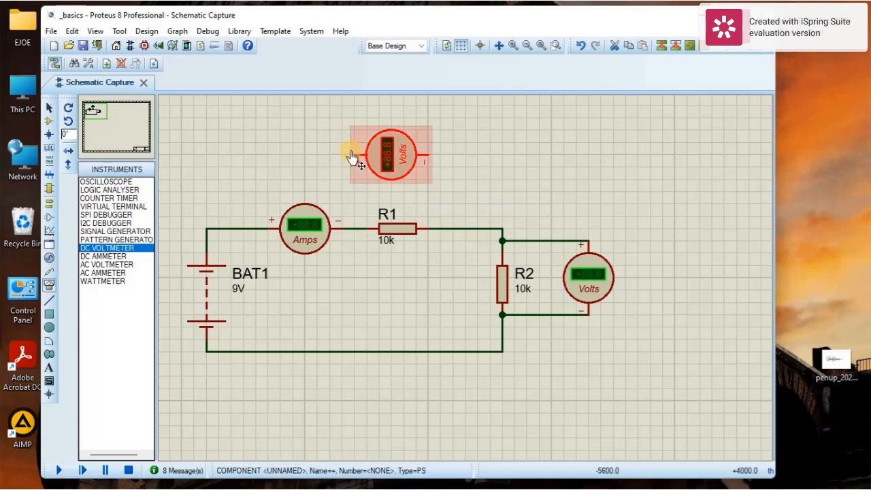
- Wire the voltmeter above R1 in parallel across R1, joining its positive terminal to the ammeter side and its negative to the R2 side
click(353, 225)
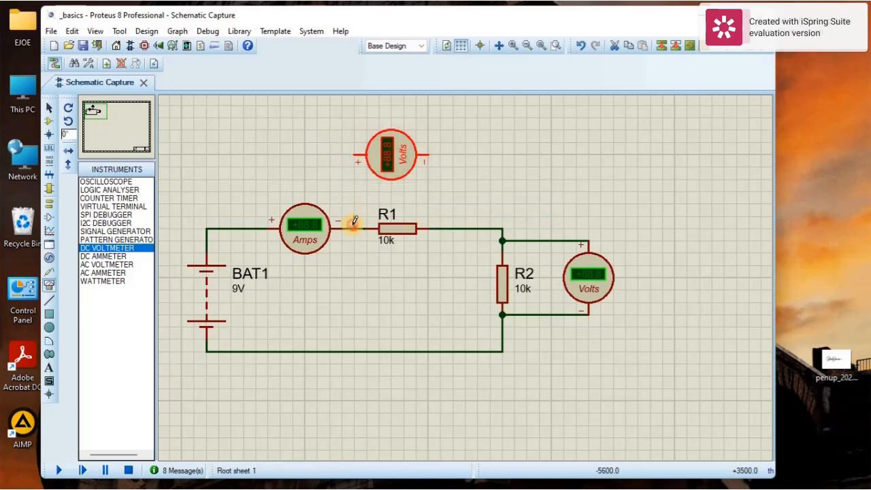
click(355, 160)
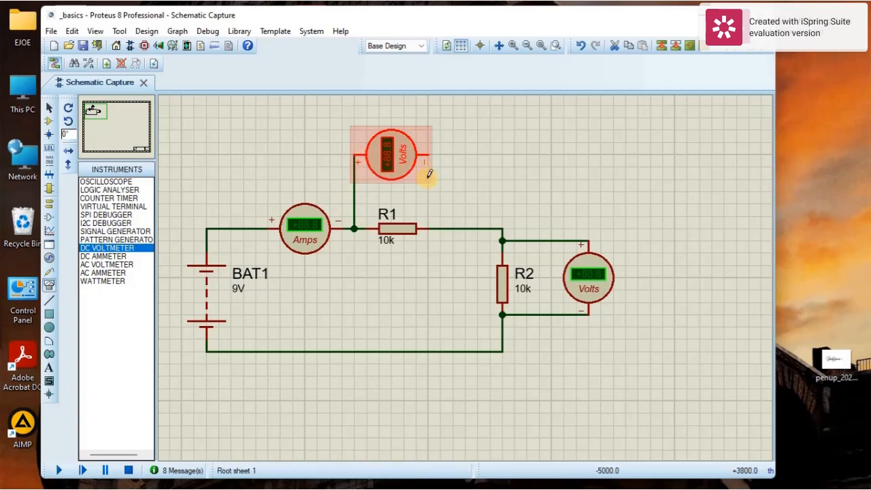
click(444, 227)
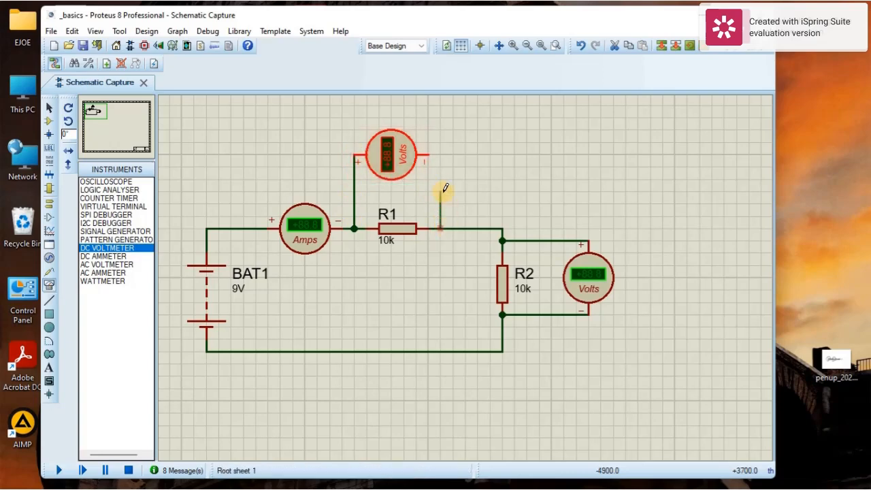
click(431, 156)
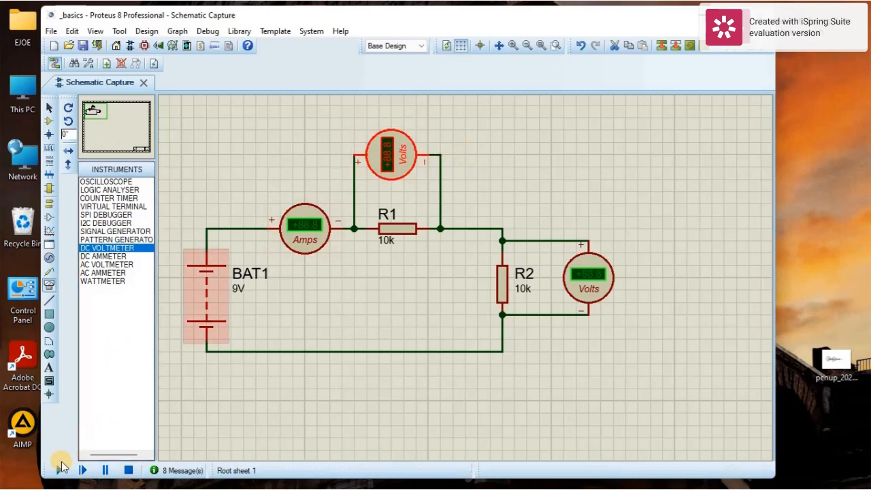
- Run the simulation to read the current and the voltages across R1 and R2, and stop it
click(60, 470)
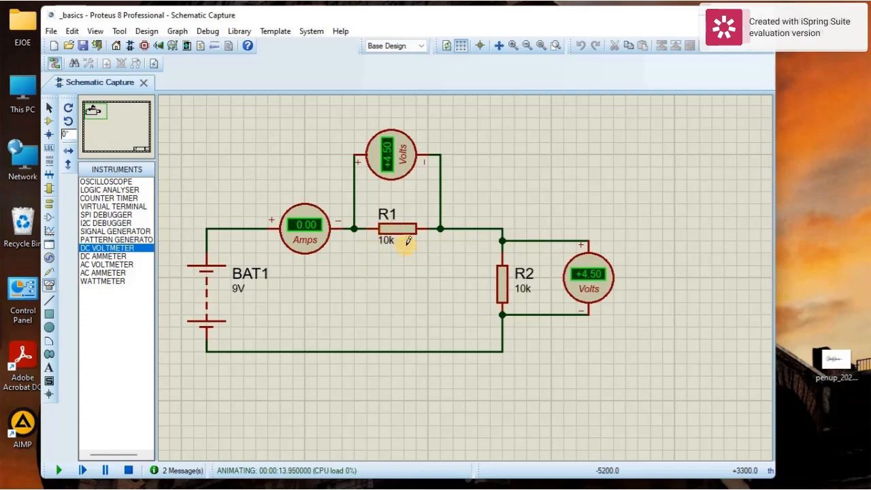
click(306, 230)
key(super)
key(super)
click(128, 470)
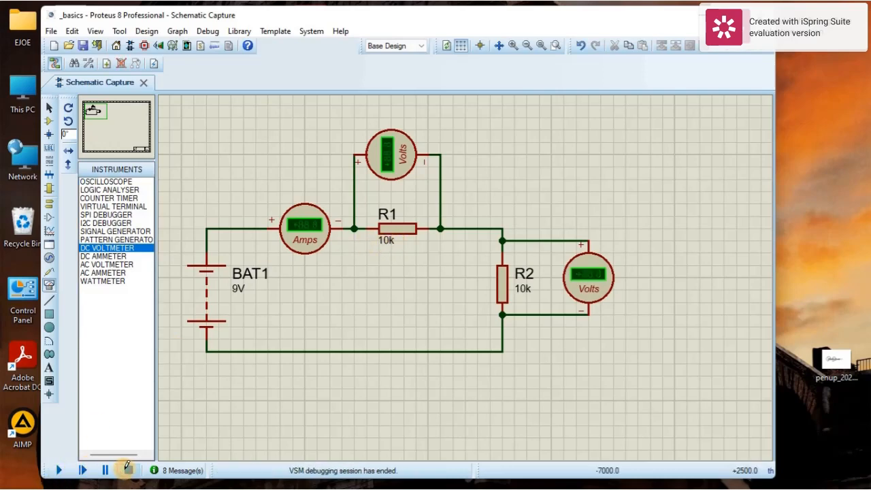
- Set R1's resistance to 300
double_click(392, 234)
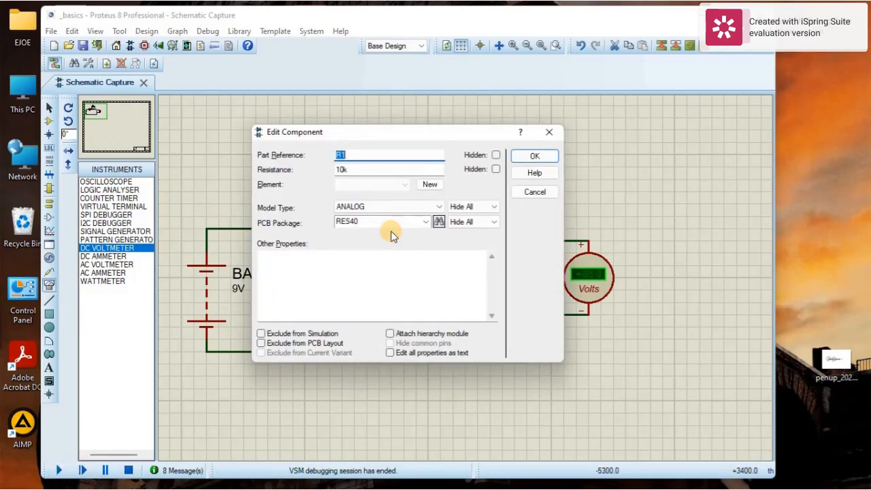
double_click(350, 170)
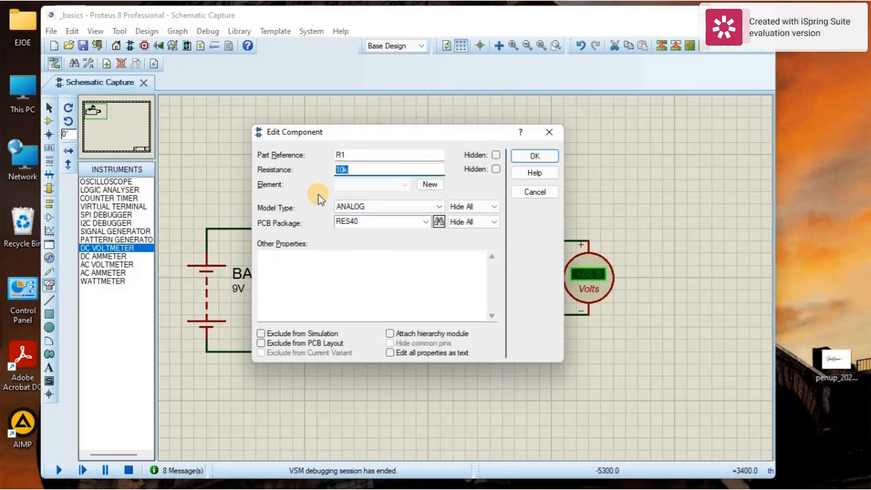
text(300)
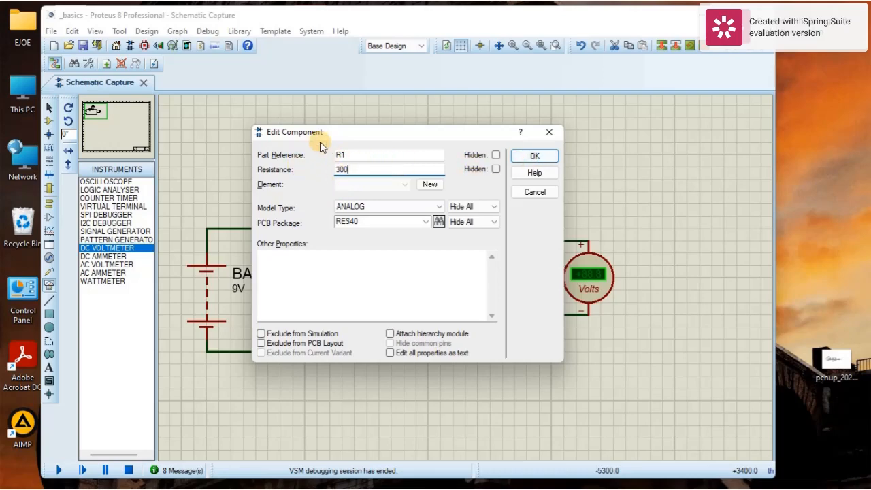
click(541, 155)
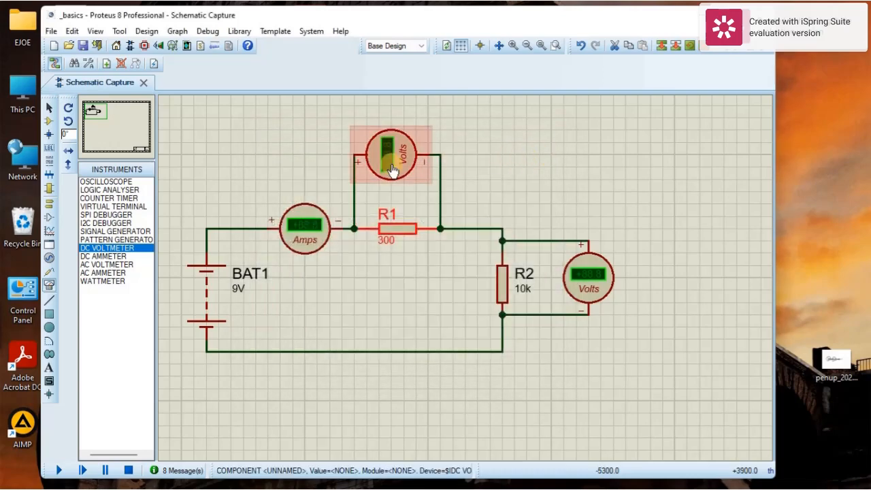
- Set R2's resistance to 300, and simulate the circuit to read the meters before stopping the run
double_click(503, 294)
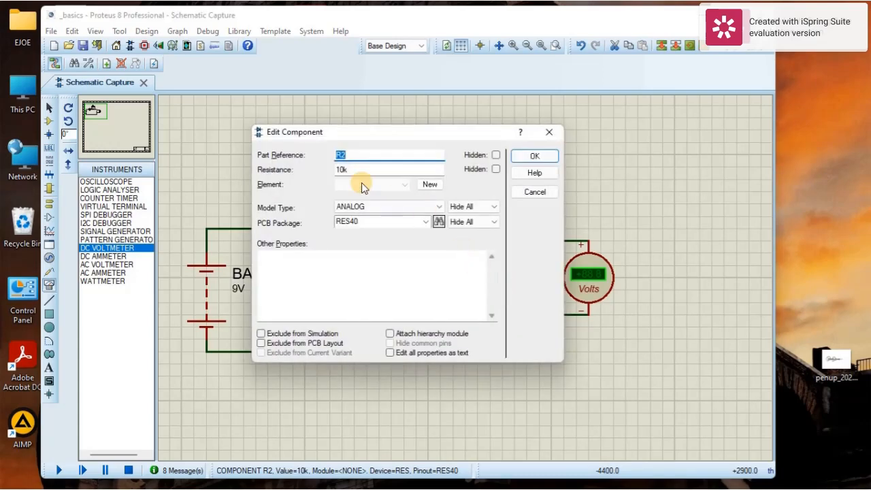
drag(350, 169, 331, 170)
text(300)
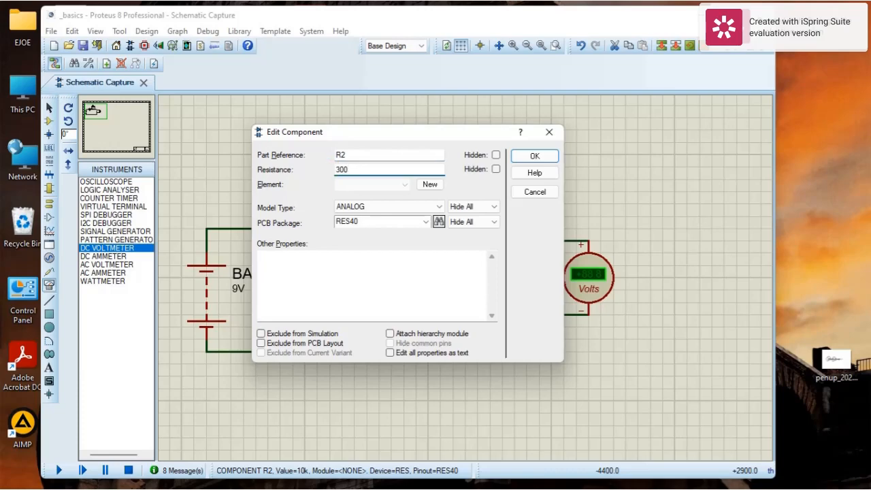
click(531, 156)
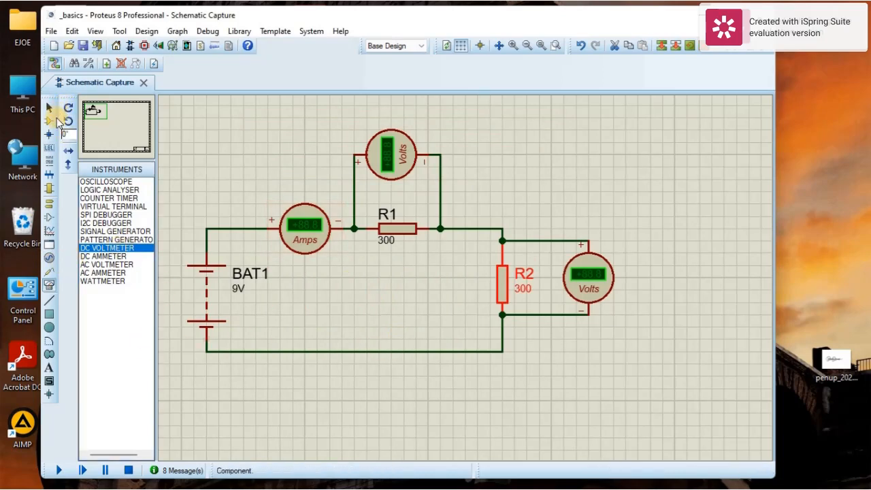
click(60, 470)
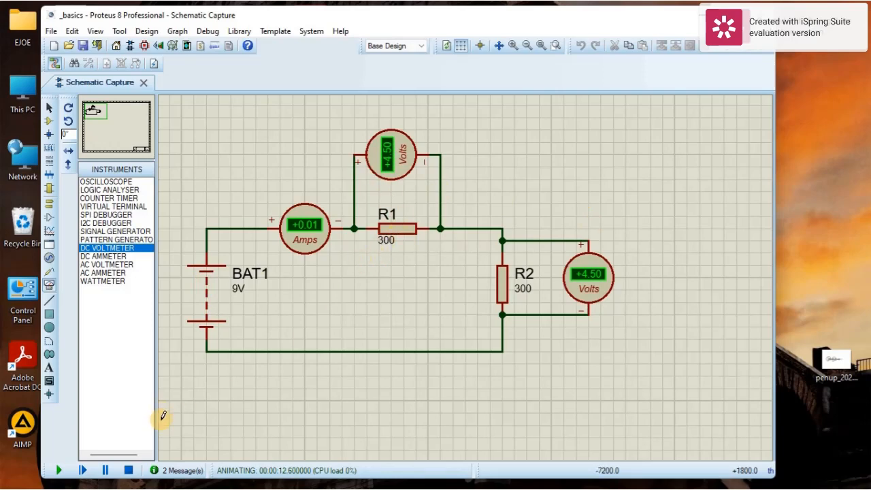
click(129, 470)
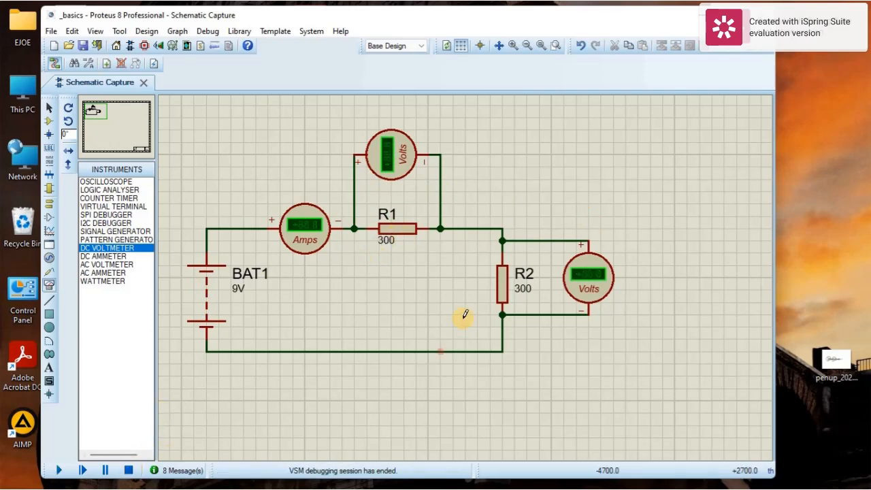
- Set R1's resistance to 200, and simulate the circuit to read the meters before stopping the run
double_click(386, 231)
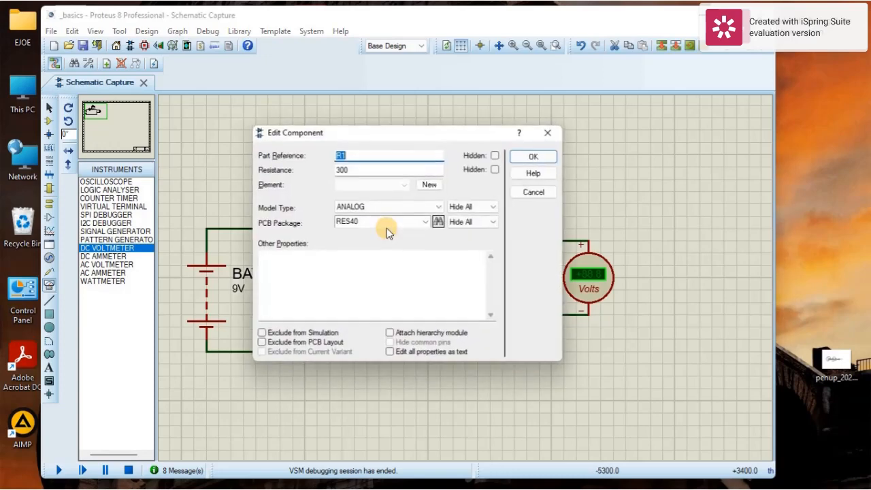
drag(353, 172, 318, 173)
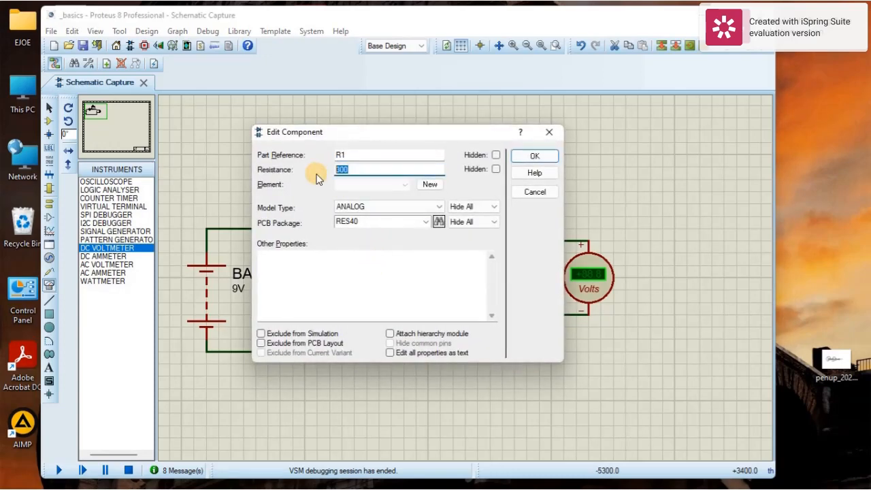
text(200)
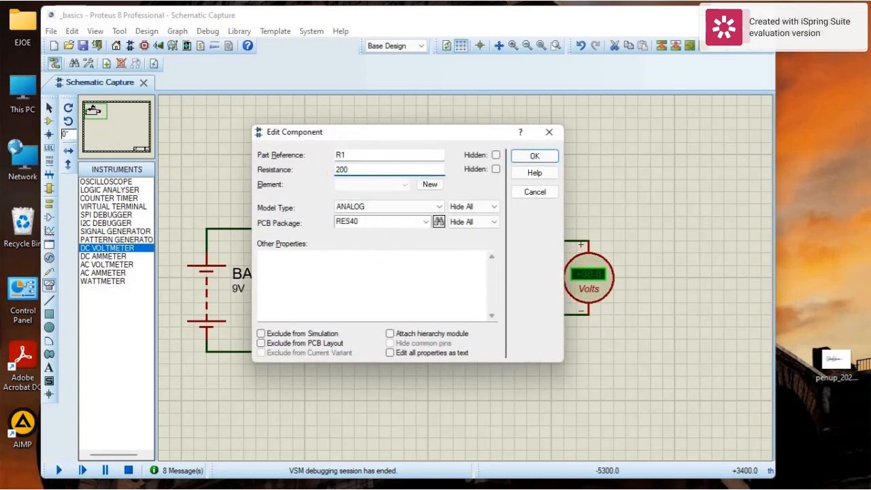
click(546, 156)
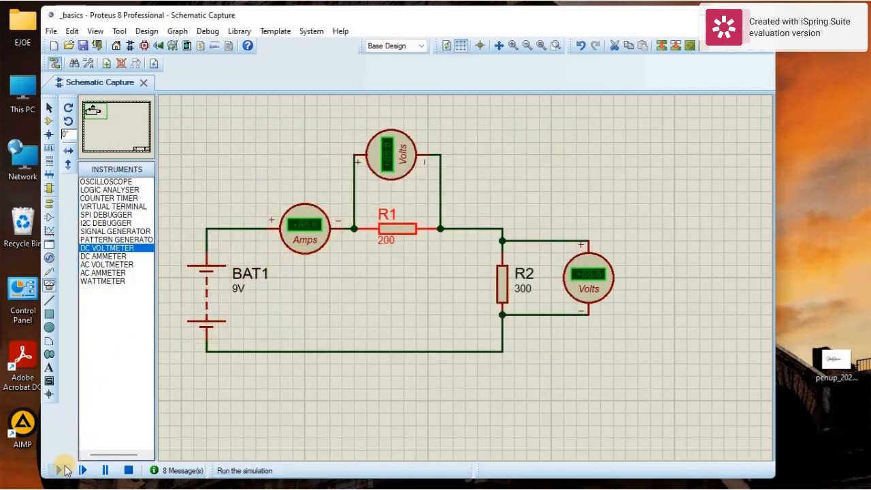
click(60, 471)
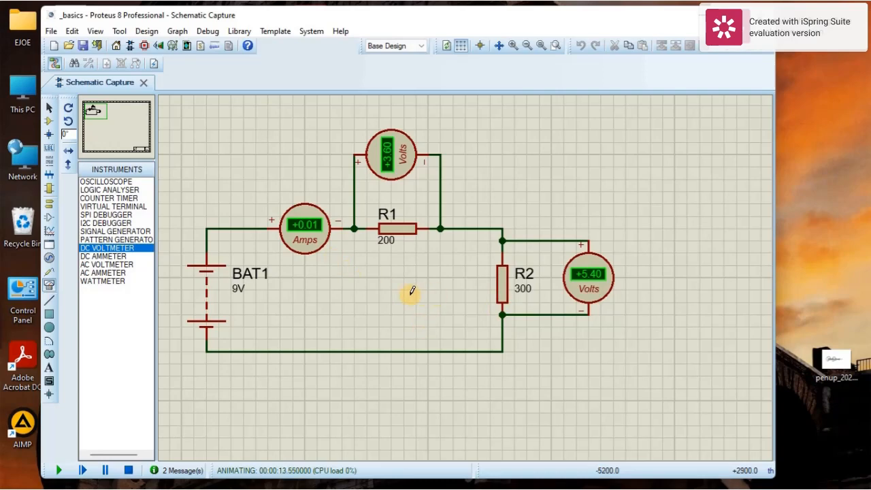
click(126, 471)
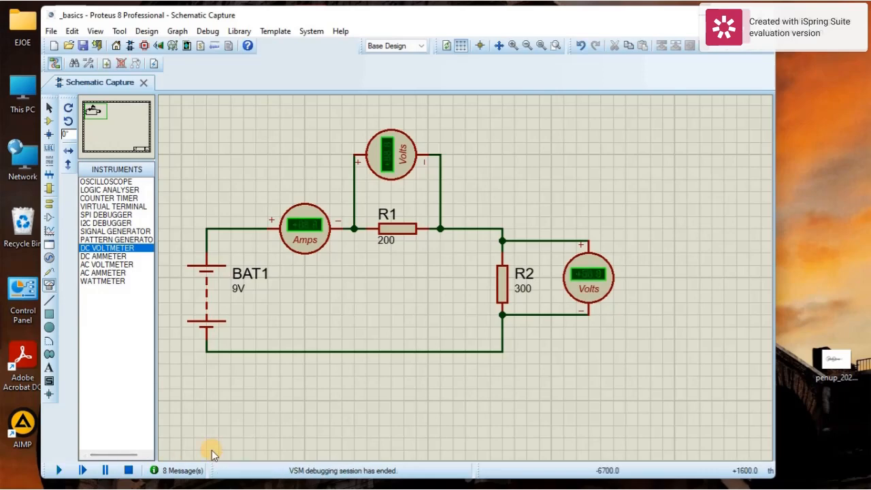
- Set R2's resistance to 100, and simulate the circuit to read the meters before stopping the run
double_click(502, 285)
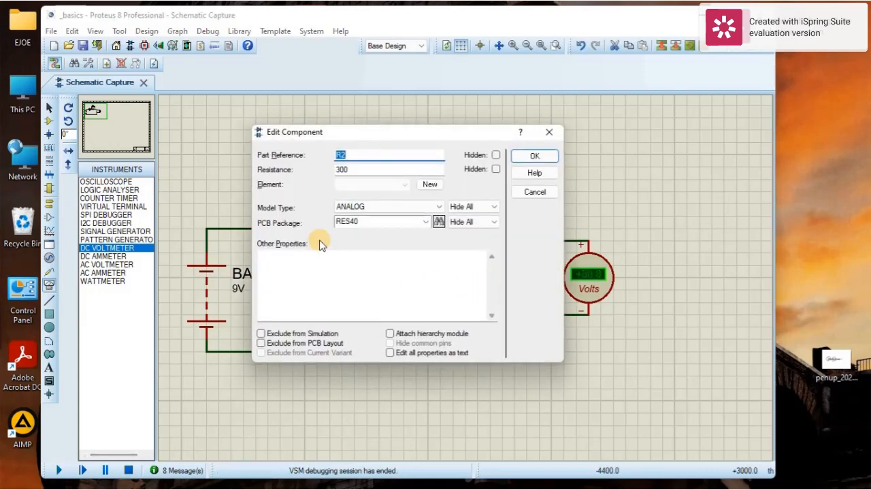
double_click(356, 169)
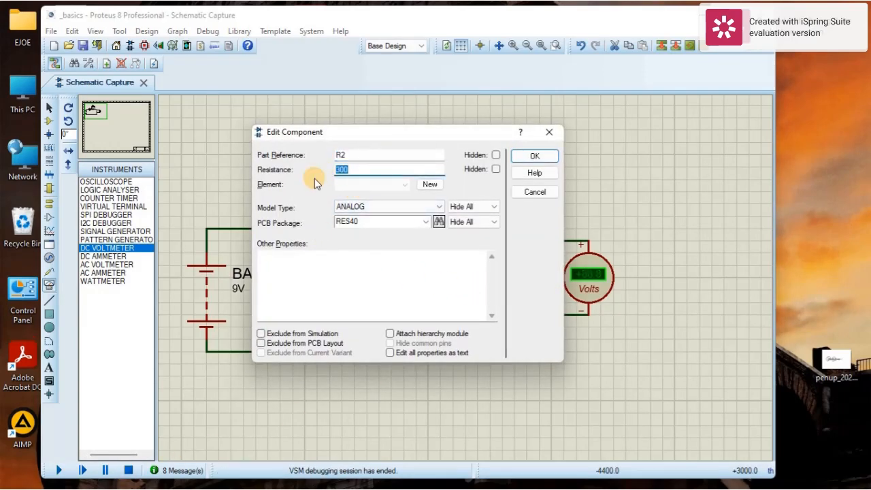
text(100)
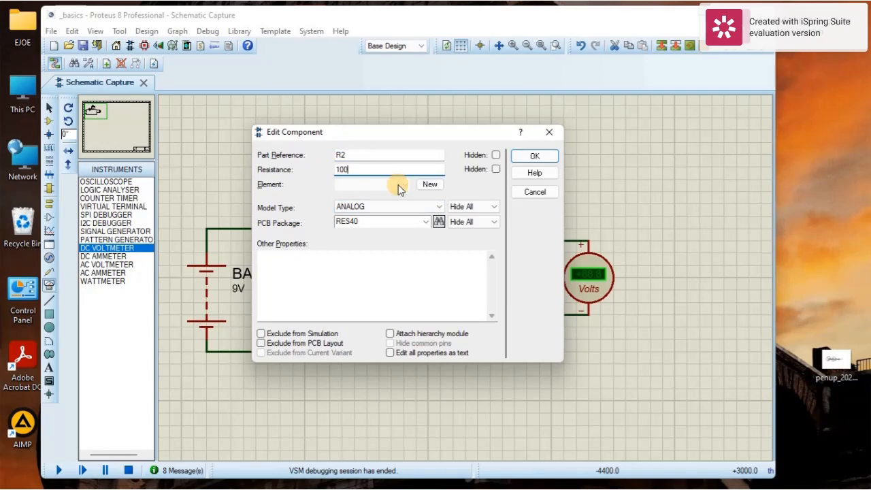
click(534, 156)
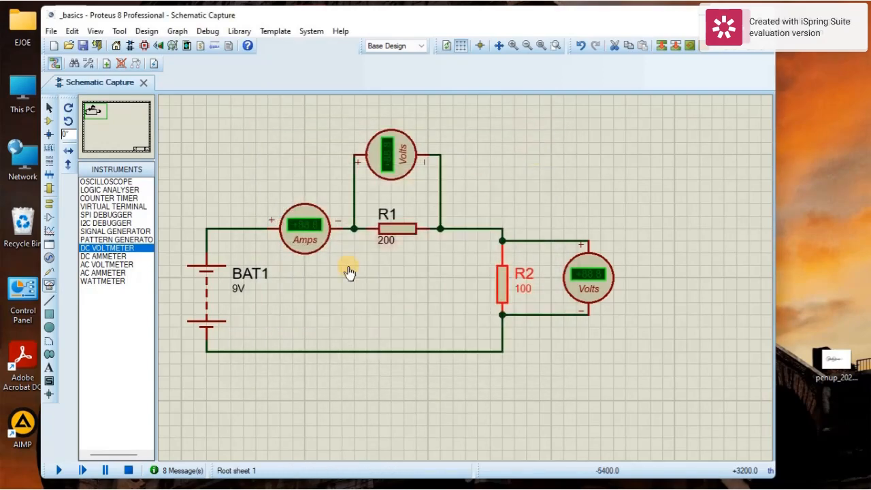
click(60, 471)
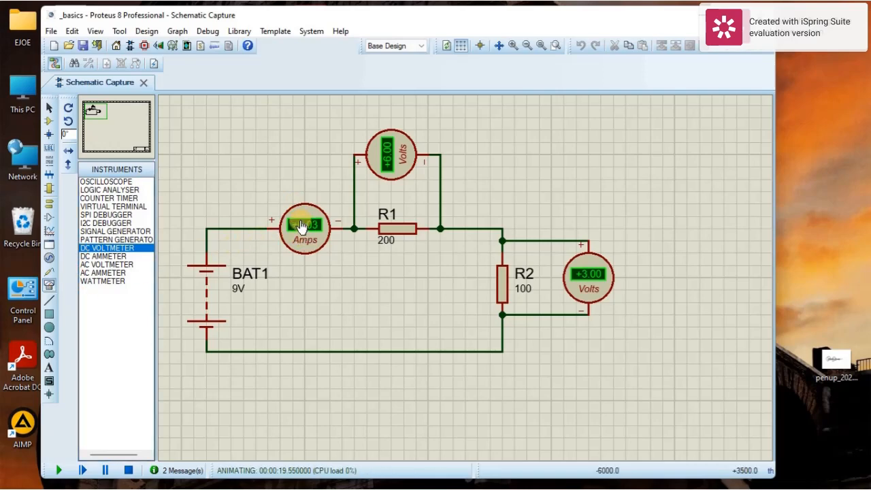
click(128, 469)
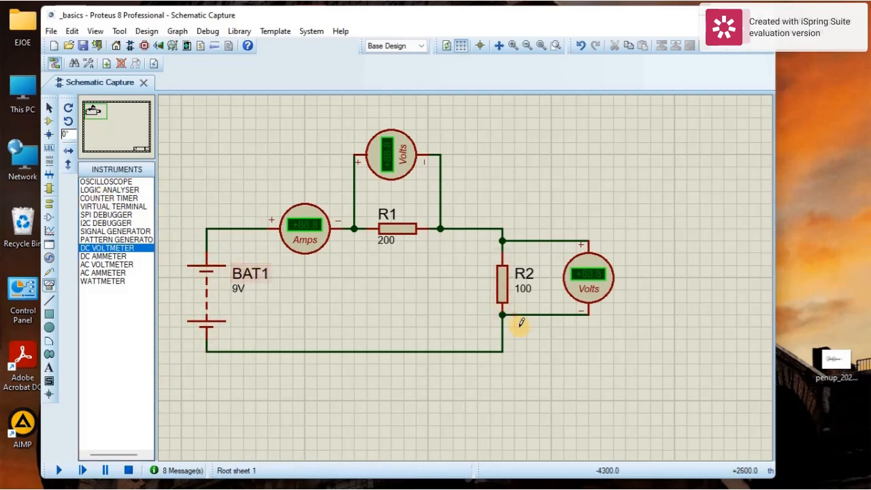
- Delete the return wire between BAT1's negative terminal and R2's lower end
click(49, 107)
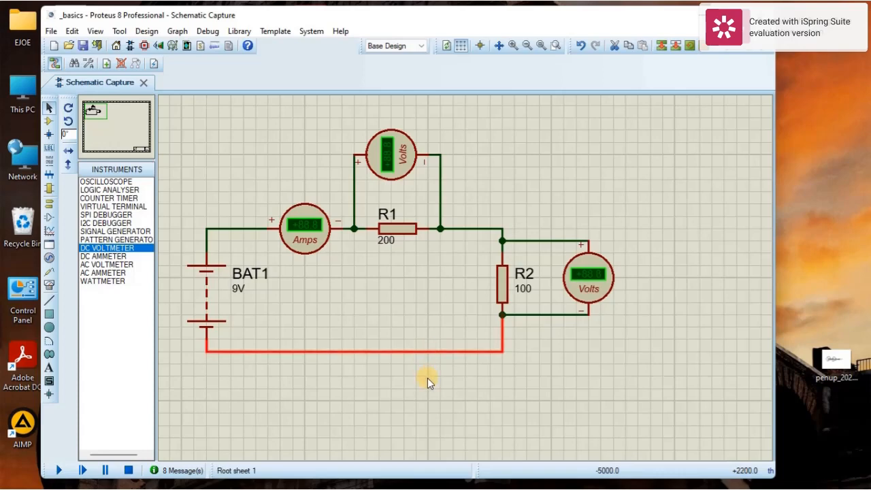
key(Delete)
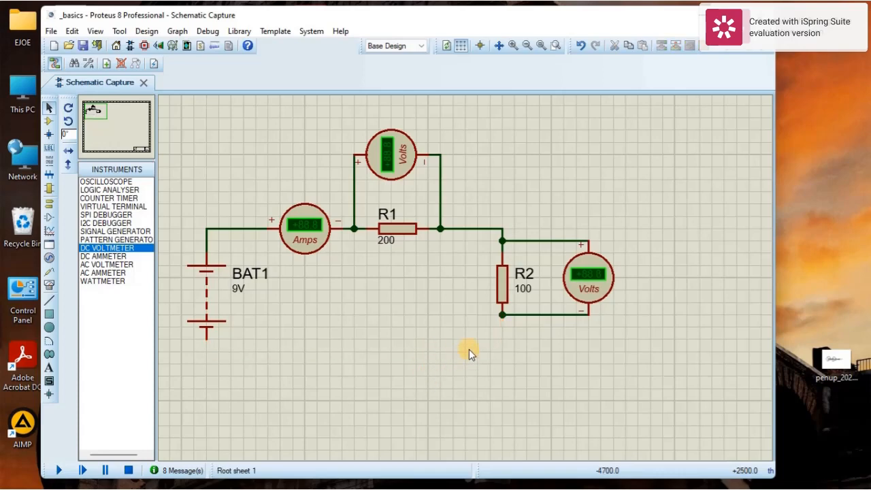
- Place a third RES resistor, rotate it clockwise to stand vertically, and position it just left of R2 and level with it
click(51, 125)
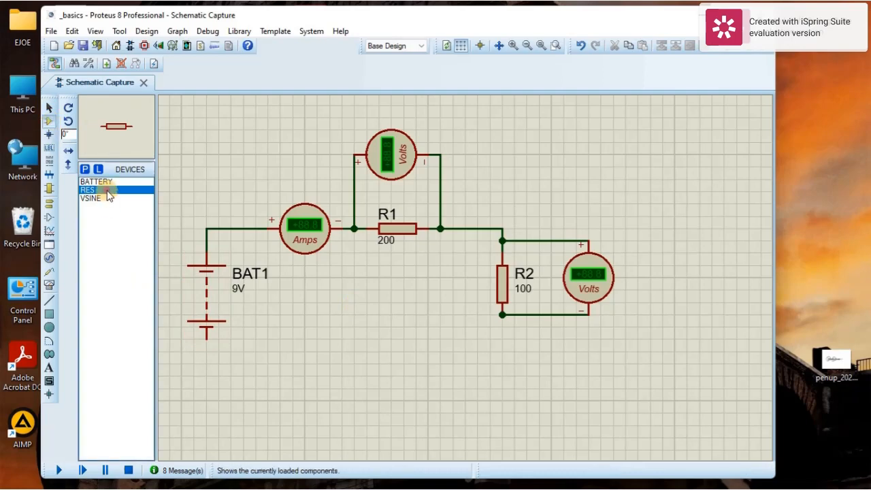
click(445, 274)
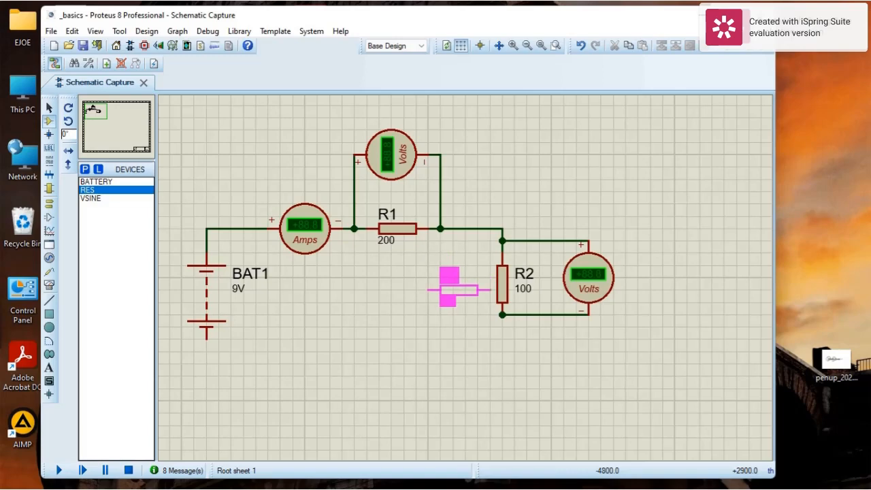
click(420, 306)
right_click(418, 306)
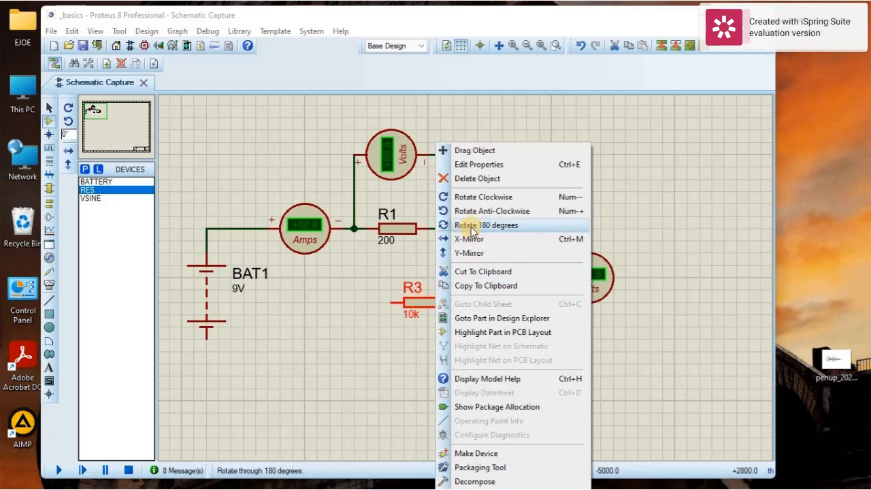
click(480, 197)
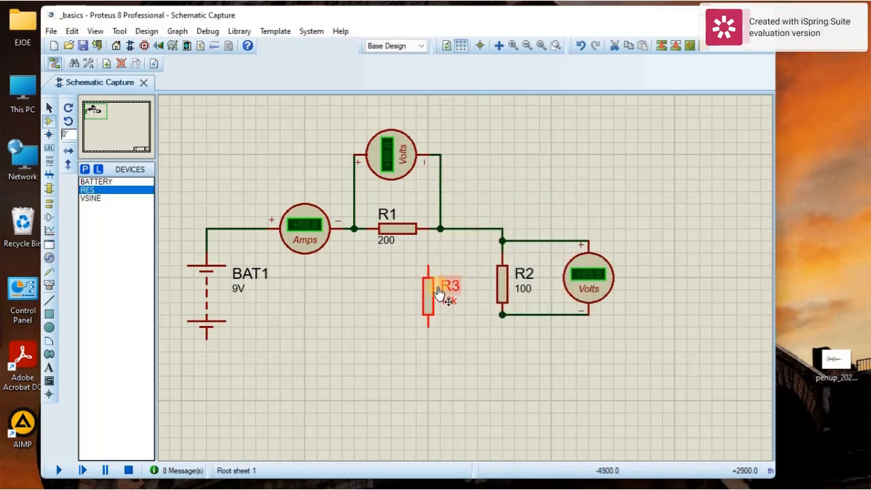
drag(431, 305, 455, 293)
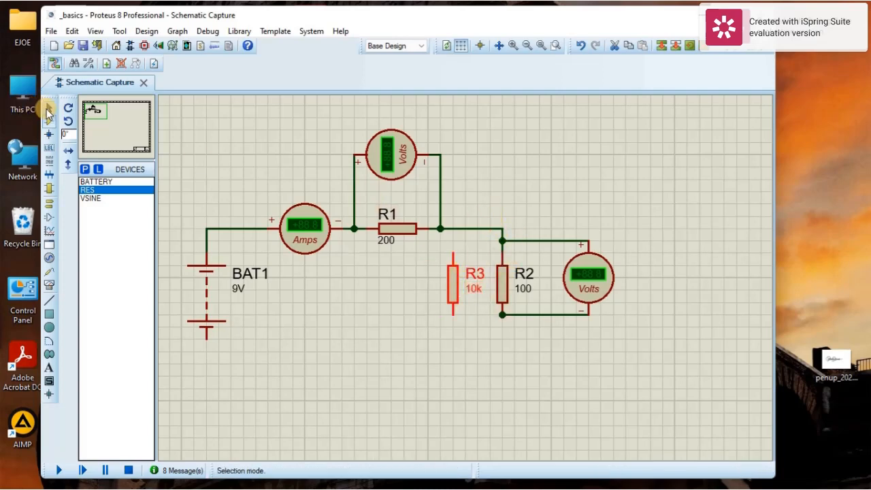
click(49, 110)
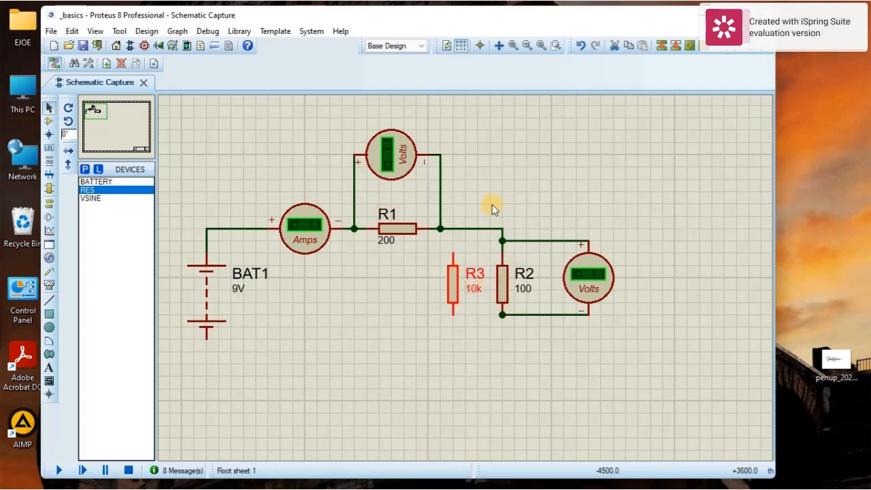
- Move R2 together with its voltmeter farther right, and shift R3 right to sit between R1 and R2
drag(492, 204, 633, 344)
drag(547, 282, 656, 281)
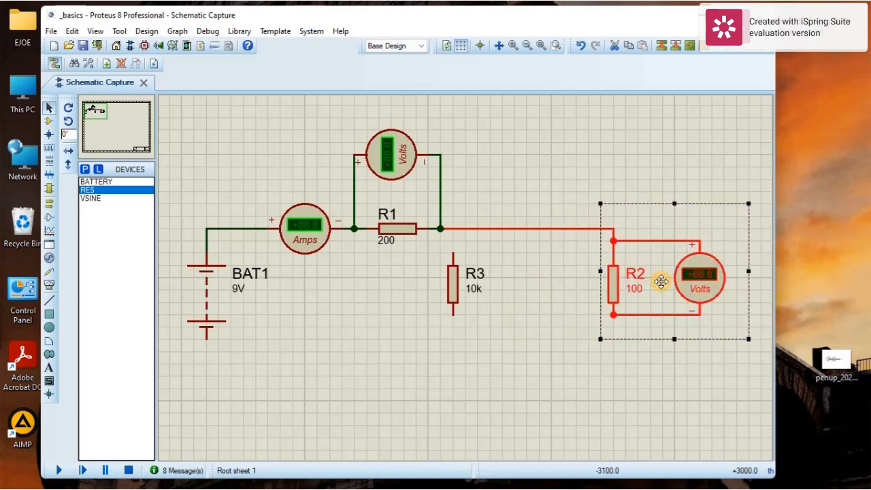
click(452, 286)
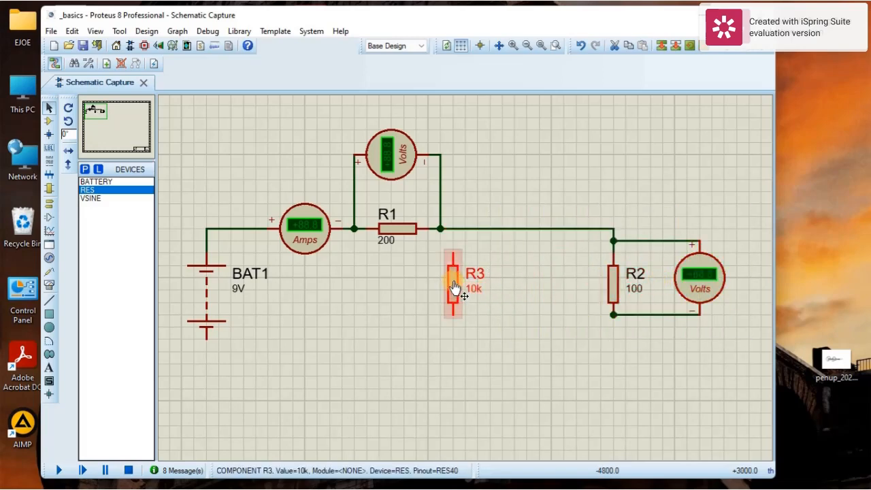
drag(455, 293, 516, 293)
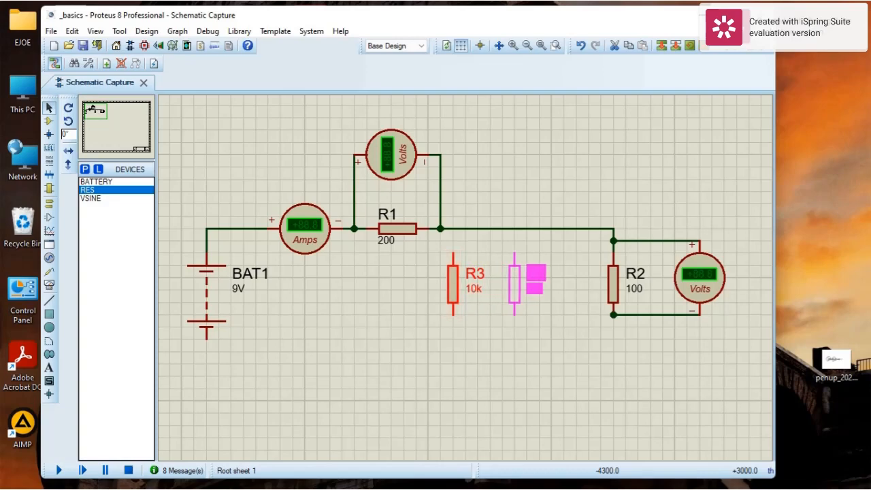
drag(516, 293, 514, 293)
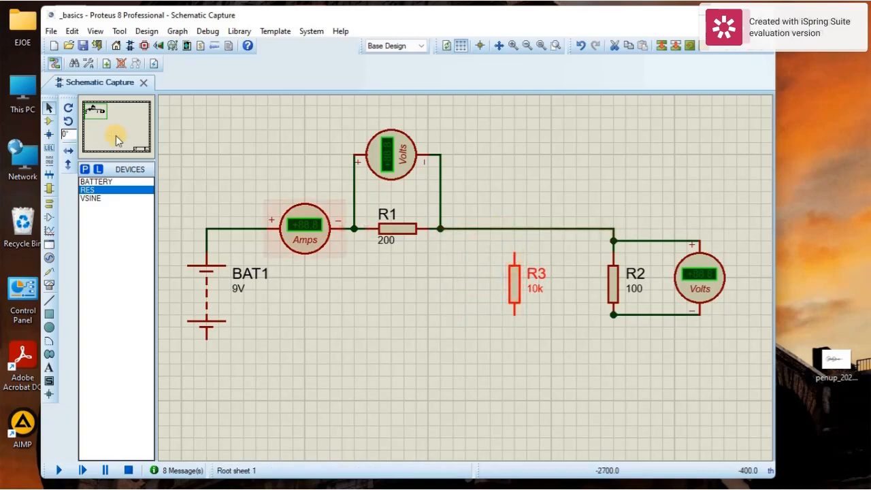
- Wire R3's upper end to the wire running from R1 to R2
click(51, 110)
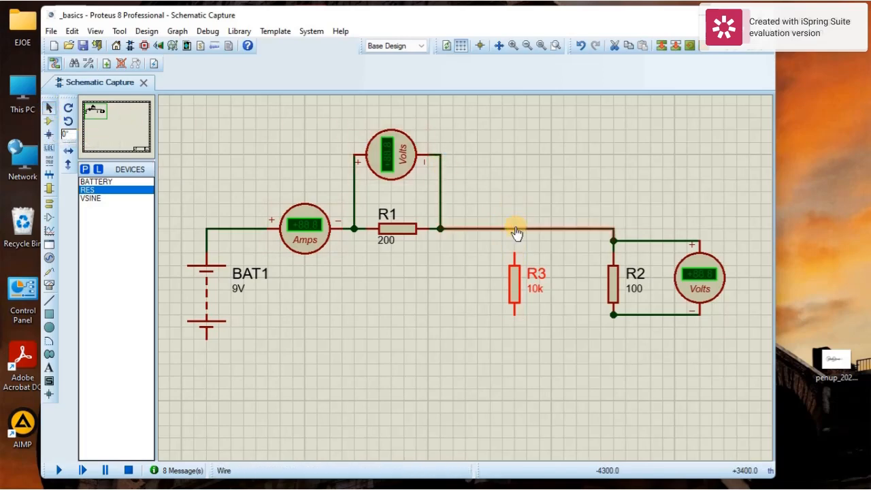
click(49, 122)
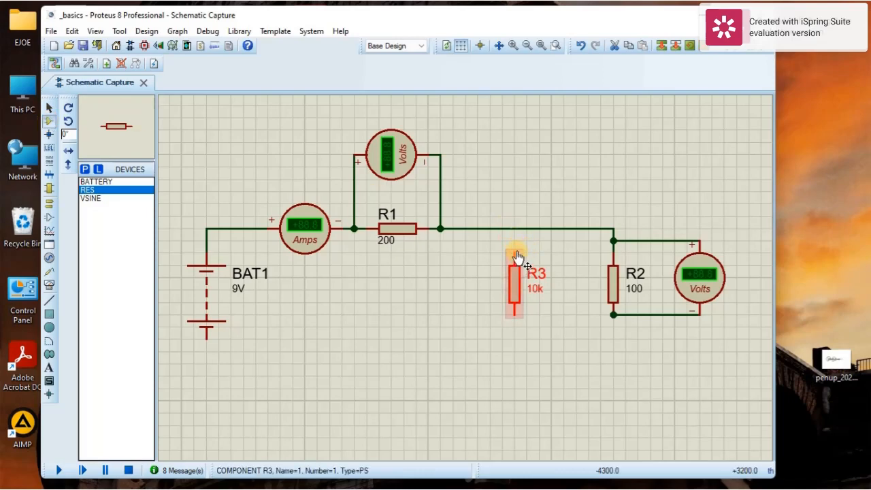
click(516, 229)
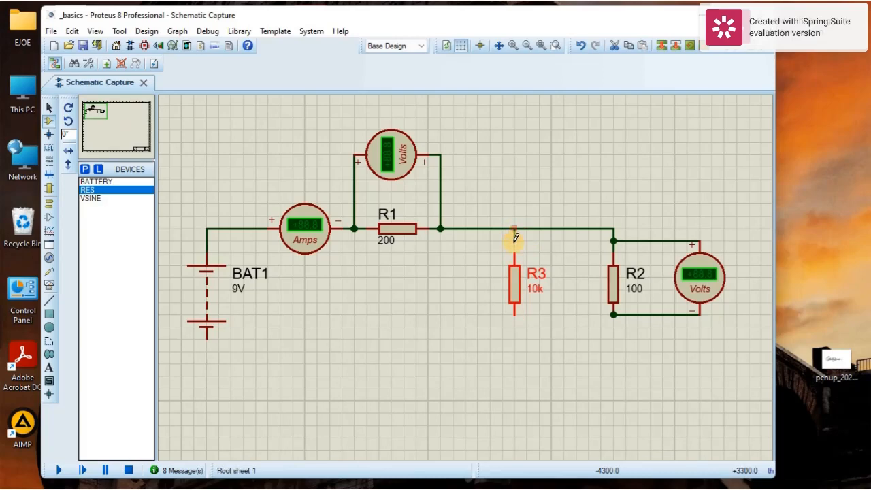
click(515, 249)
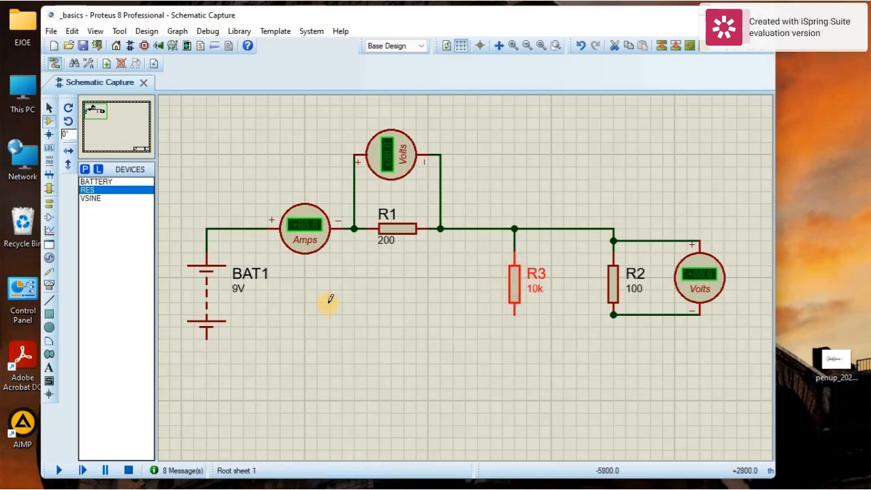
- Place a DC ammeter directly below R3 and rotate it clockwise so its positive terminal faces R3's lower end
click(49, 285)
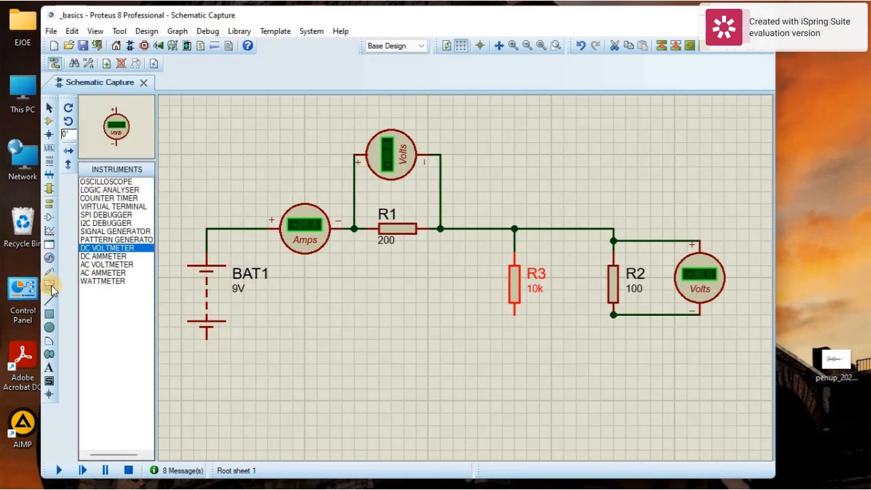
click(99, 265)
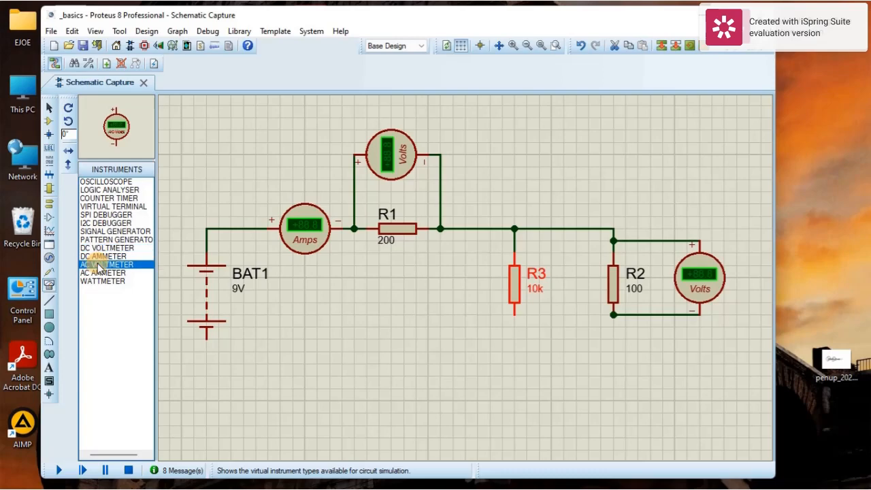
click(102, 256)
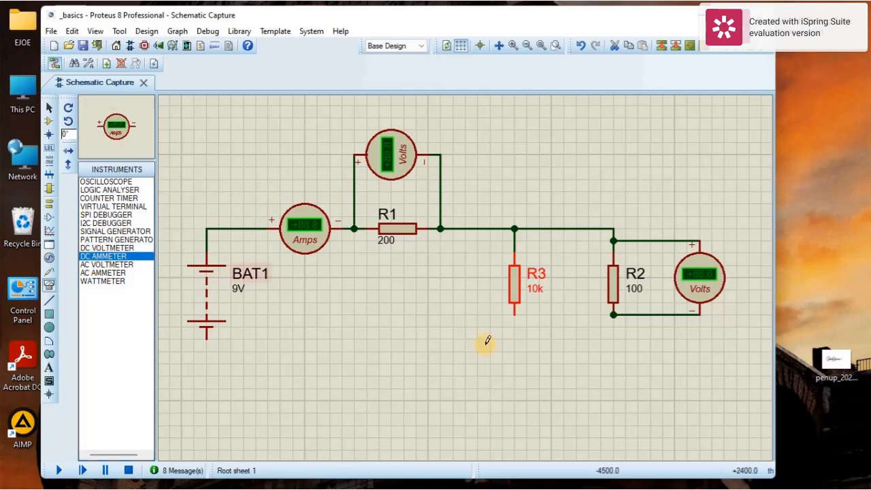
click(516, 353)
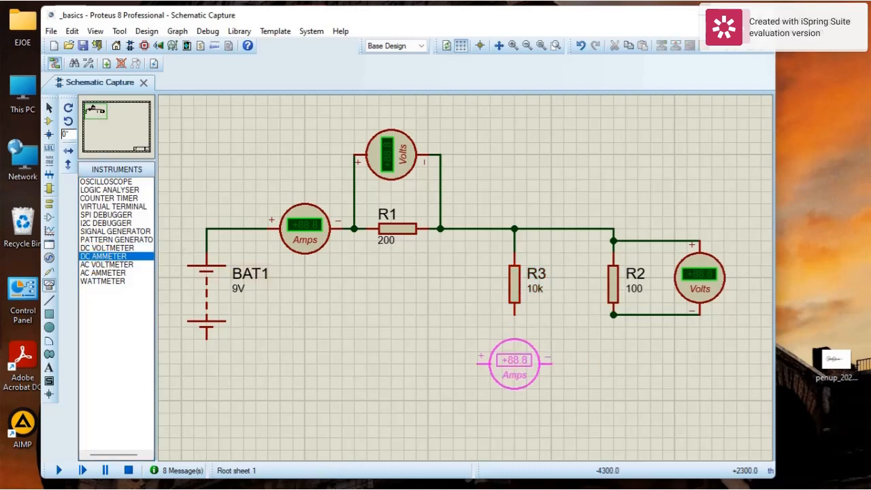
click(515, 363)
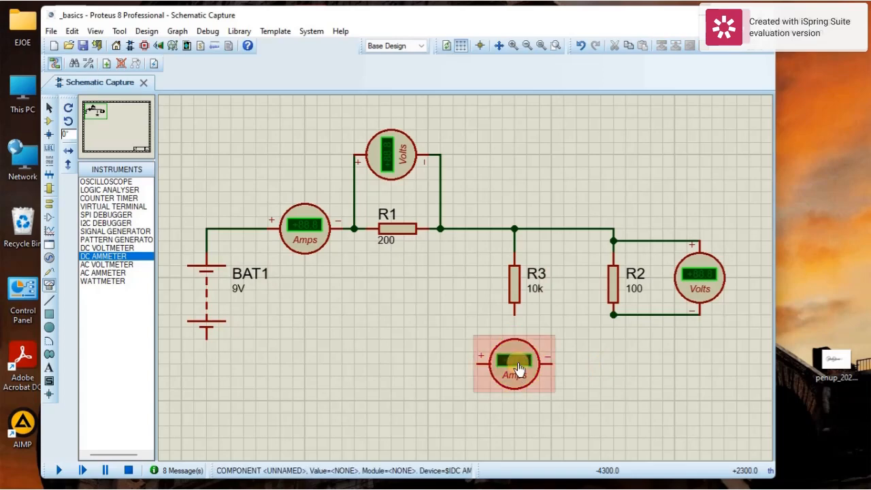
right_click(523, 366)
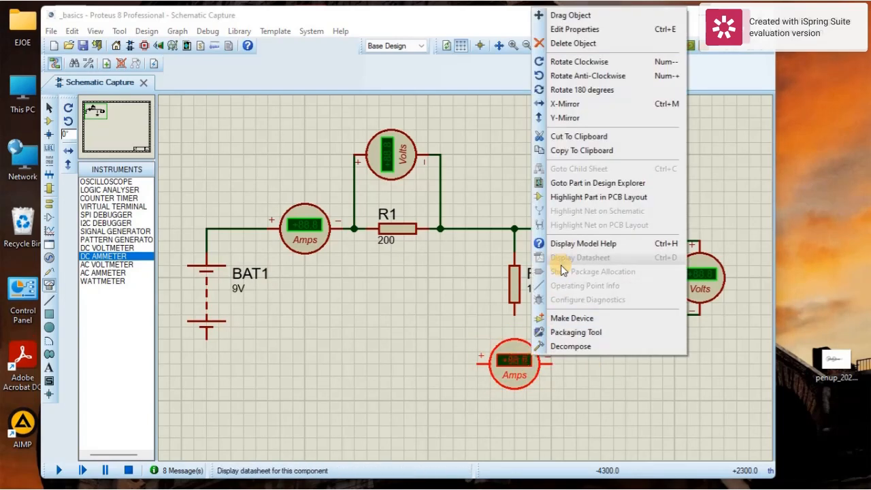
click(556, 62)
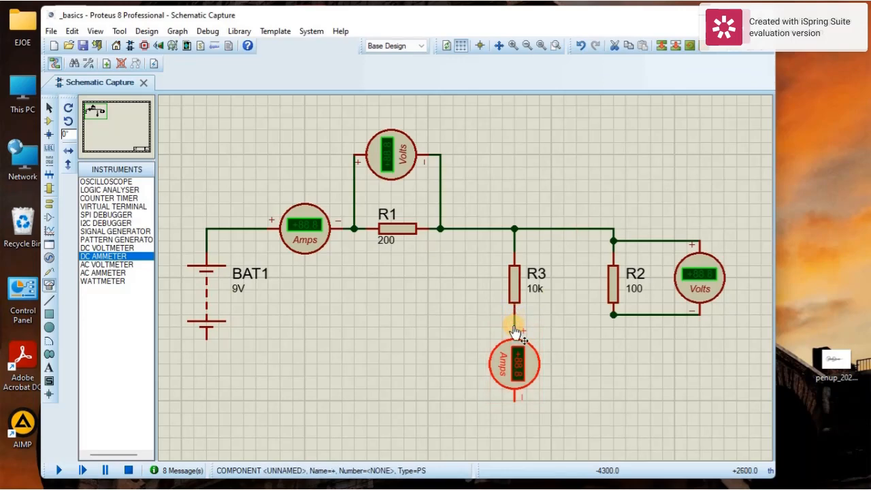
- Place another DC ammeter directly below R2 and rotate it clockwise so its positive terminal faces R2's lower end
click(614, 368)
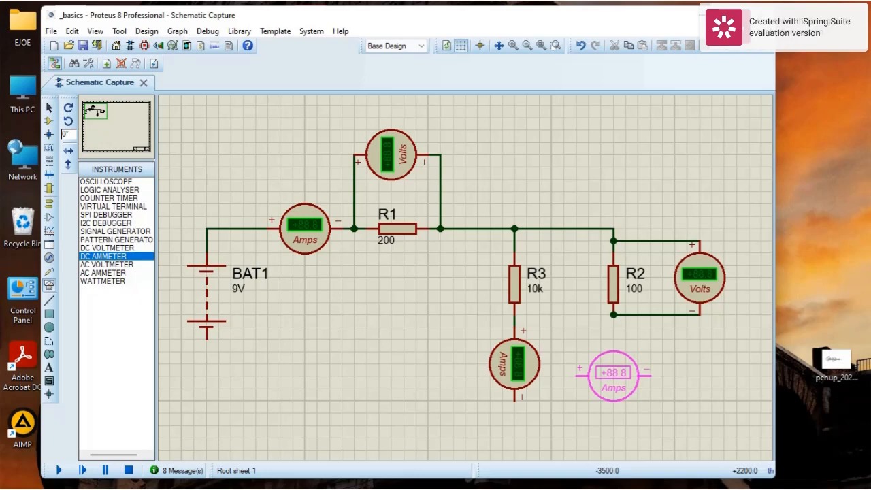
click(614, 373)
right_click(627, 368)
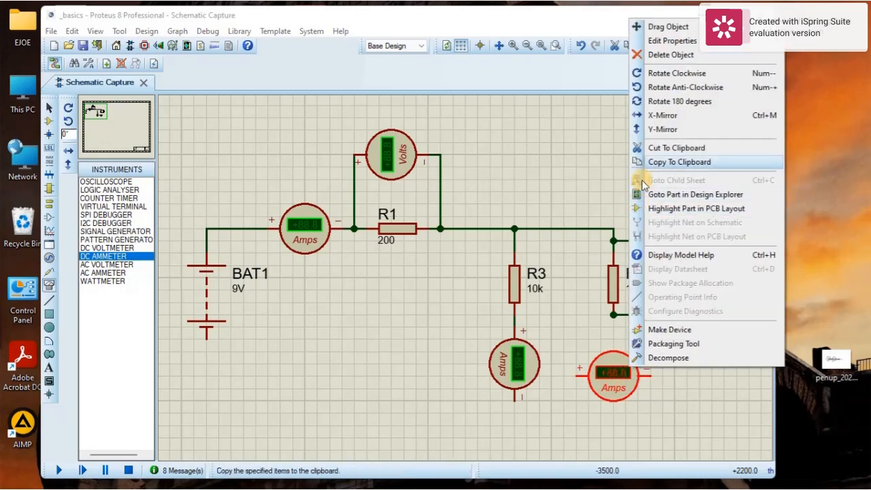
click(664, 73)
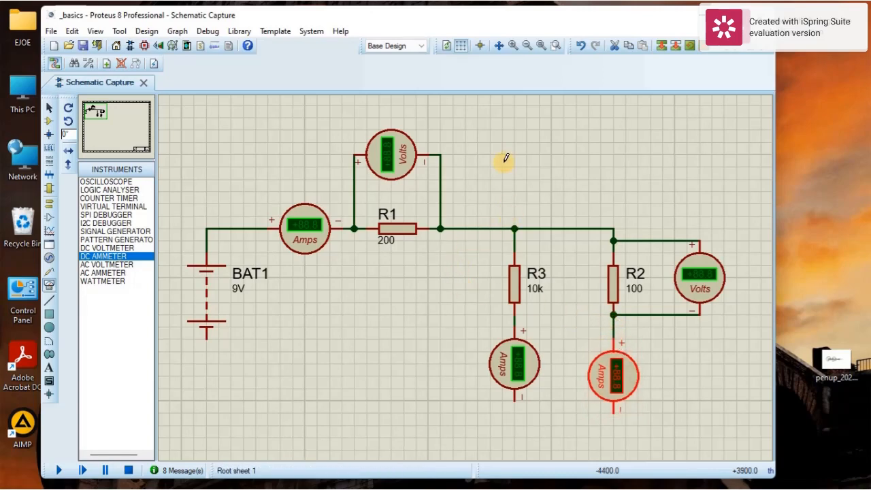
- Wire the negative terminals of the two lower ammeters together and connect that wire to BAT1's negative terminal
scroll(506, 158, down, 1)
scroll(473, 362, up, 1)
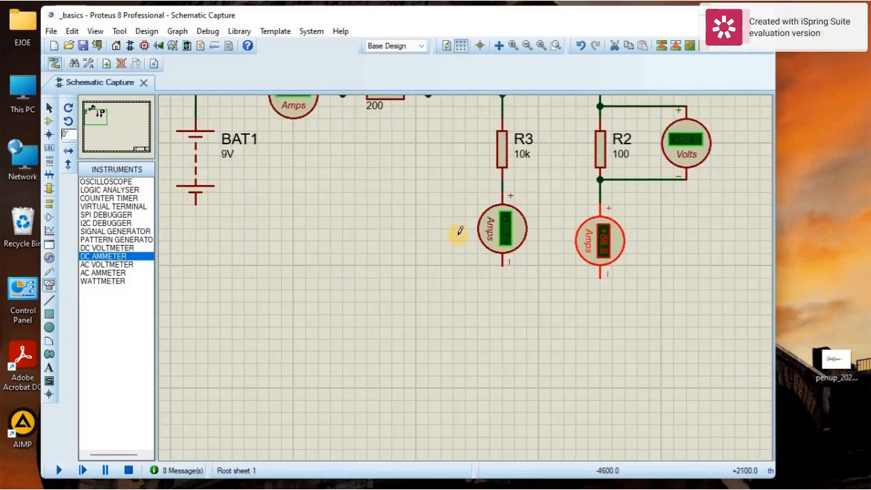
scroll(461, 232, down, 1)
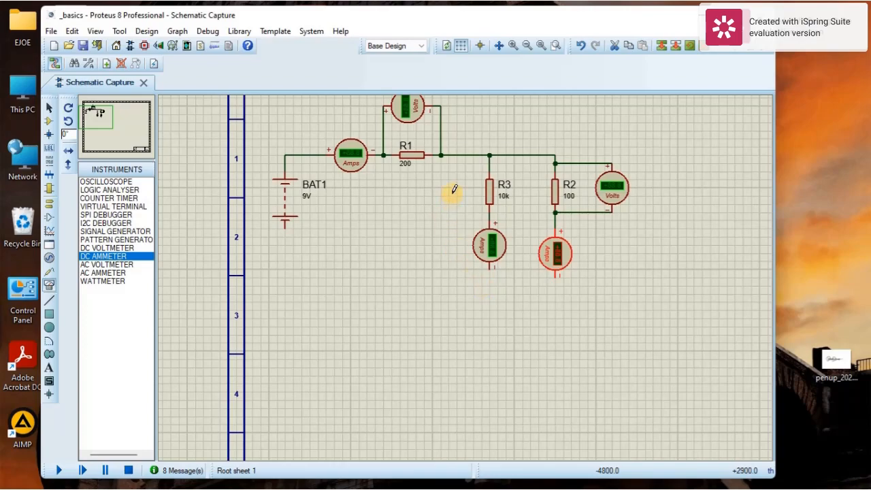
scroll(454, 190, up, 1)
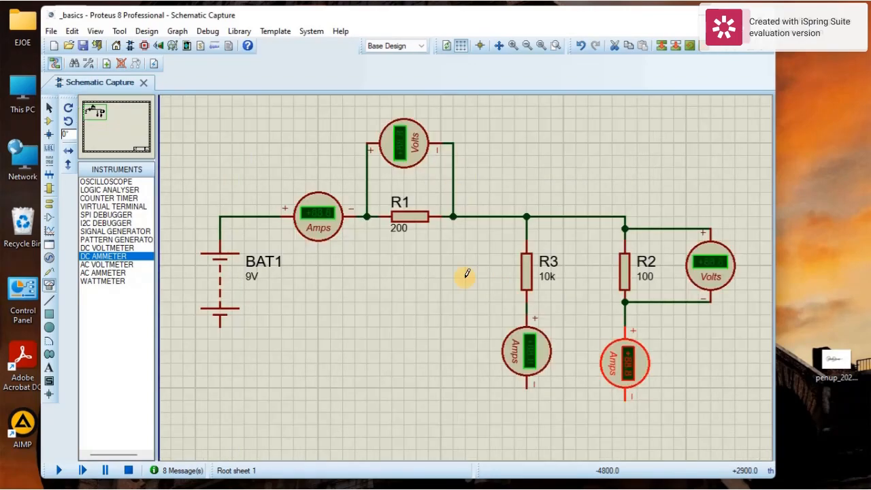
scroll(467, 273, down, 1)
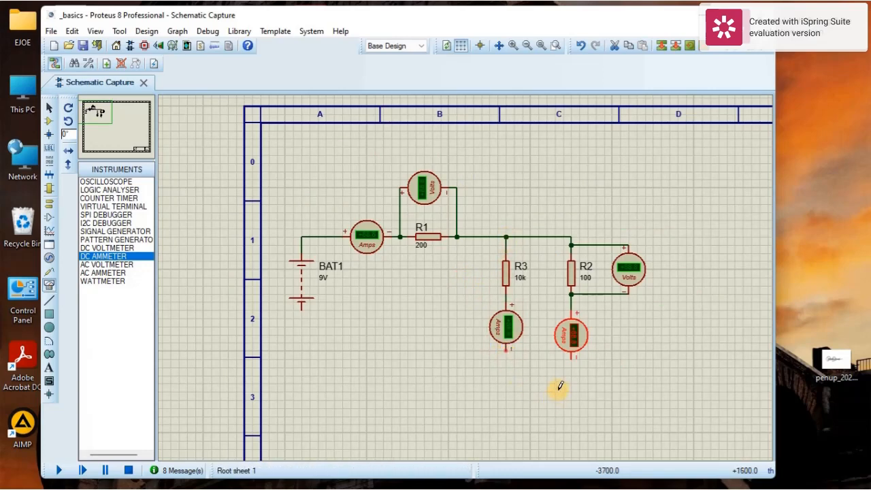
click(507, 349)
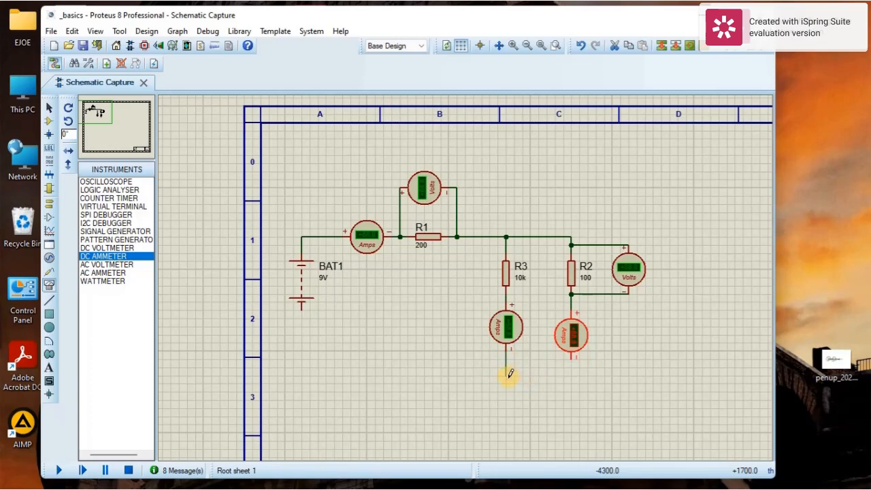
click(573, 365)
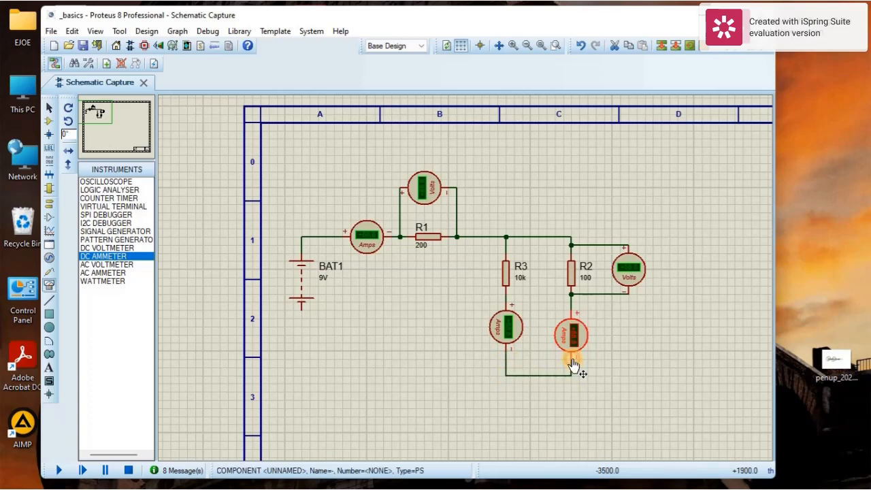
click(507, 373)
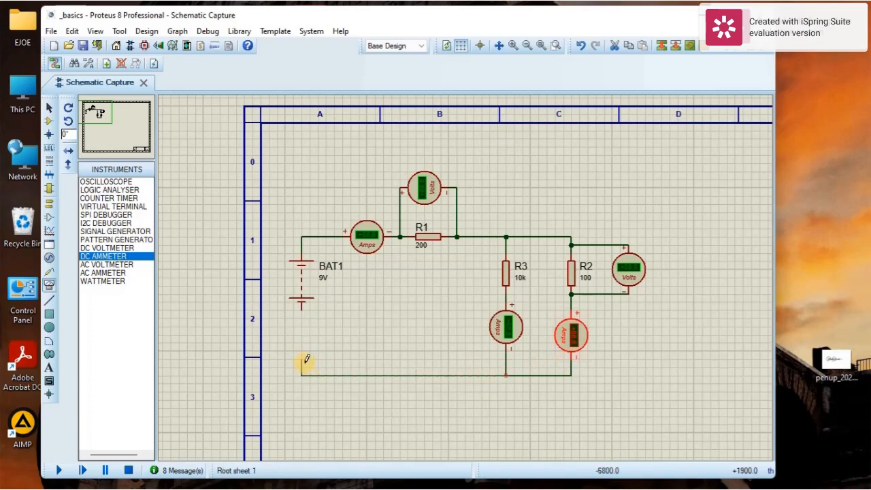
click(302, 310)
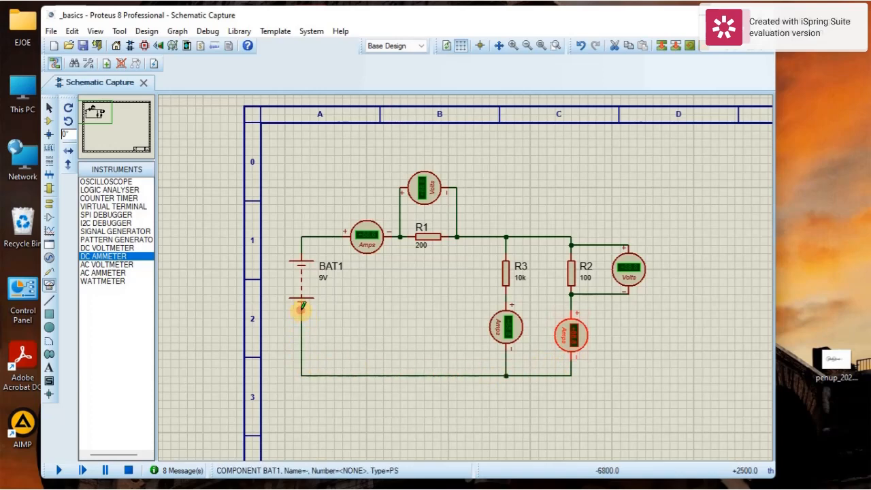
- Place a DC voltmeter left of R3's ammeter and wire it from the R1–R3 wire to the wire below that ammeter
click(112, 249)
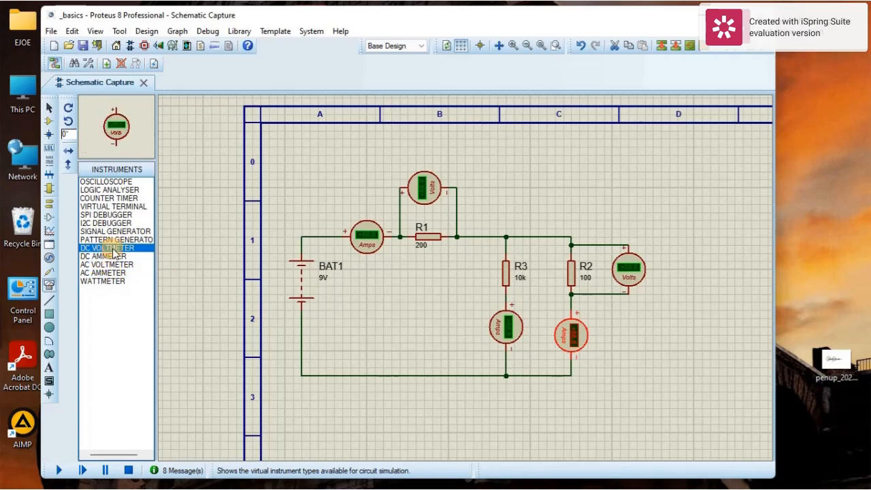
click(463, 300)
click(457, 318)
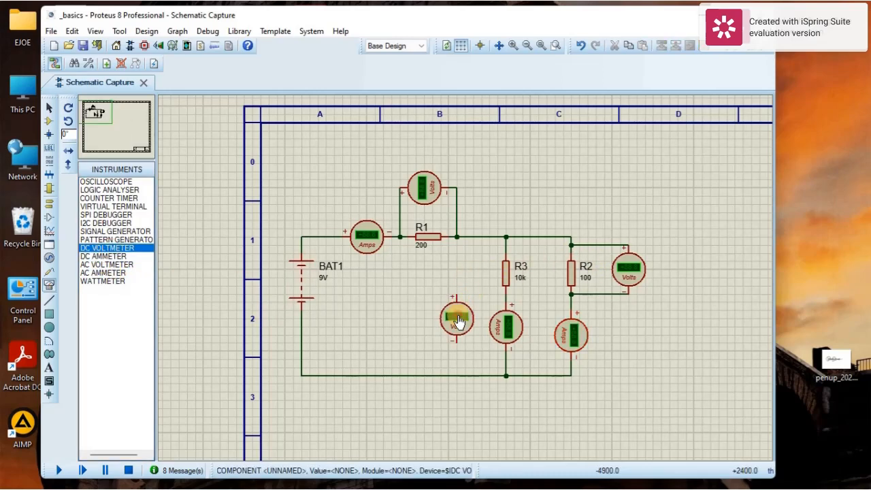
click(457, 295)
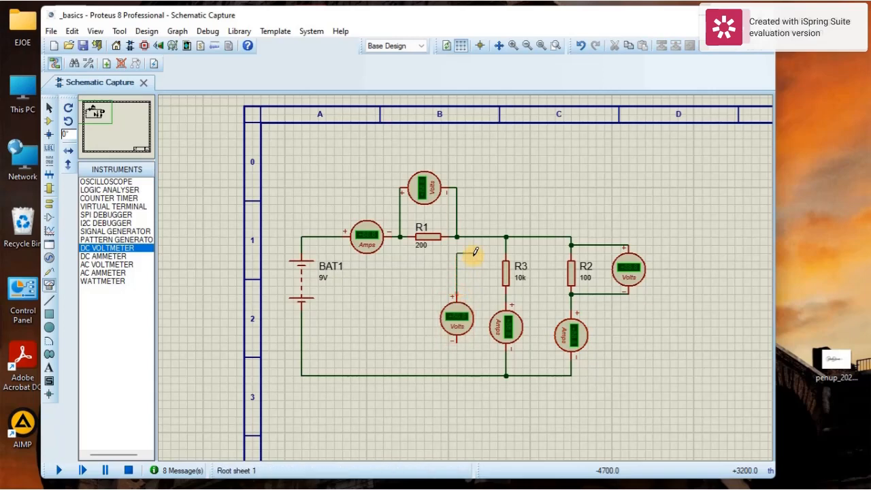
click(463, 238)
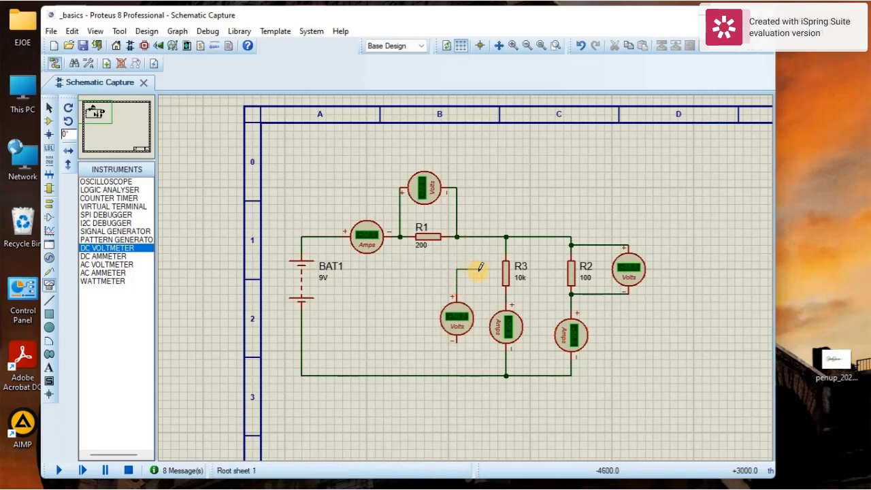
click(480, 237)
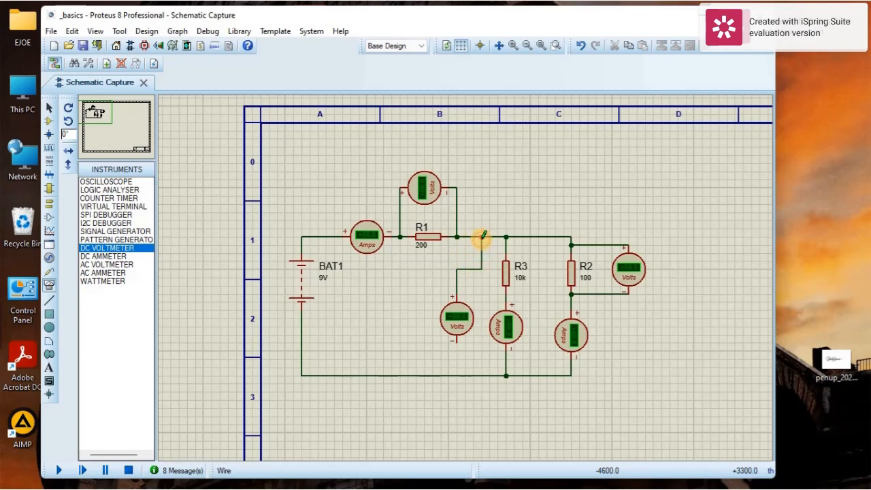
click(458, 346)
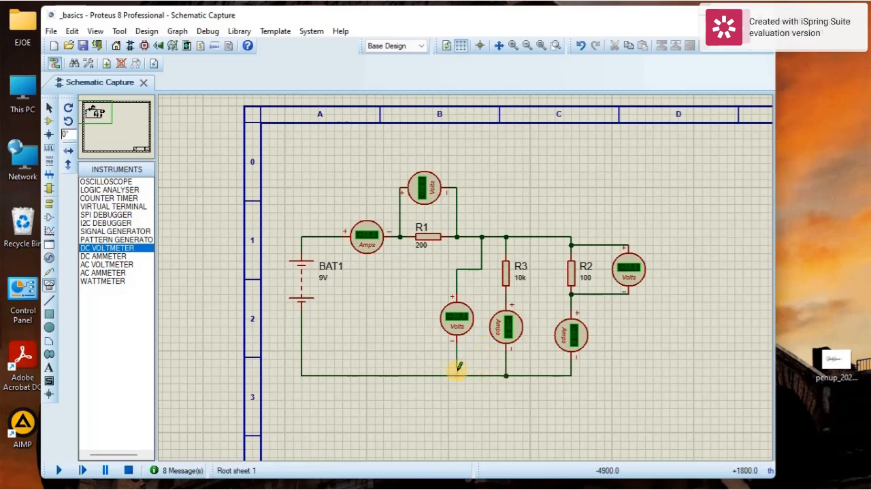
click(505, 357)
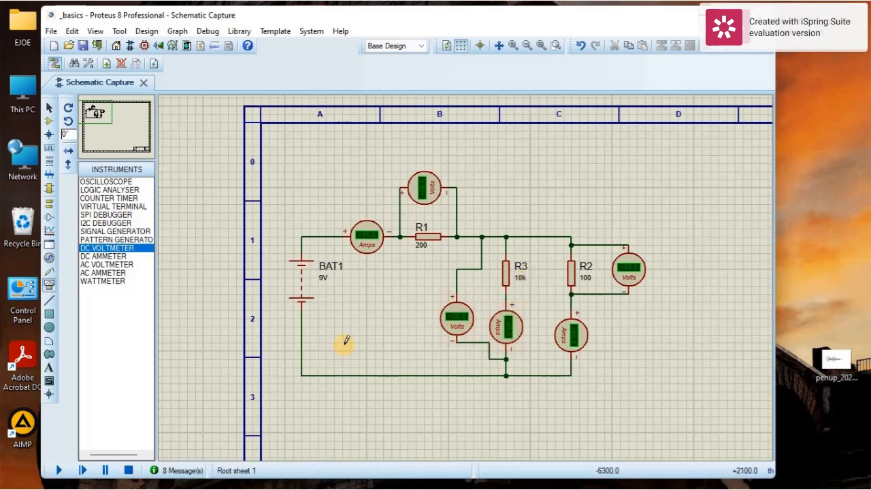
- Simulate the circuit, examine the voltmeter and ammeter readings around R1, R2 and R3, and stop the simulation
click(59, 470)
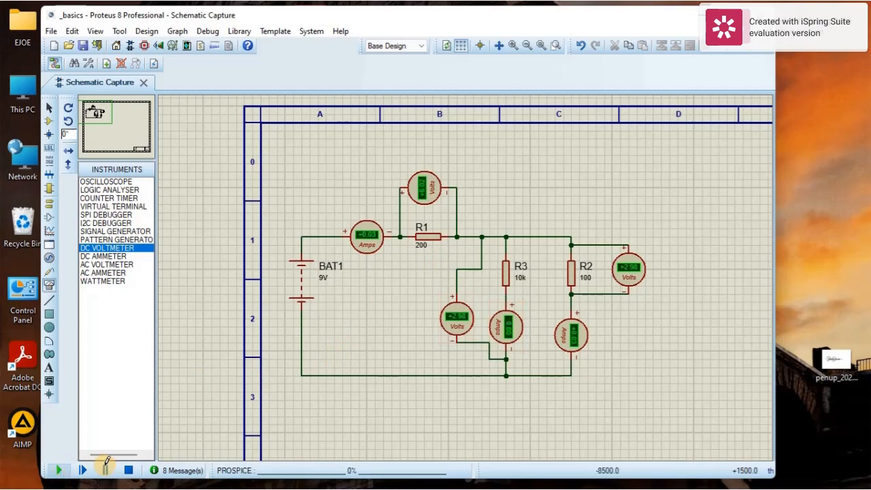
scroll(508, 351, up, 1)
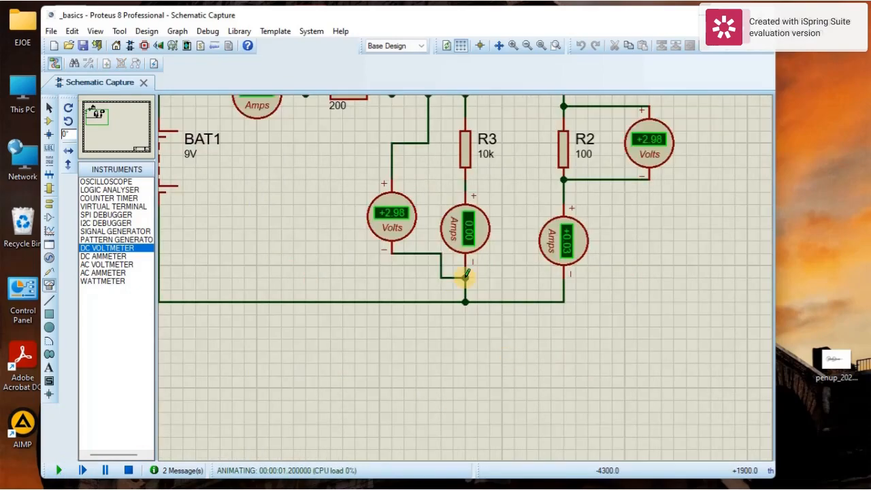
scroll(467, 274, down, 1)
scroll(432, 253, down, 1)
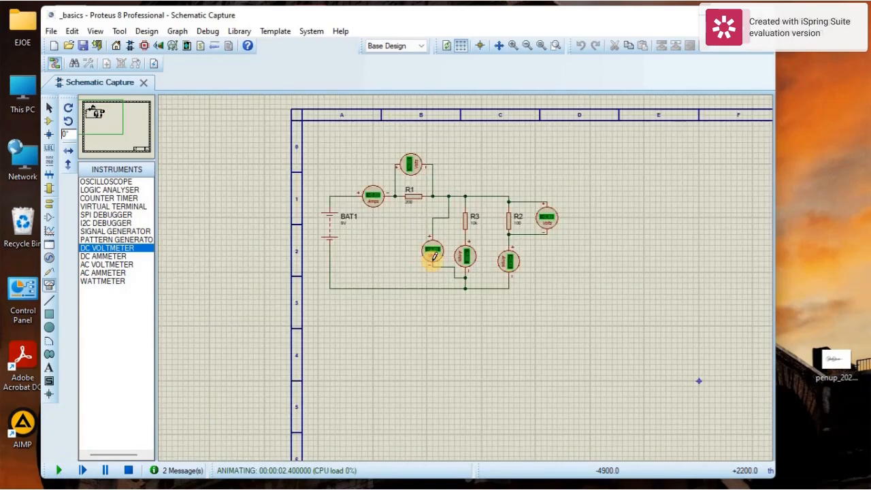
scroll(417, 211, up, 1)
scroll(433, 271, down, 1)
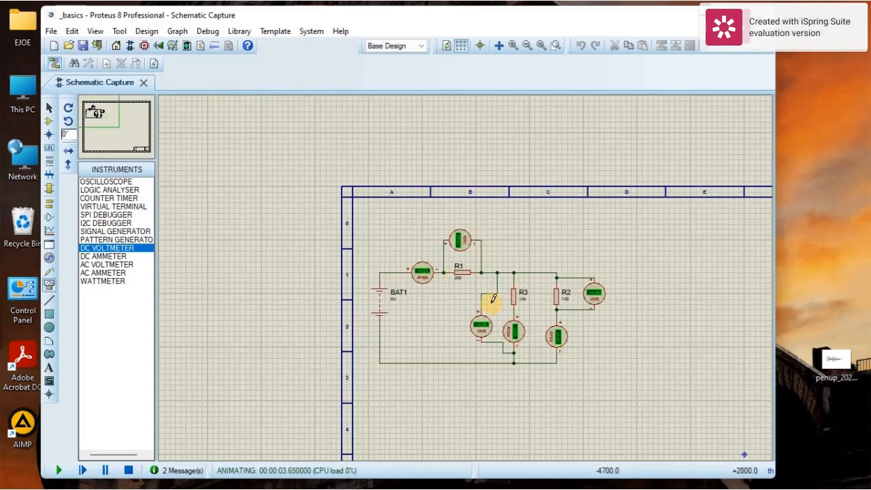
scroll(491, 298, up, 1)
scroll(459, 268, up, 1)
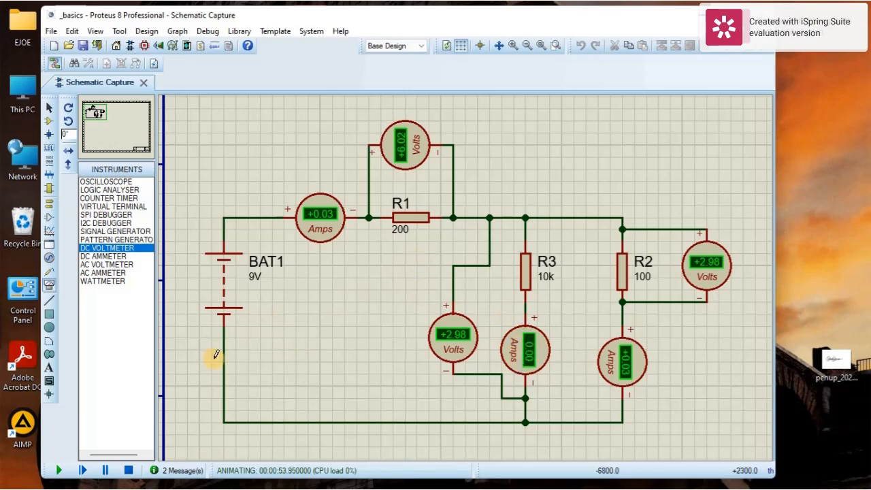
click(128, 470)
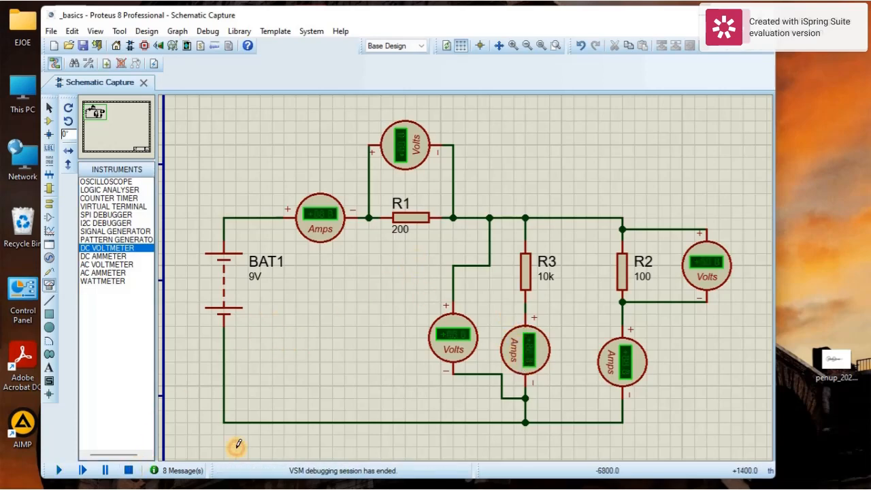
- Set R3's resistance to 50 and run the simulation to read the meters, stopping it when done
double_click(529, 278)
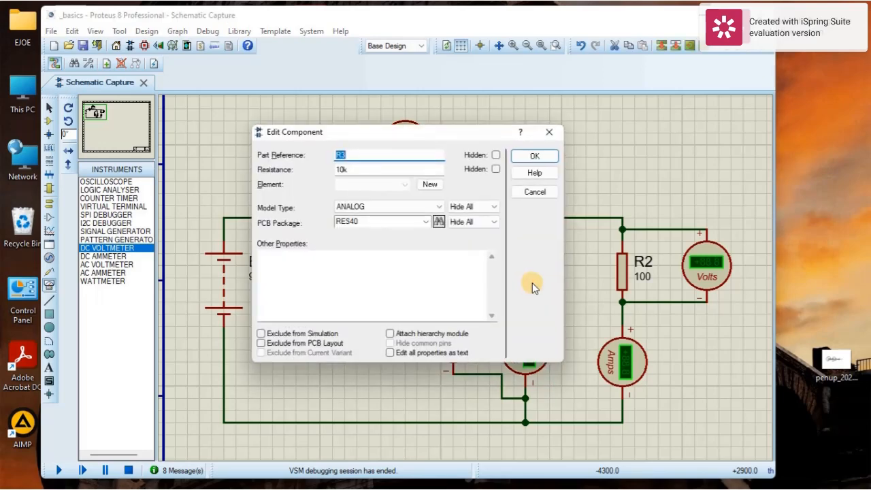
double_click(357, 166)
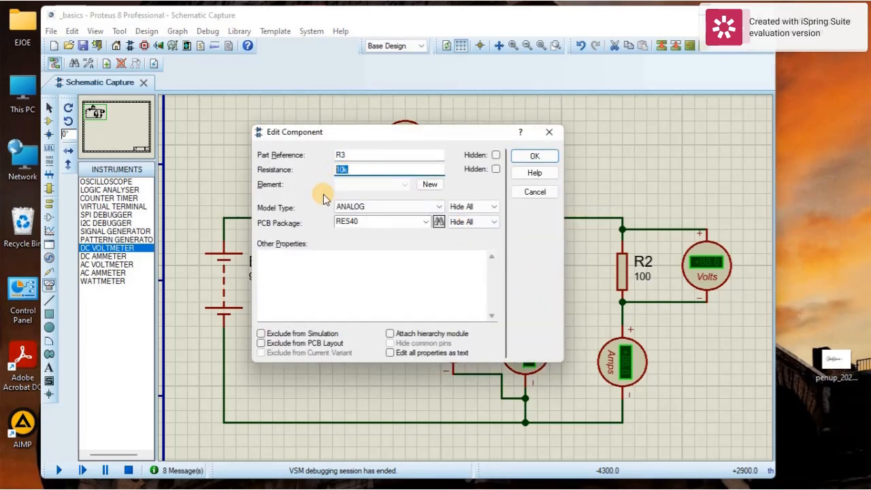
text(50)
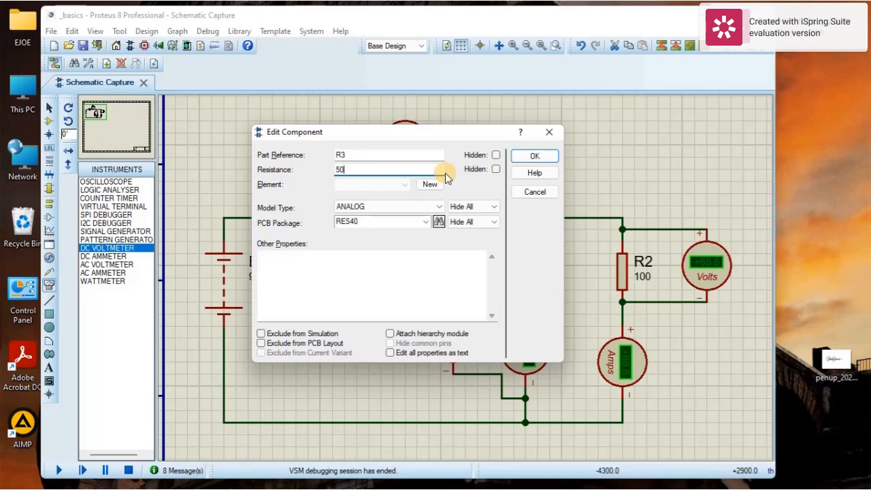
click(540, 154)
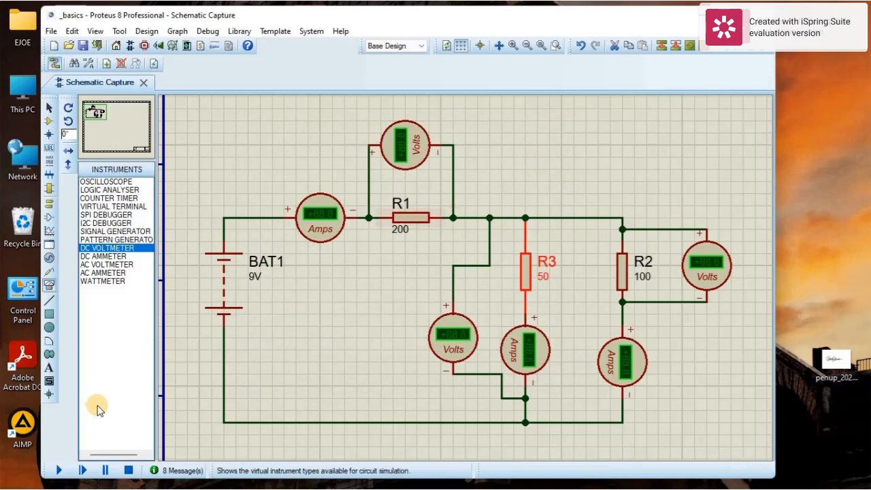
click(59, 471)
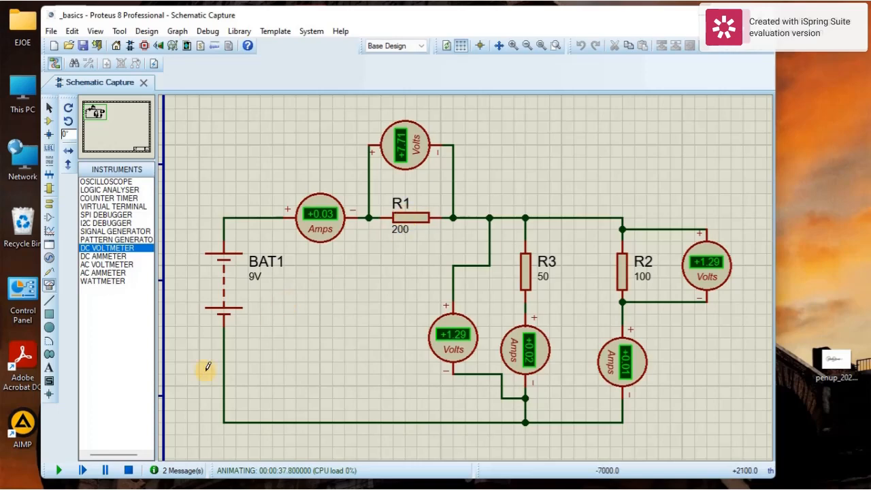
click(128, 470)
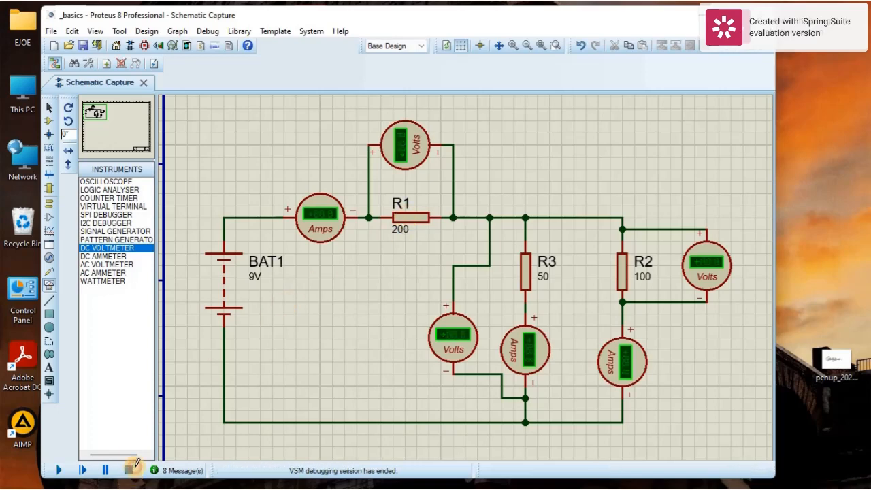
- Set R1's resistance to 100, simulate the circuit to read the branch meters, and stop the simulation
click(407, 223)
double_click(407, 223)
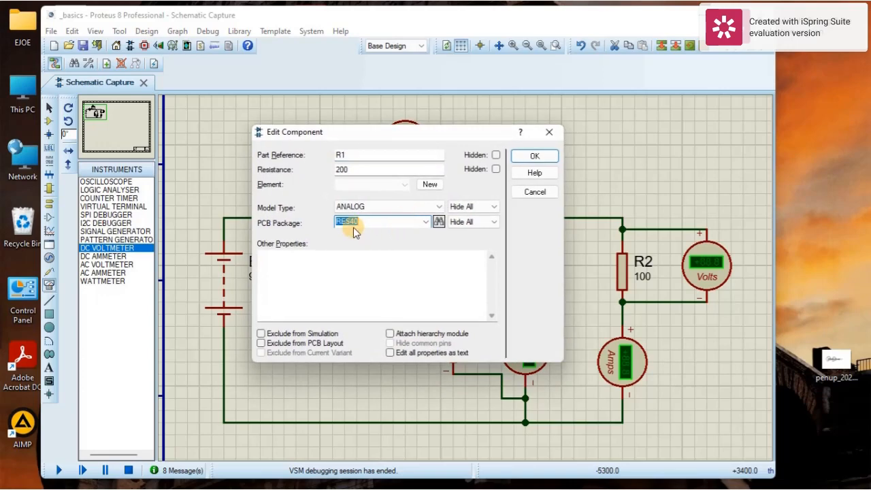
drag(352, 171, 322, 173)
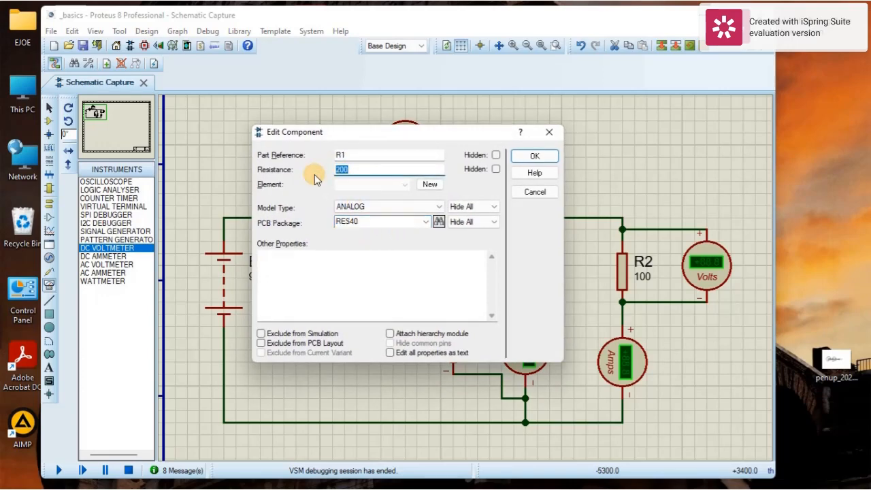
text(100)
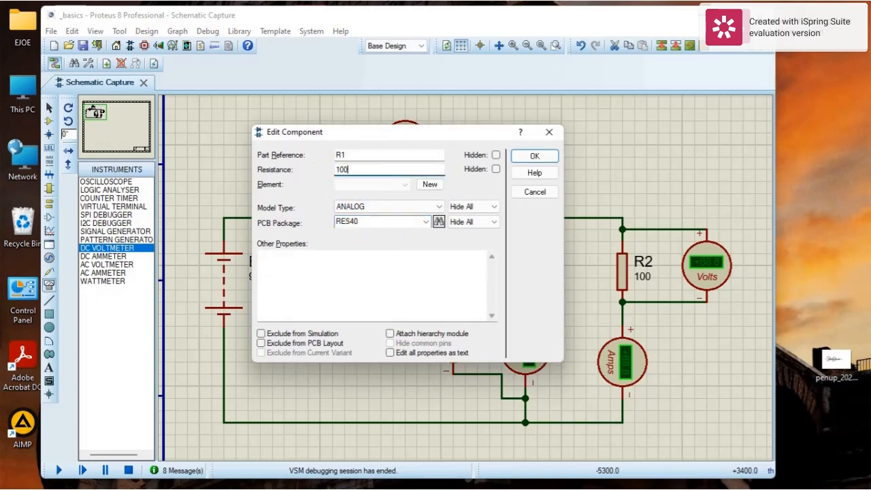
click(538, 156)
click(60, 469)
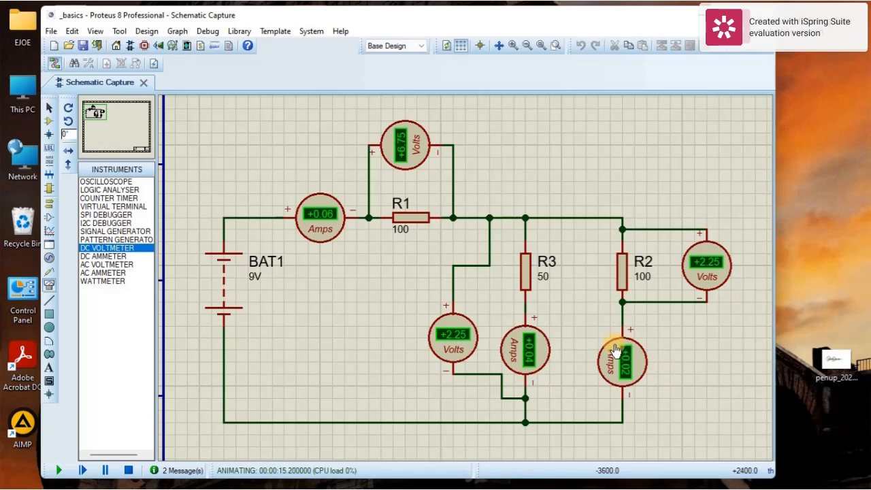
click(128, 470)
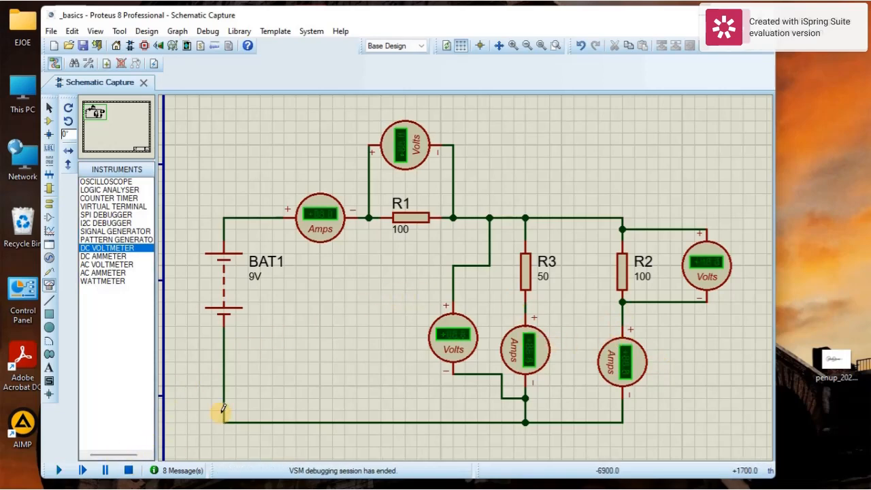
- Set R1's resistance to 25, simulate the circuit to compare the meter readings, and stop the simulation
double_click(406, 235)
double_click(353, 168)
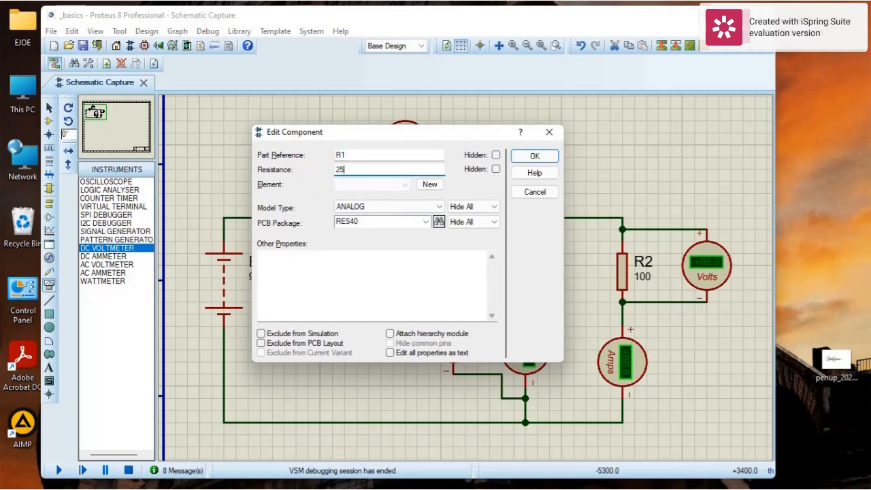
click(520, 155)
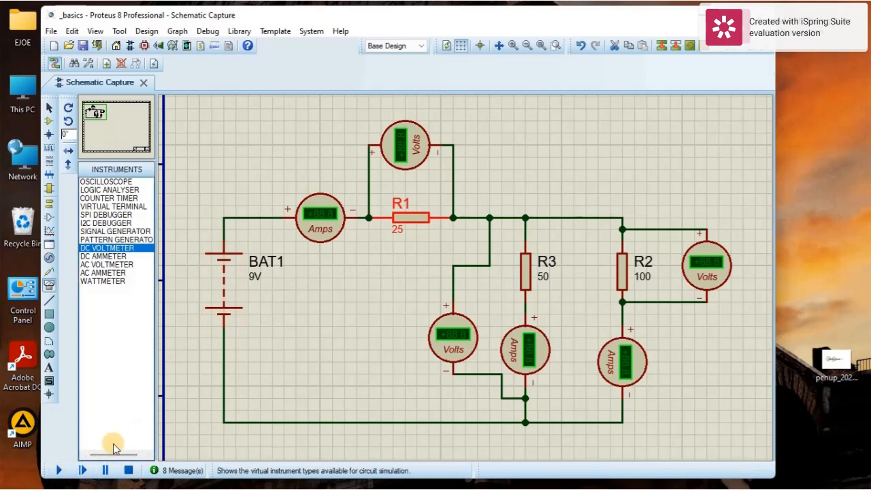
click(58, 470)
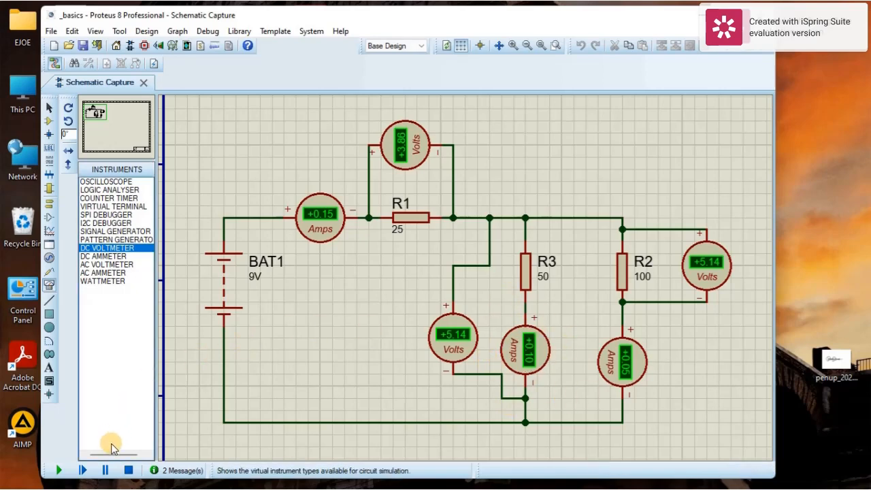
click(129, 470)
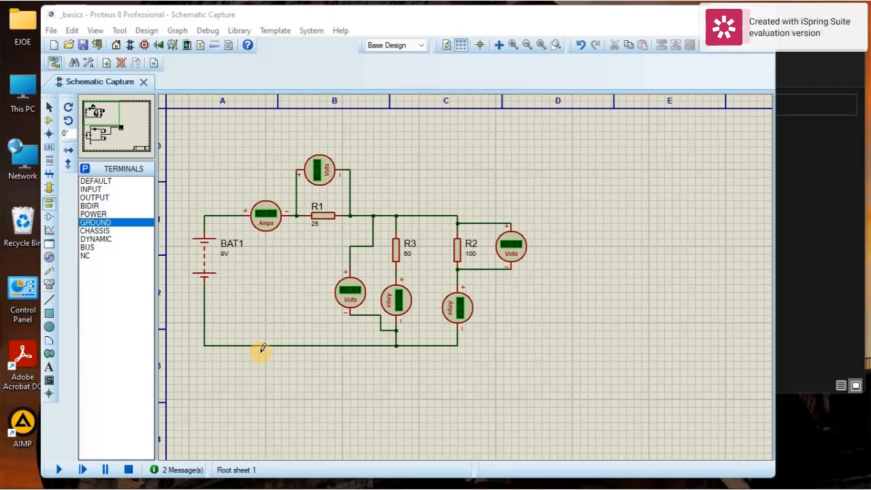
- List the virtual instruments available for placing in the schematic
click(49, 285)
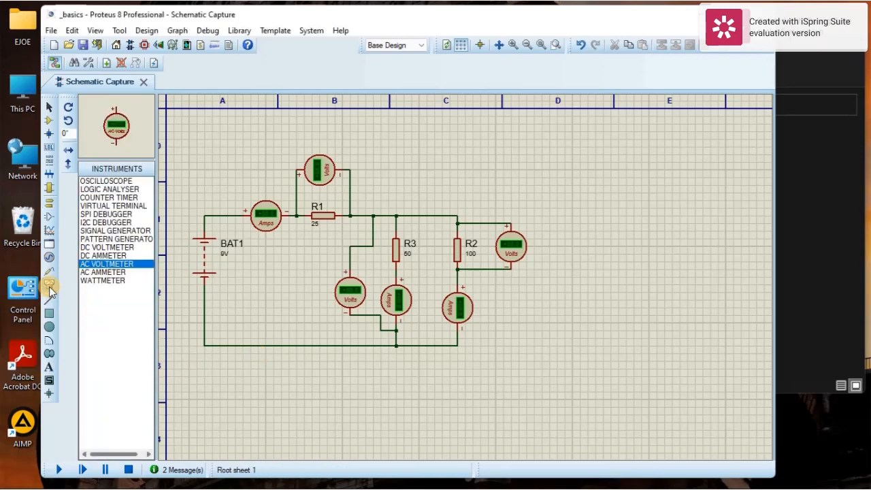